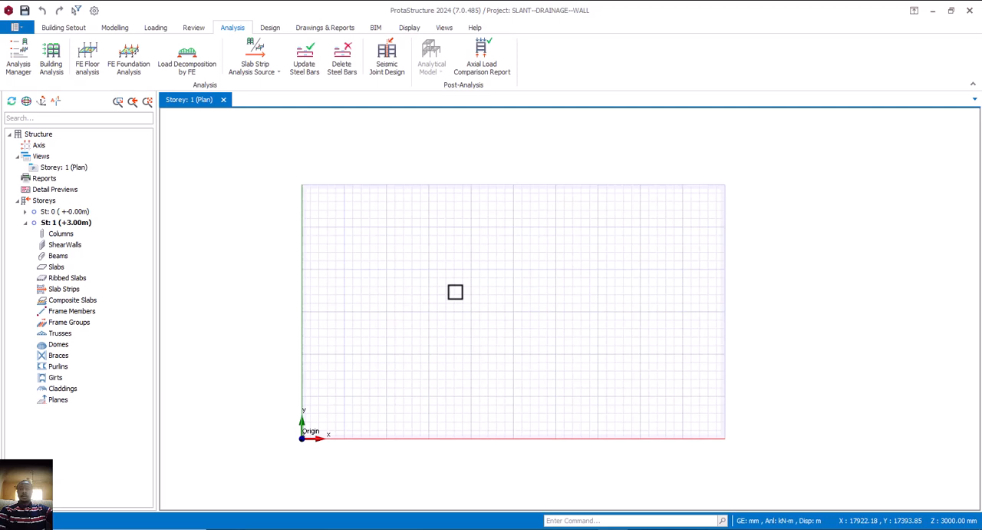
scroll(455, 292, "up", 3)
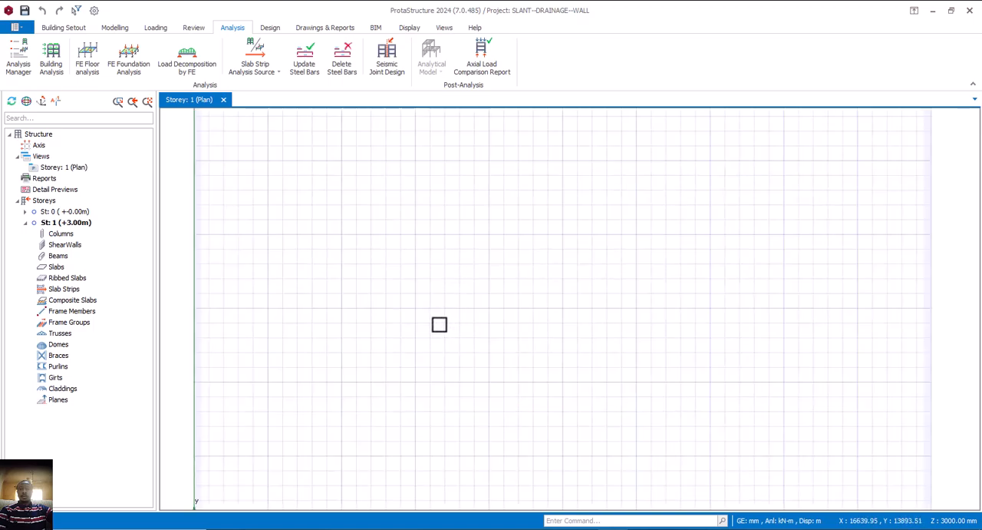
scroll(438, 324, "down", 2)
middle_click_drag(455, 329, 423, 328)
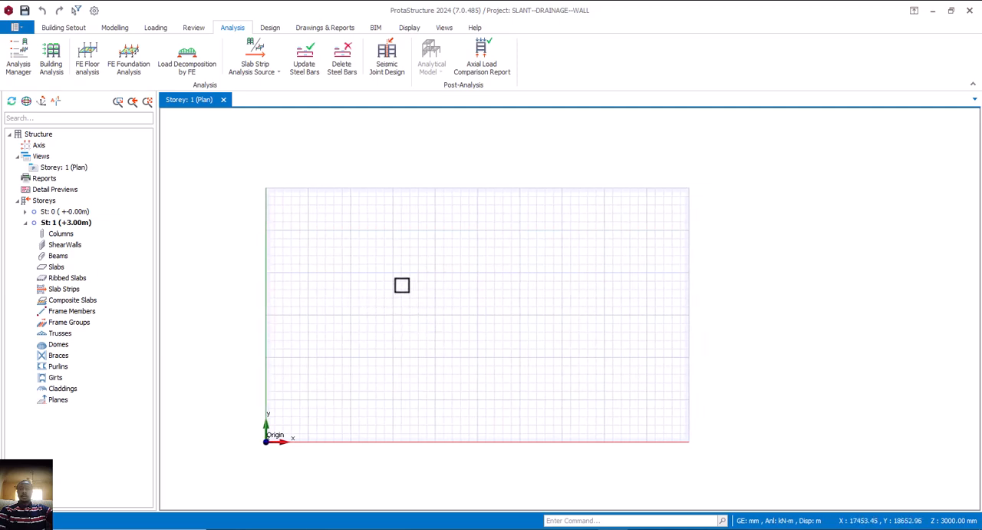
left_click(63, 28)
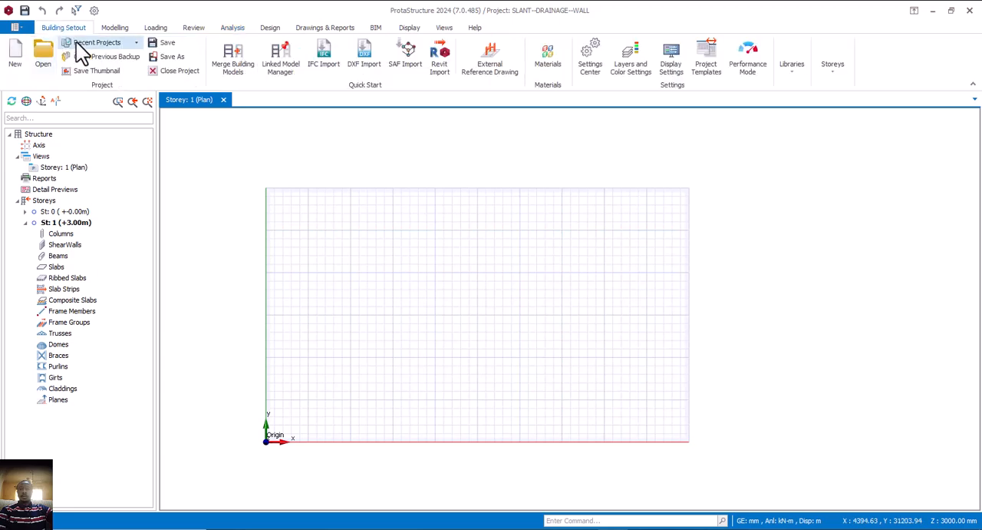
Place an orthogonal axis group at about X 18397, Y 12849 mm and set its Dir-1 axis spacing to 6000*1
left_click(117, 30)
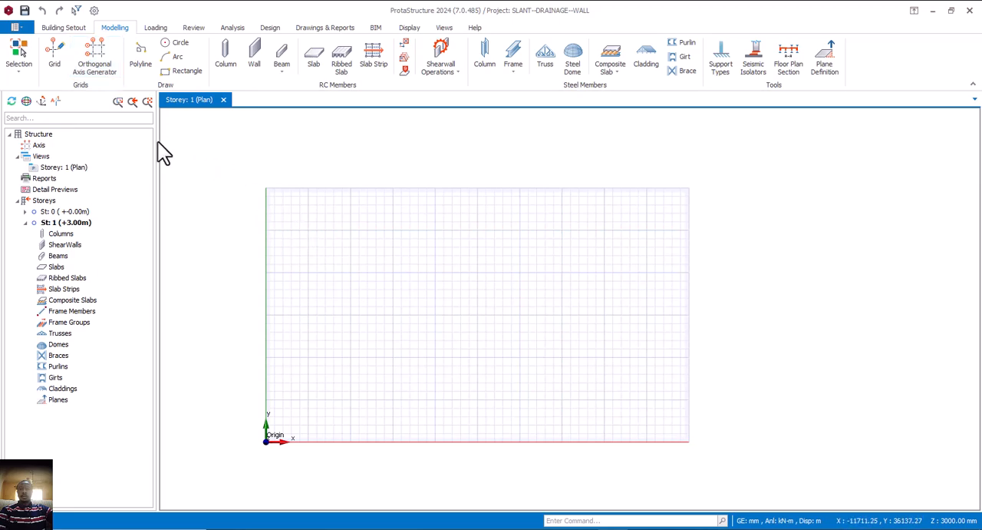
left_click(95, 68)
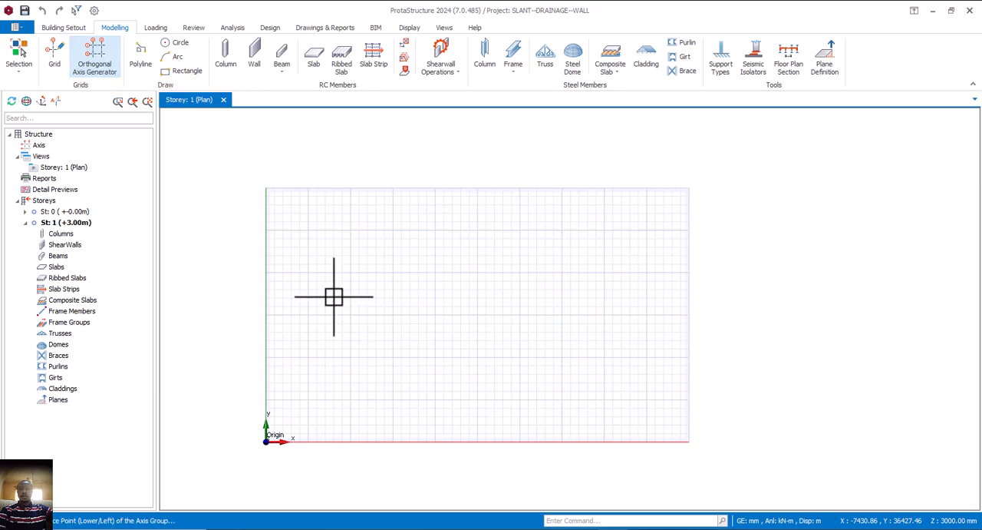
left_click(422, 333)
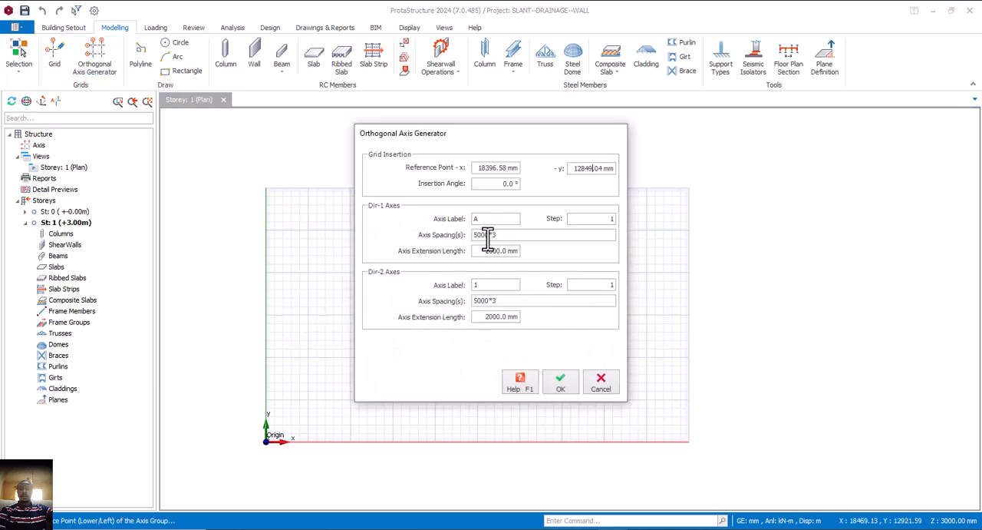
left_click_drag(486, 234, 474, 235)
type("6000")
left_click(506, 235)
key("BackSpace")
type("1")
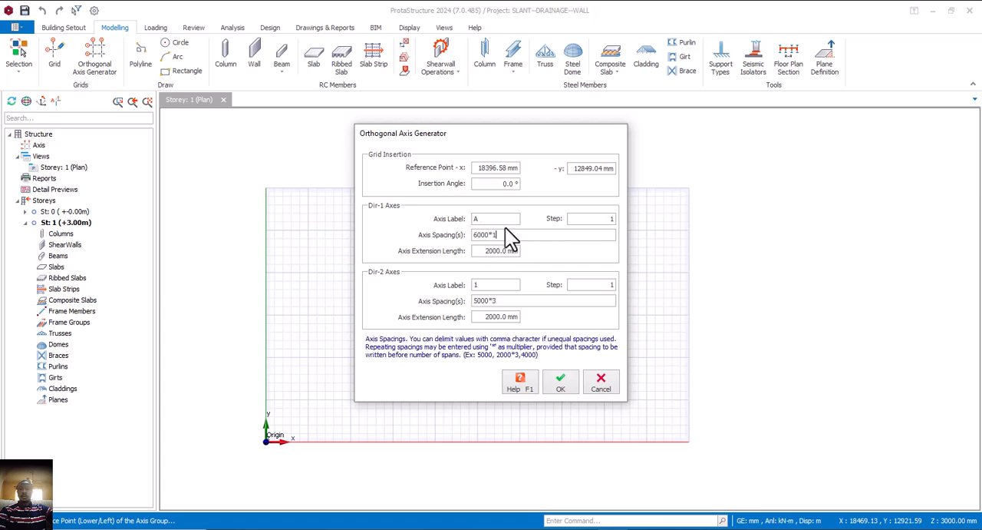
Set the Dir-2 axis spacing to 1200*1 and generate the axes
double_click(487, 300)
type("1200")
double_click(495, 300)
type("1")
left_click(560, 384)
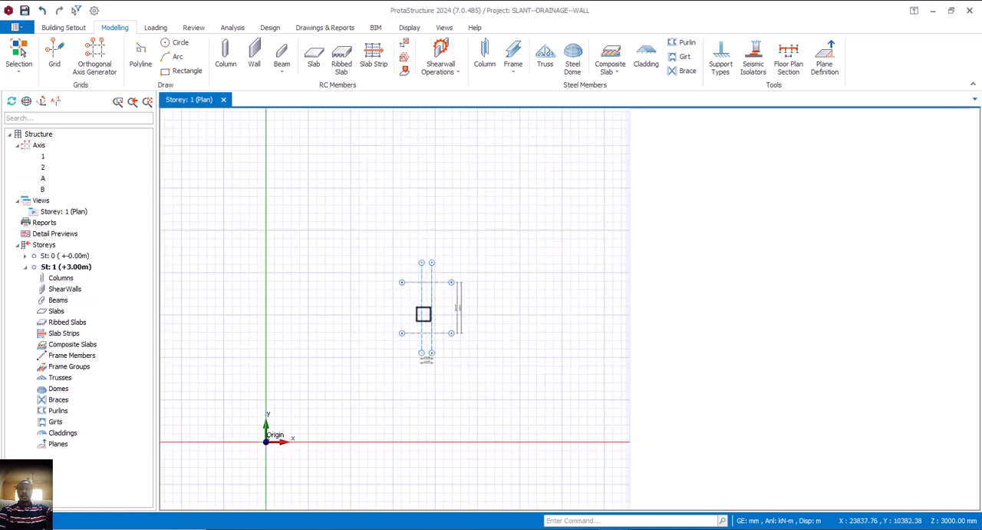
Offset axis 1 by -450 mm to create a parallel axis on the side away from axis 2
scroll(425, 314, "up", 3)
middle_click_drag(418, 346, 438, 336)
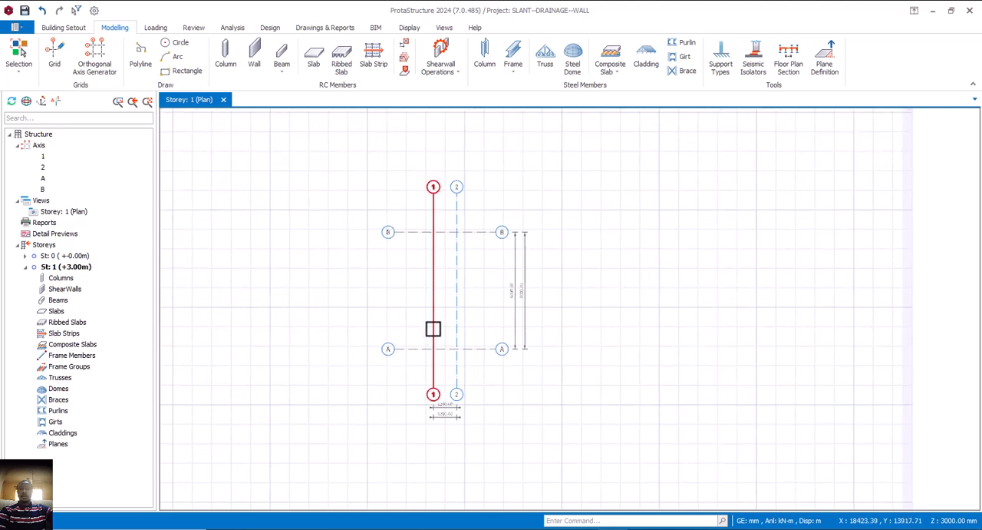
mouse_move(433, 328)
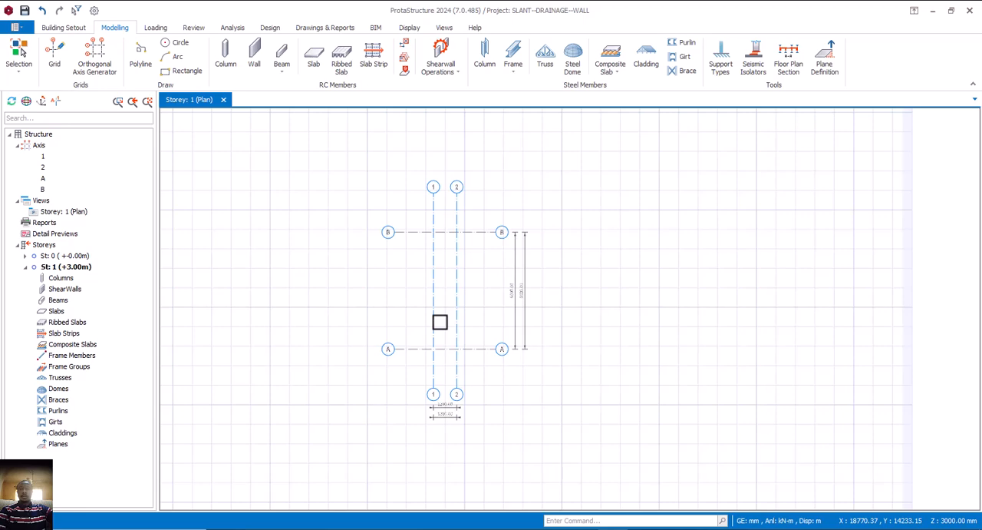
scroll(451, 320, "up", 2)
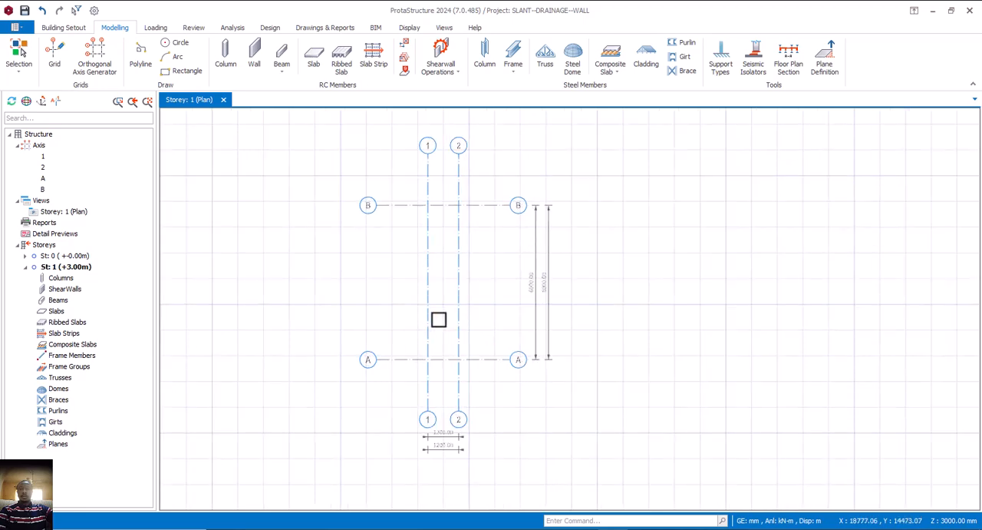
middle_click_drag(440, 319, 459, 319)
mouse_move(449, 307)
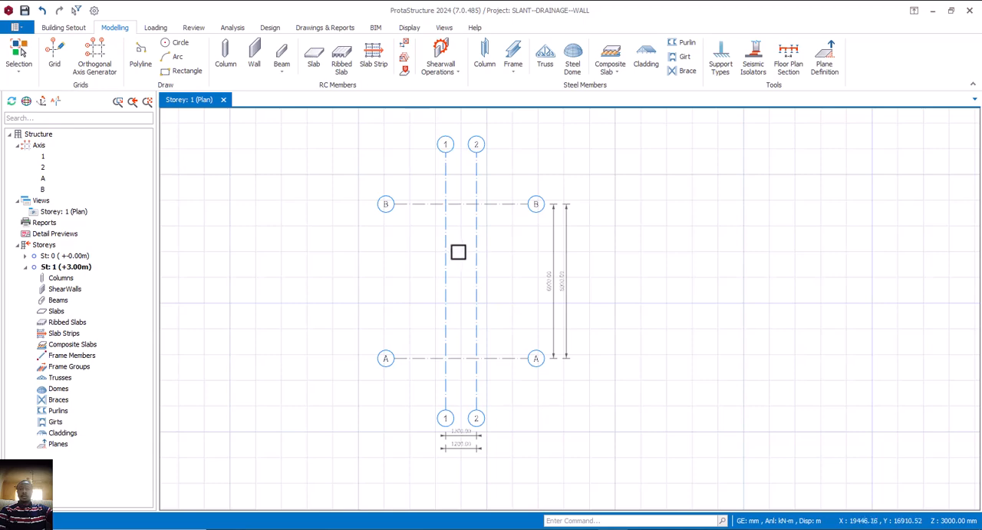
left_click(445, 247)
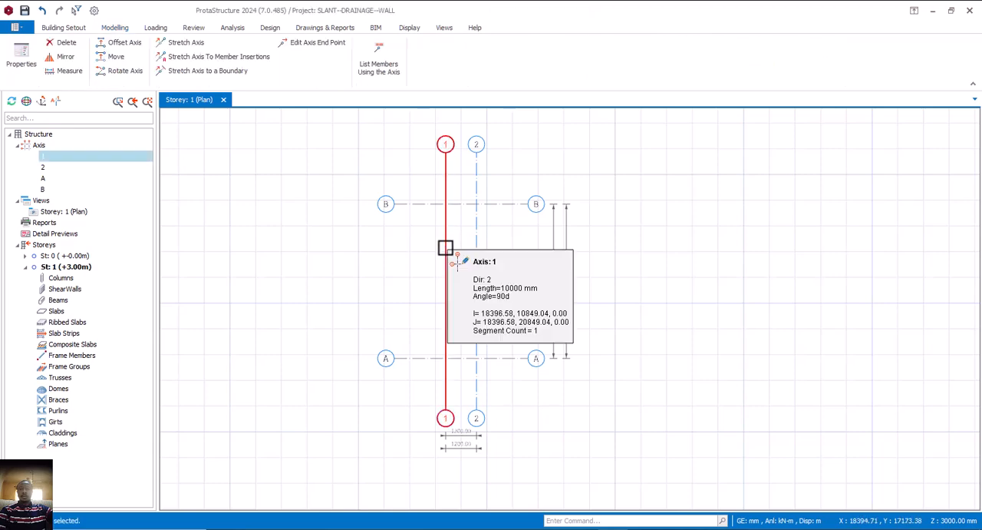
right_click(445, 247)
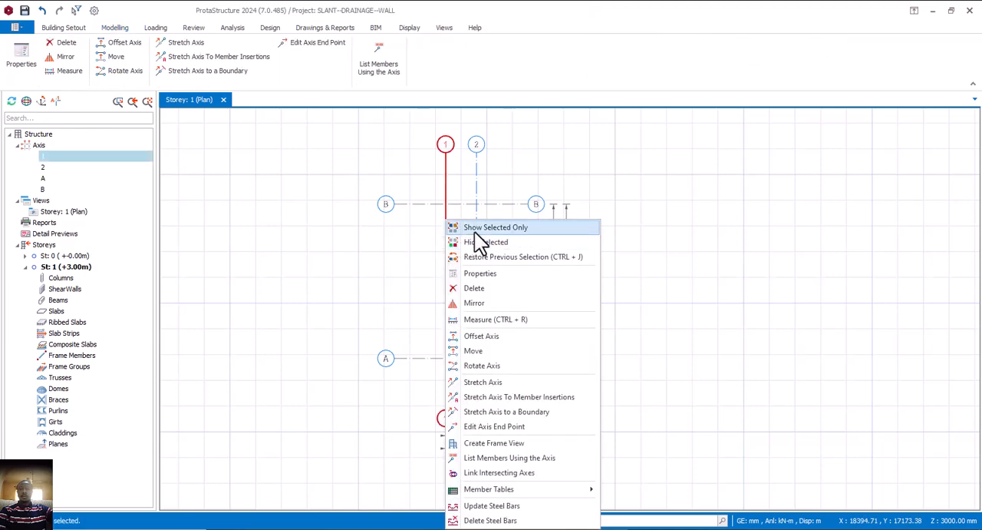
left_click(503, 335)
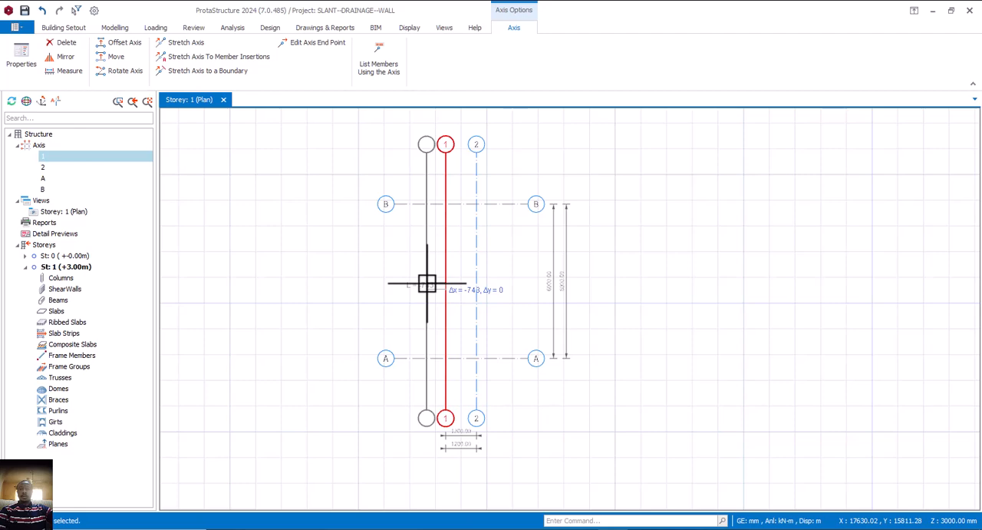
key("Tab")
type("-450")
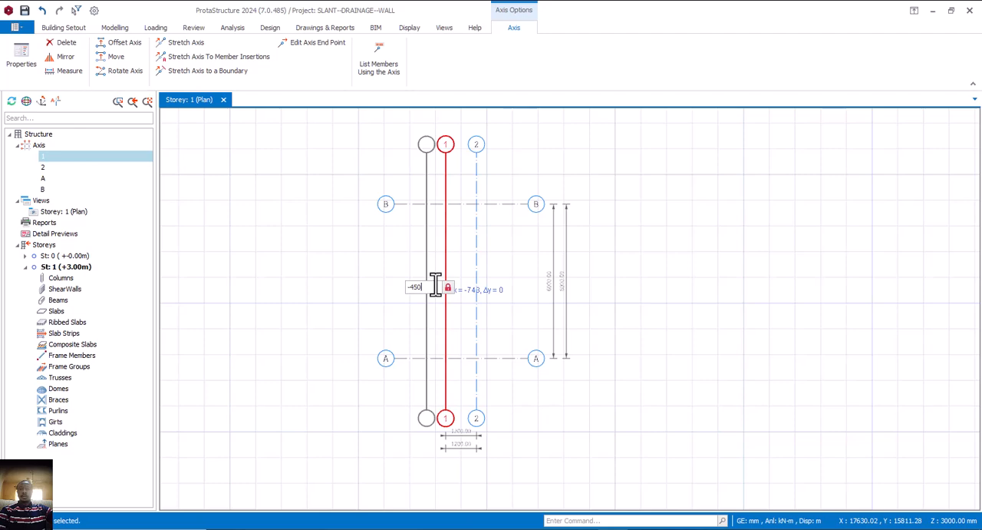
key("Return")
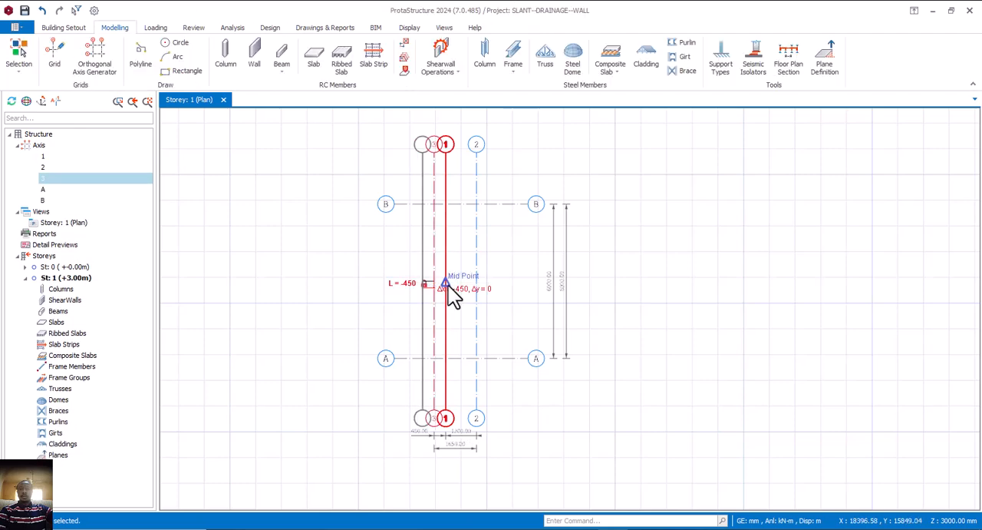
Offset axis 2 by 450 mm to create a parallel axis on the side away from axis 1
right_click(481, 264)
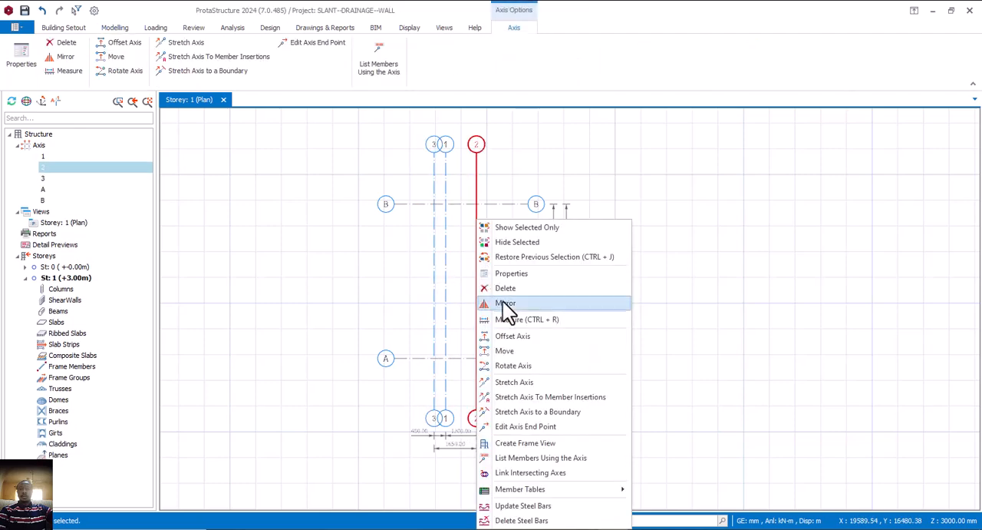
left_click(512, 339)
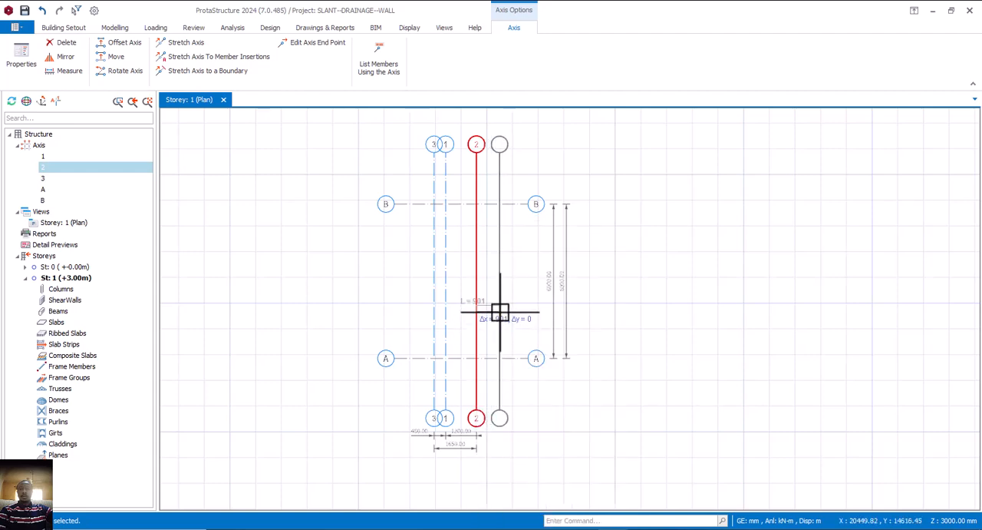
key("Tab")
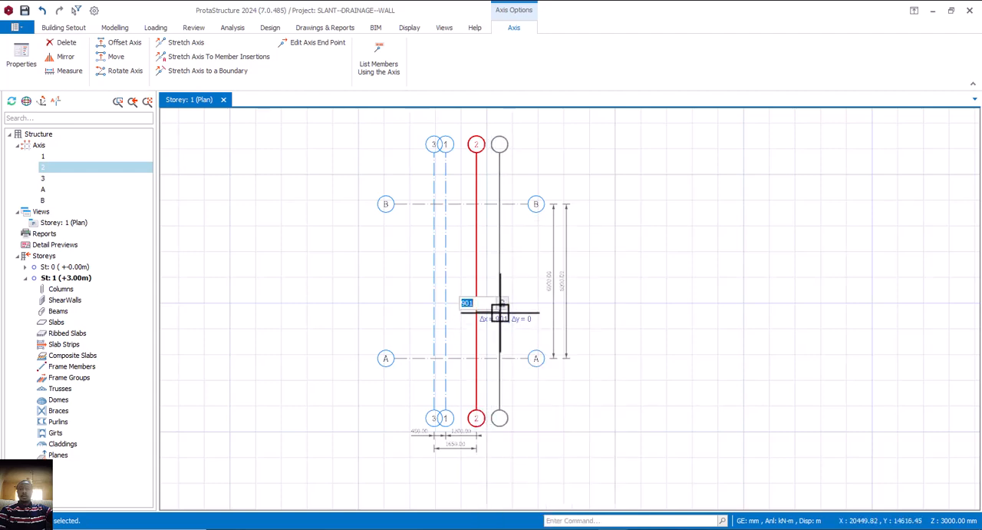
type("450")
key("Return")
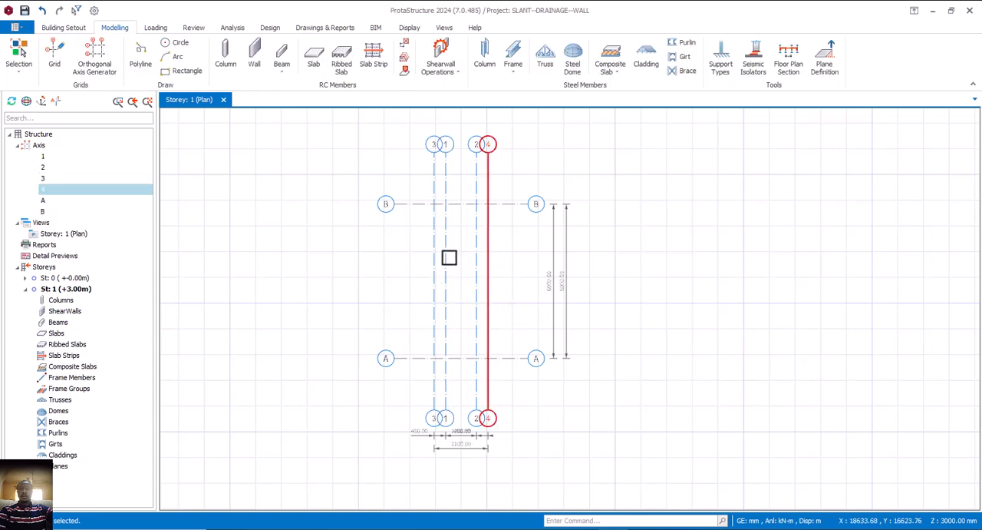
Start a new RC wall and set its width b to 225 mm
middle_click_drag(448, 284, 453, 280)
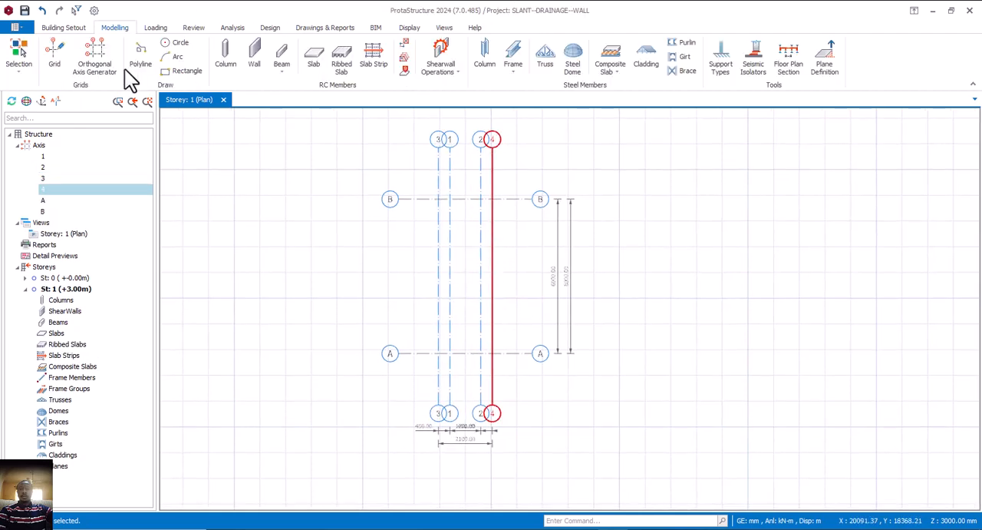
left_click(249, 56)
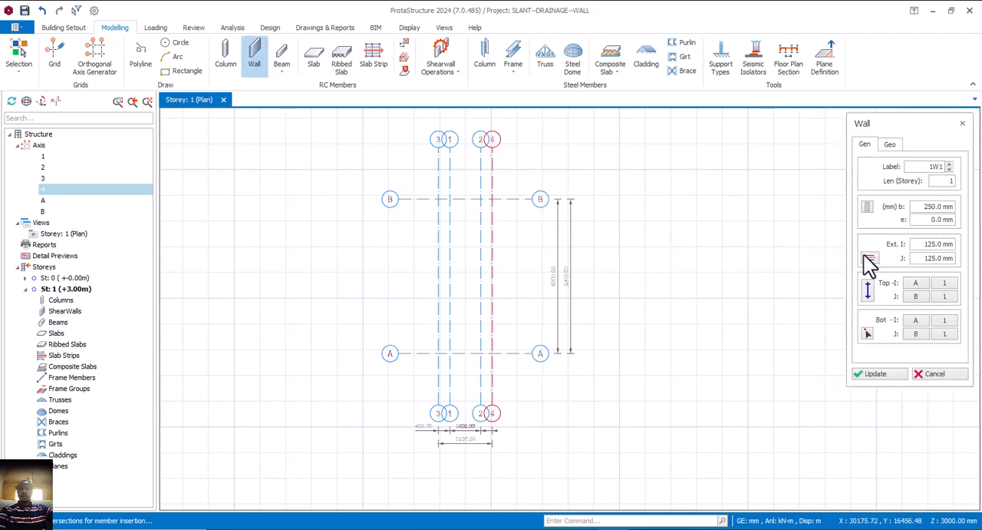
left_click(921, 209)
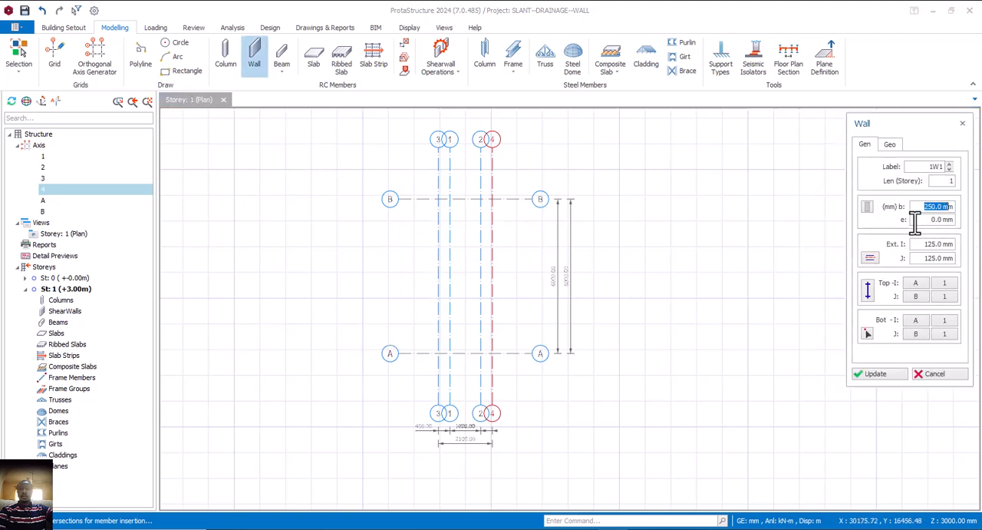
type("225")
key("Return")
Set the wall's I and J end extensions to 0 mm
left_click(924, 244)
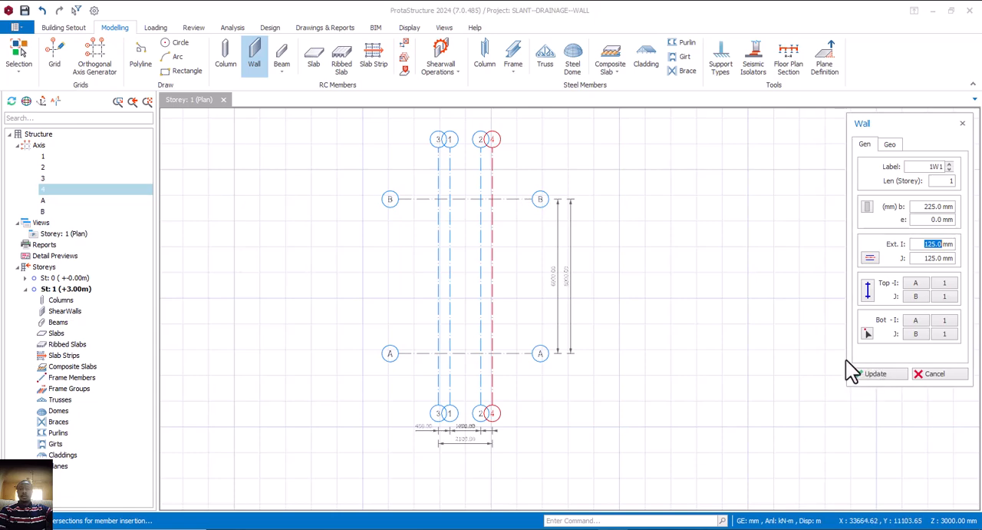
type("0")
left_click(947, 259)
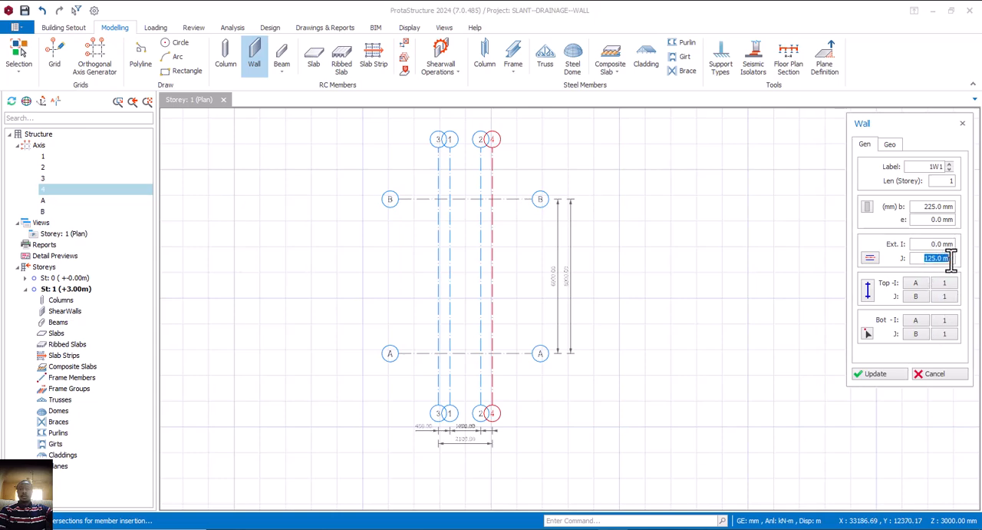
type("0")
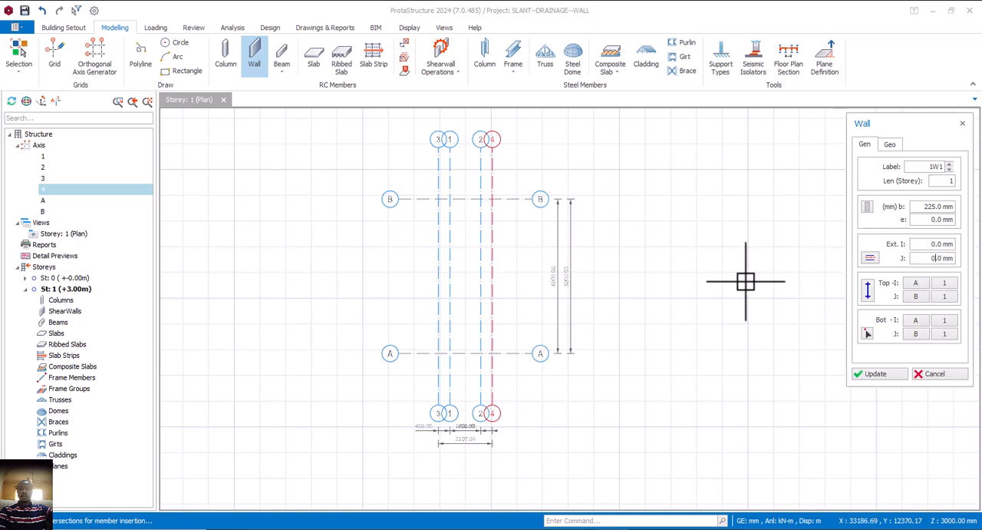
Insert a wall along axis 3 from axis B to axis A, inspect its ends, and undo the insertion
left_click(442, 200)
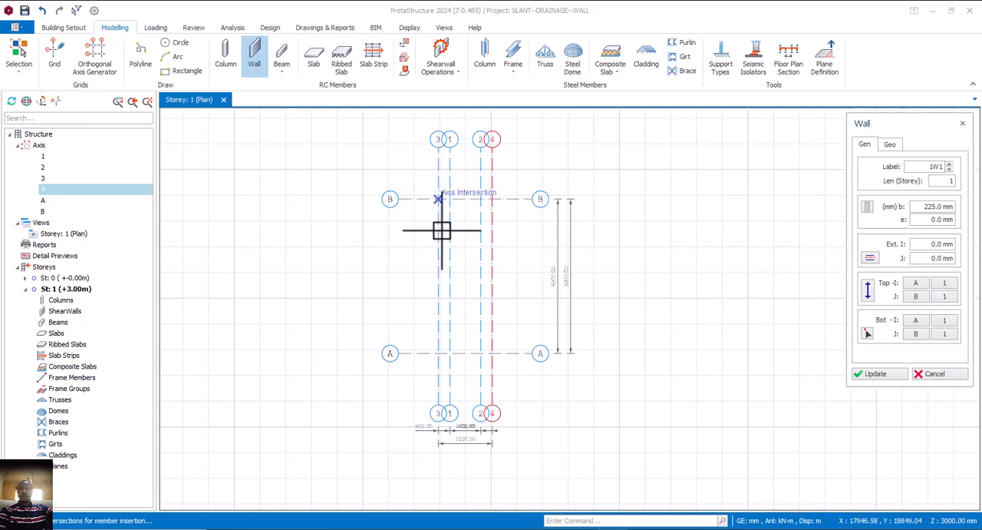
left_click(442, 353)
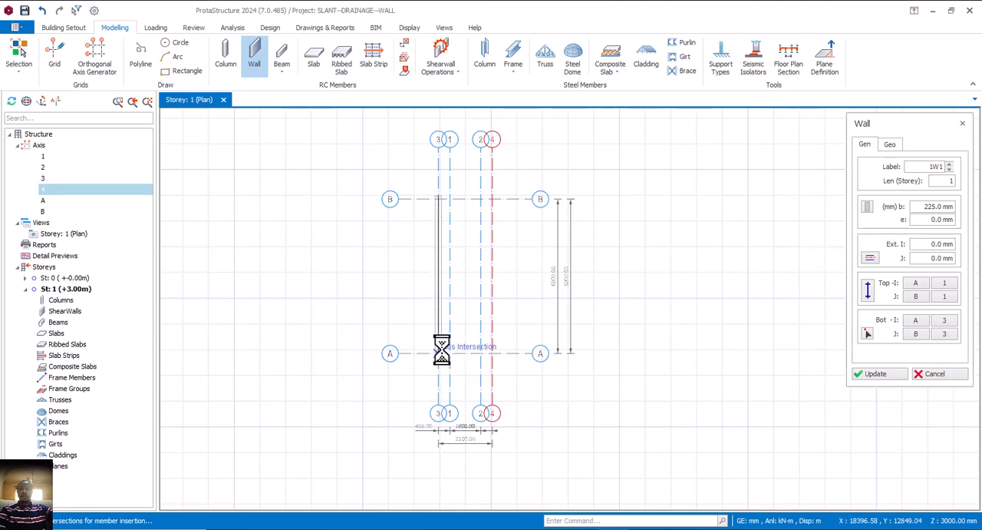
scroll(445, 211, "up", 3)
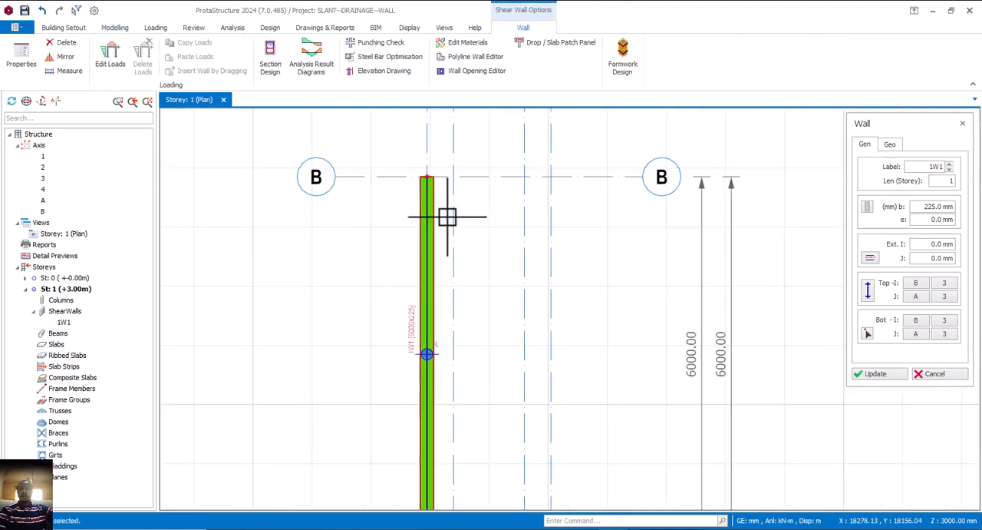
scroll(432, 184, "down", 3)
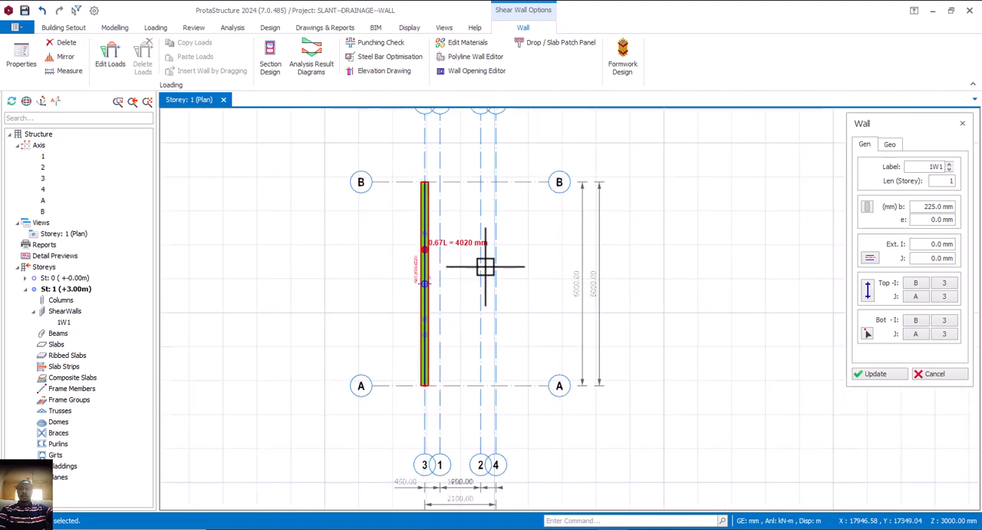
scroll(432, 178, "up", 2)
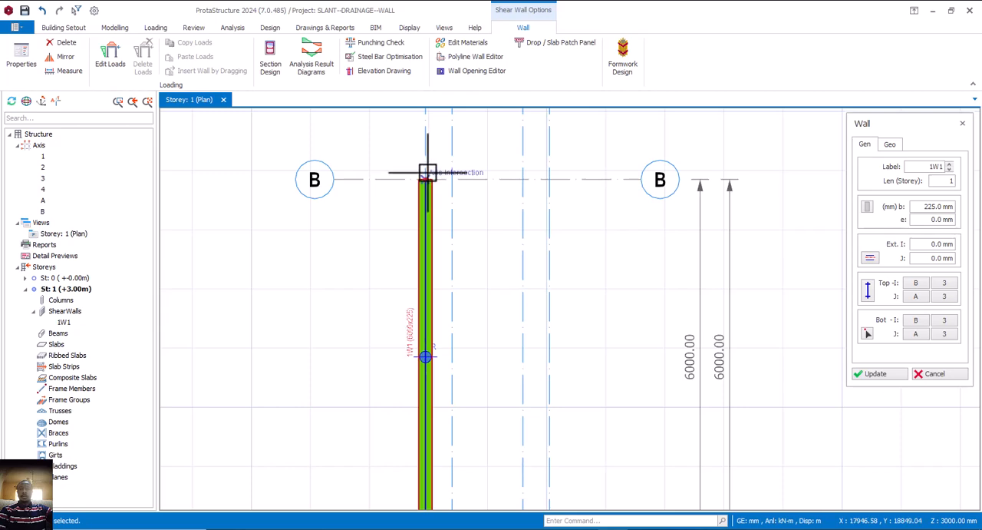
key("Escape")
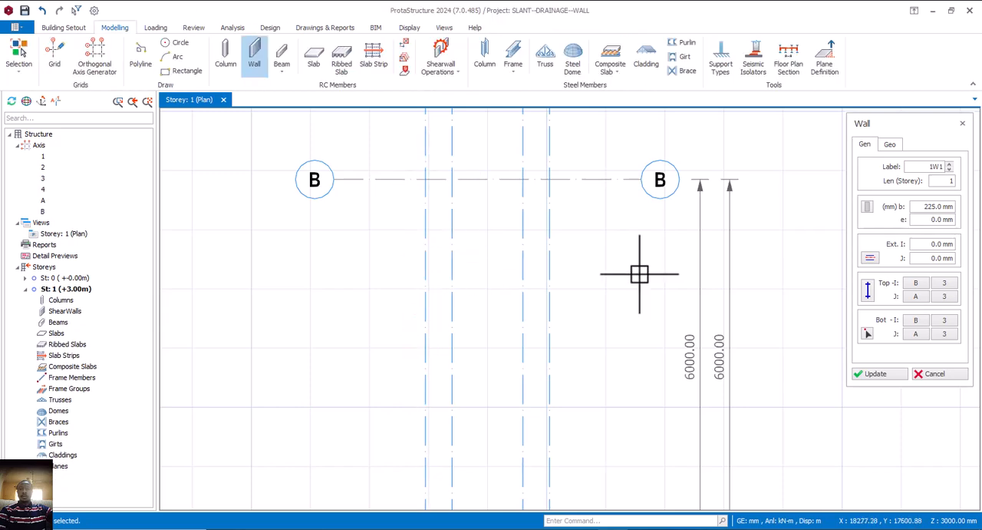
Set the wall's I and J end extensions to 112.5 mm and insert it along axis 3 from axis B to axis A
left_click(949, 244)
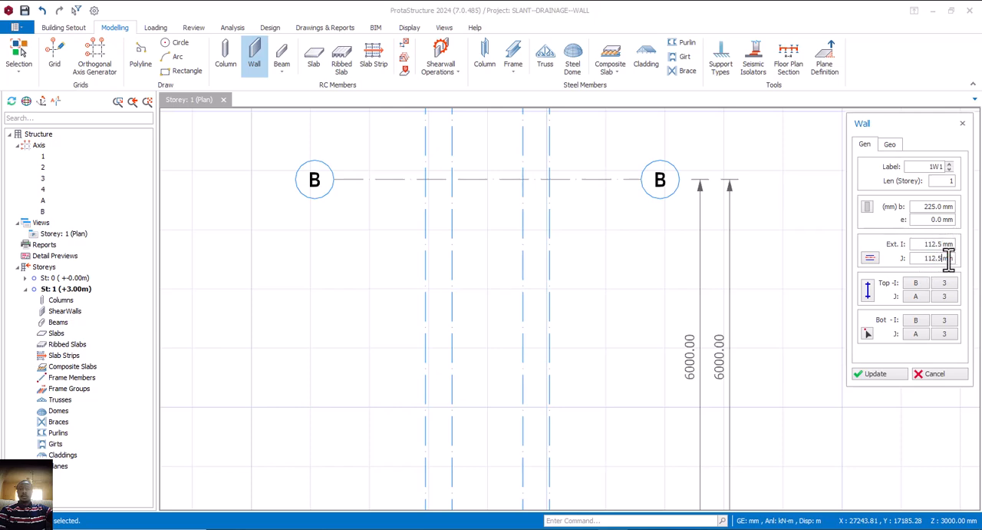
left_click(425, 179)
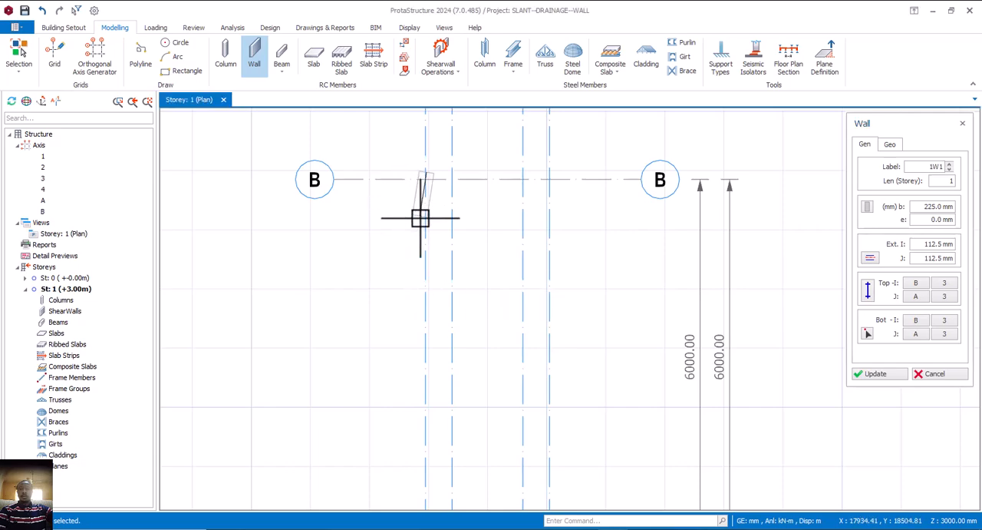
scroll(421, 218, "down", 3)
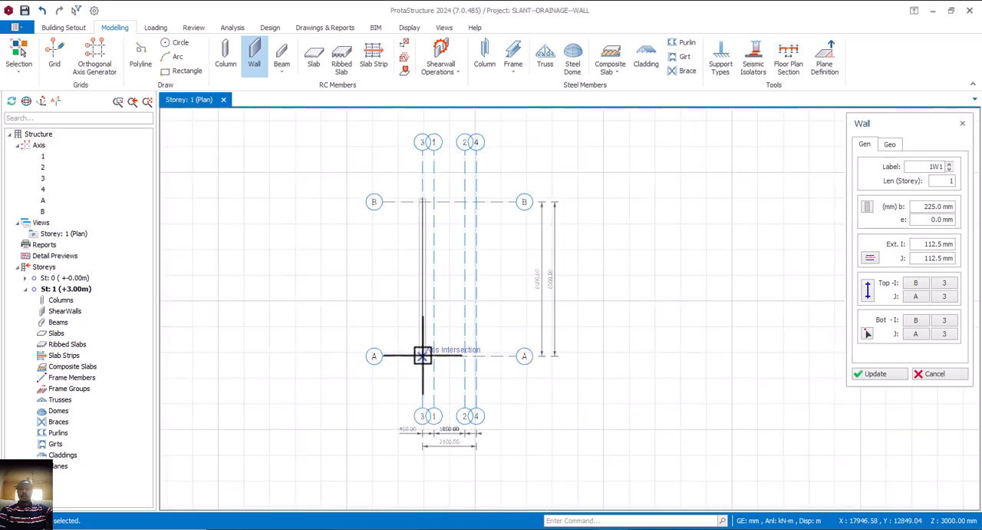
left_click(423, 355)
scroll(416, 175, "up", 5)
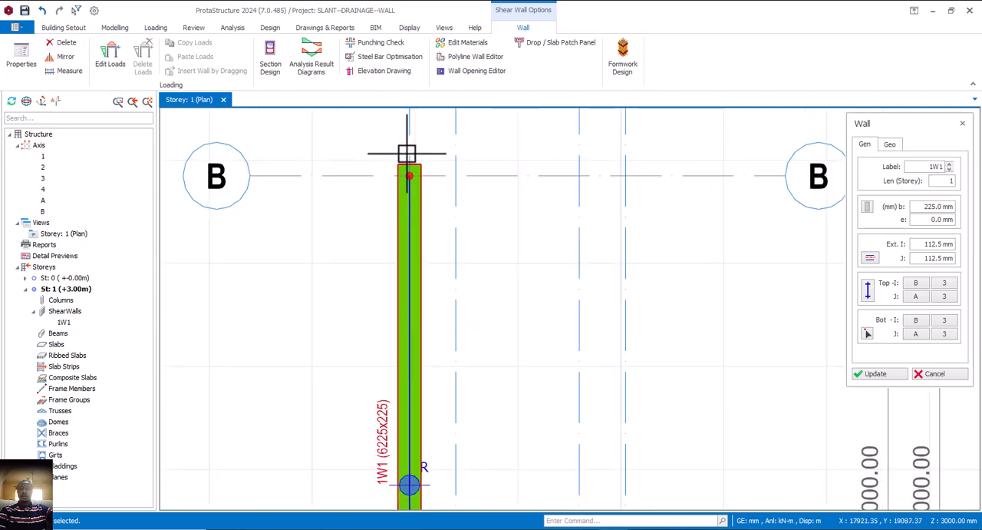
scroll(406, 166, "down", 1)
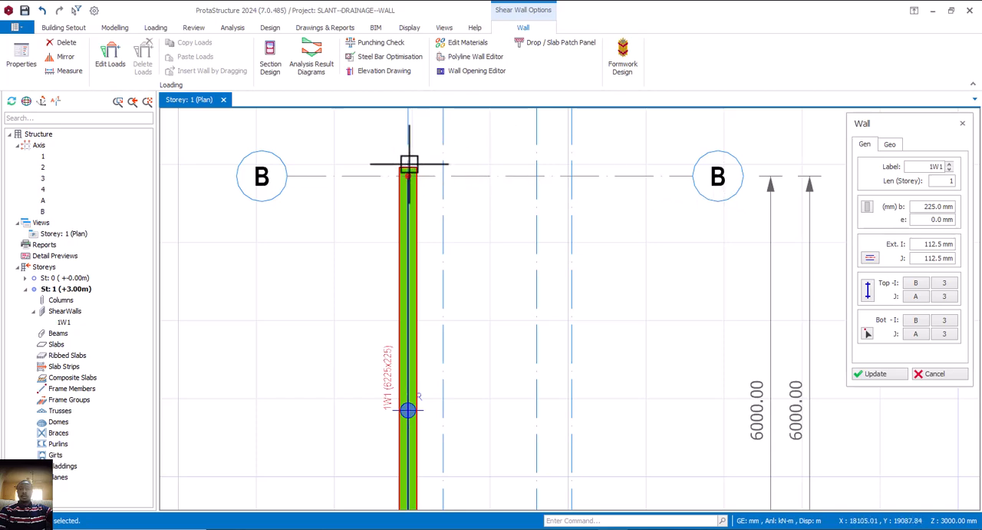
scroll(410, 184, "down", 1)
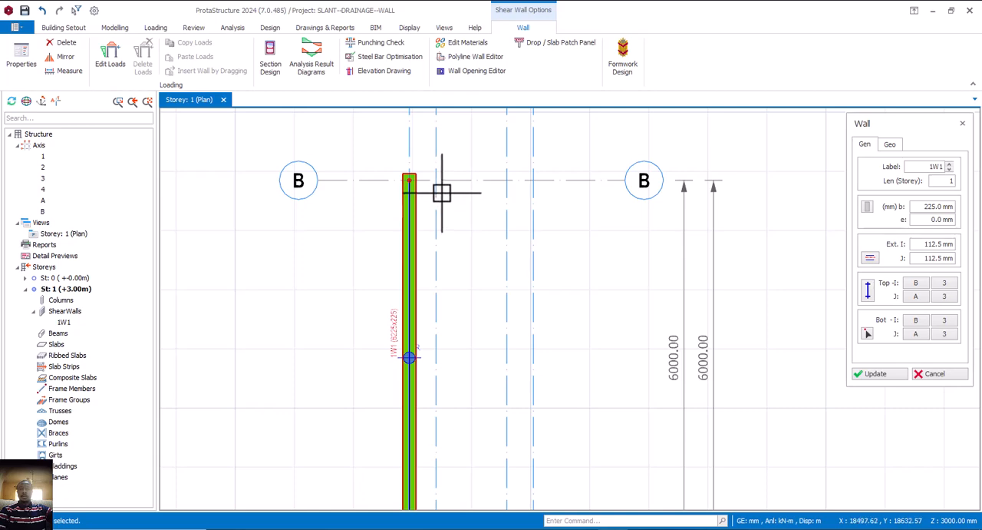
Try to change the inserted wall's I and J end extensions to 0 mm, and delete the wall on axis 3
left_click_drag(923, 244, 941, 244)
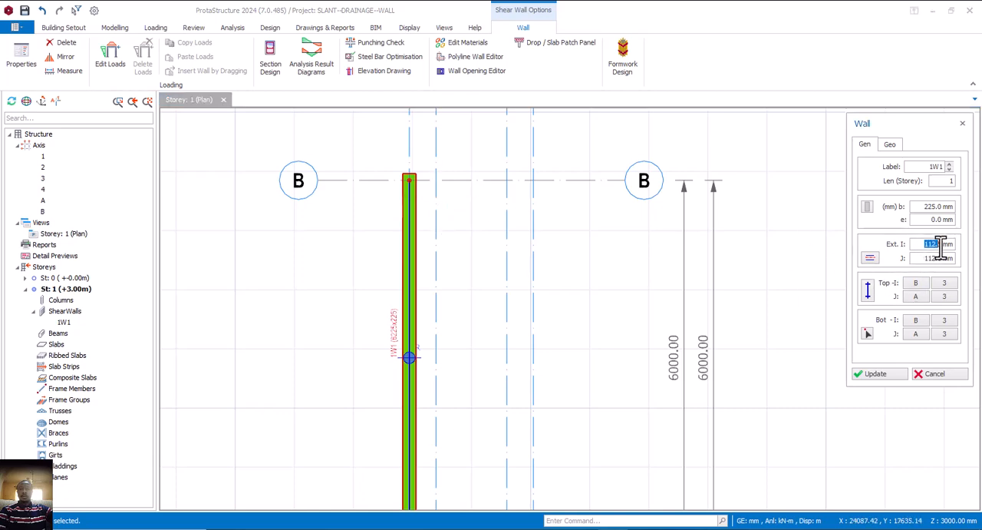
type("0.")
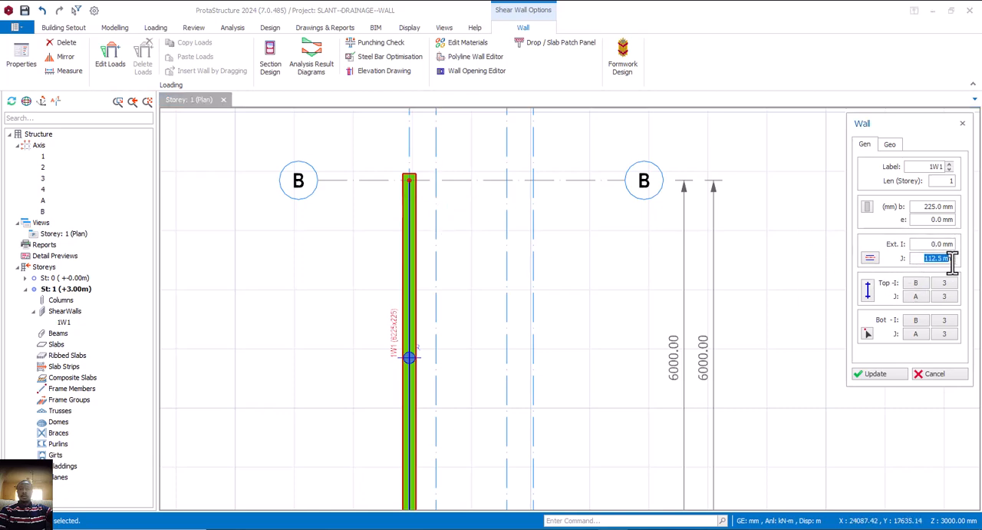
type("0")
left_click(865, 371)
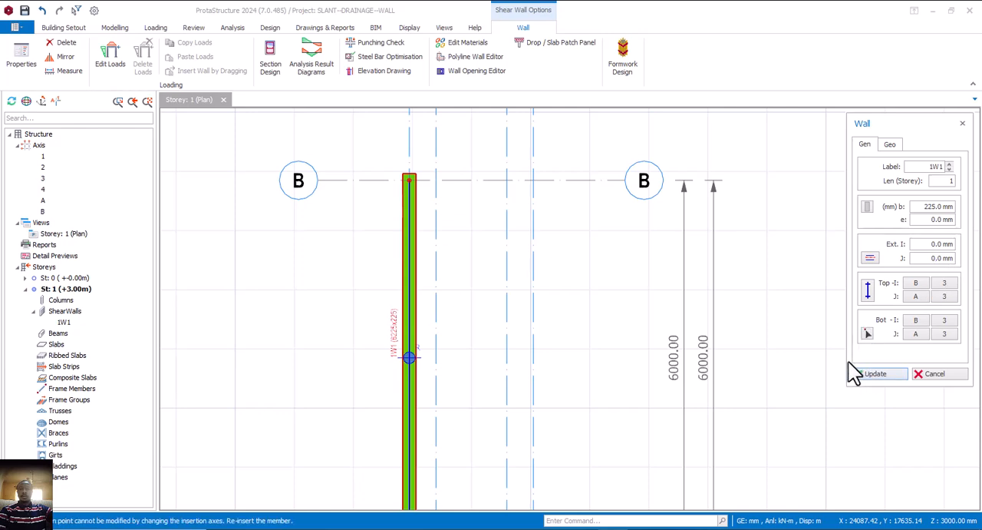
left_click(923, 373)
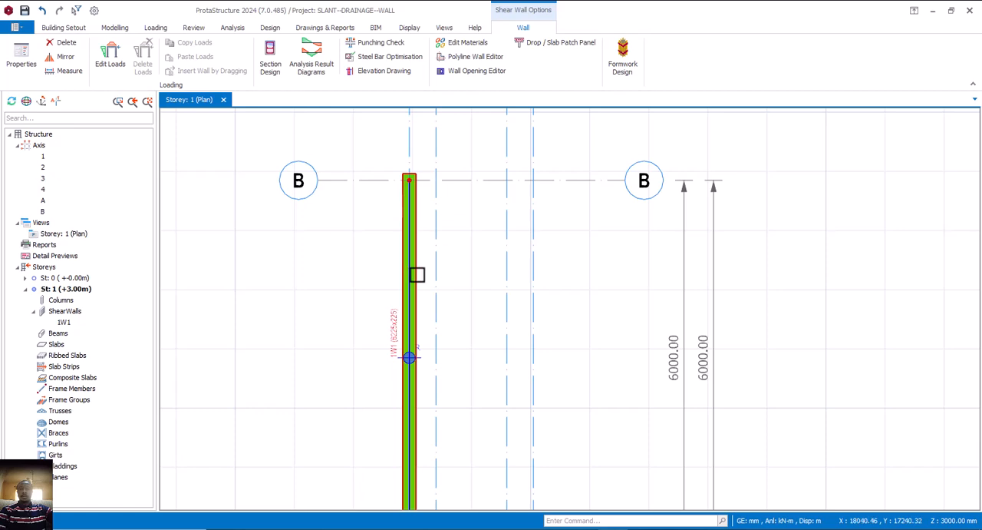
left_click(416, 274)
key("Delete")
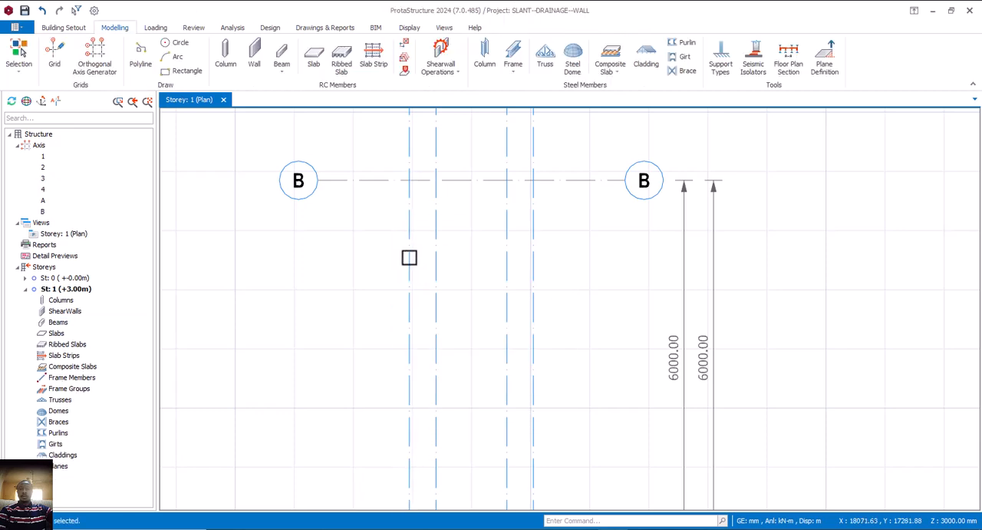
Start a new RC wall with width b 225 mm and both I and J end extensions set to 0 mm
left_click(260, 63)
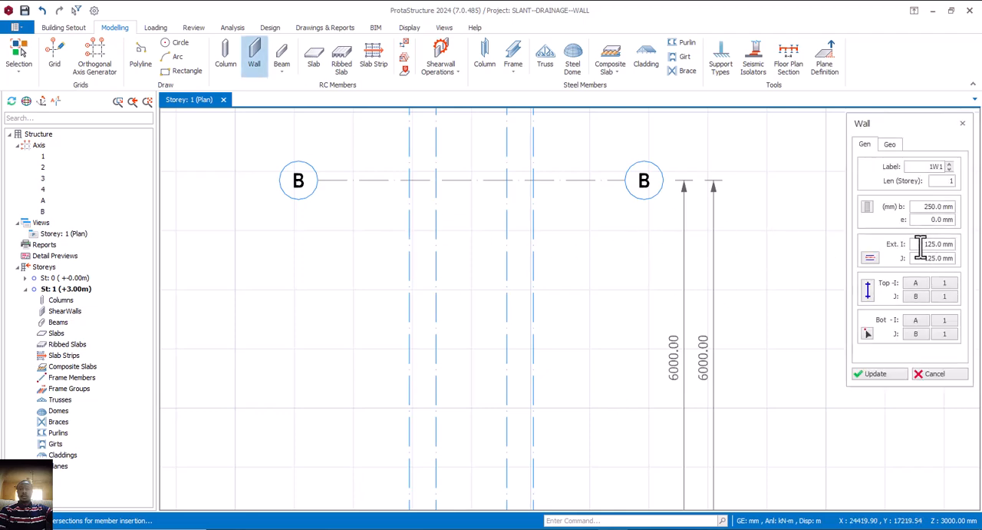
left_click(947, 206)
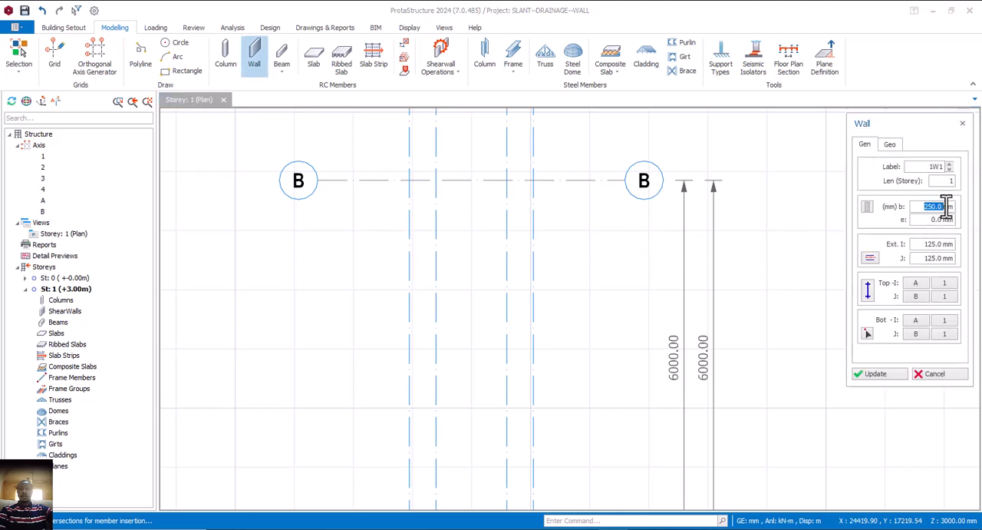
left_click(931, 244)
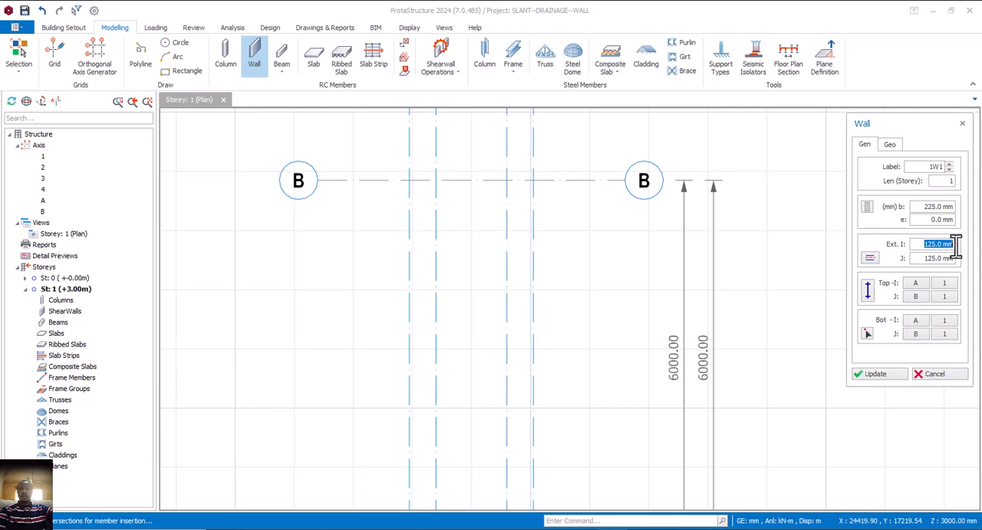
type("0")
left_click(921, 258)
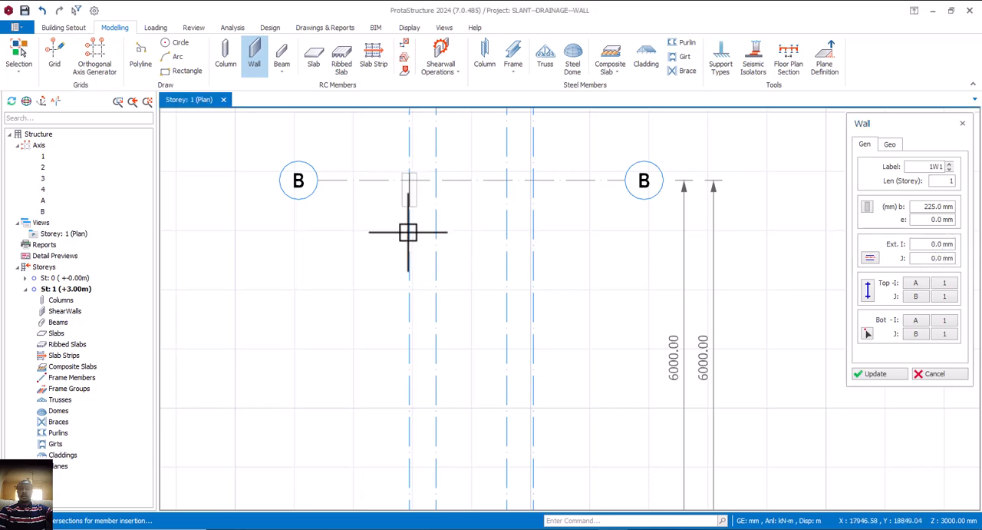
Insert the 225 mm wall along axis 3 from axis B to axis A
scroll(407, 232, "down", 3)
scroll(409, 361, "up", 1)
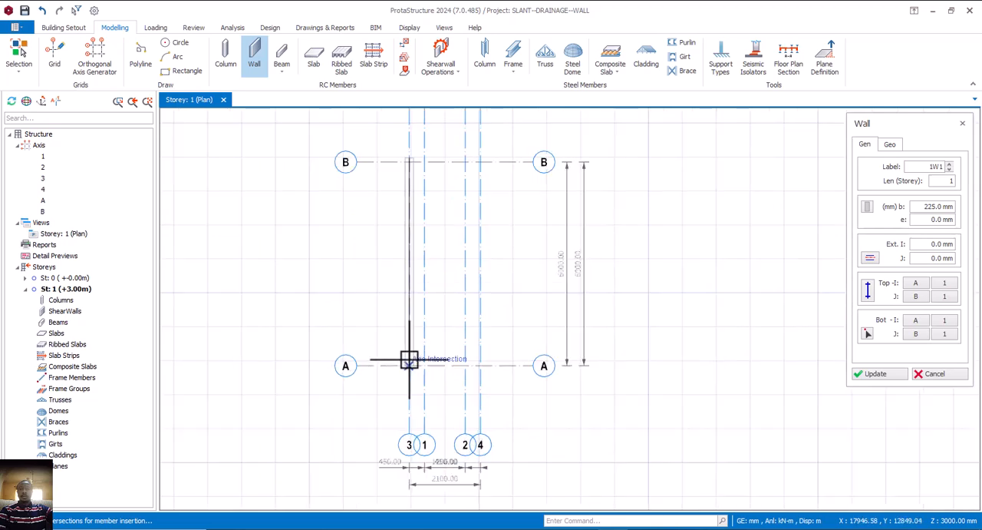
left_click(410, 363)
key("Escape")
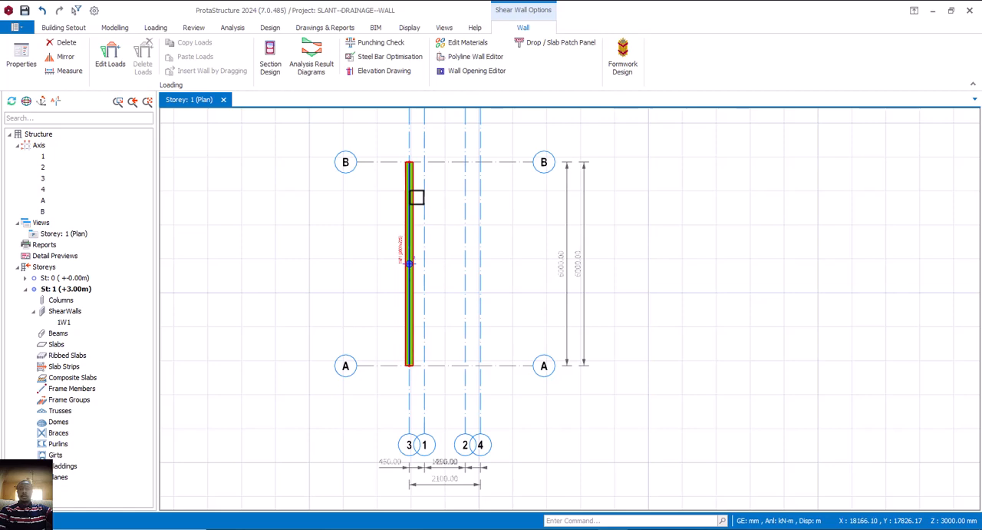
Insert a second wall with the same properties along axis 4 from axis B to axis A
mouse_move(415, 198)
key("Escape")
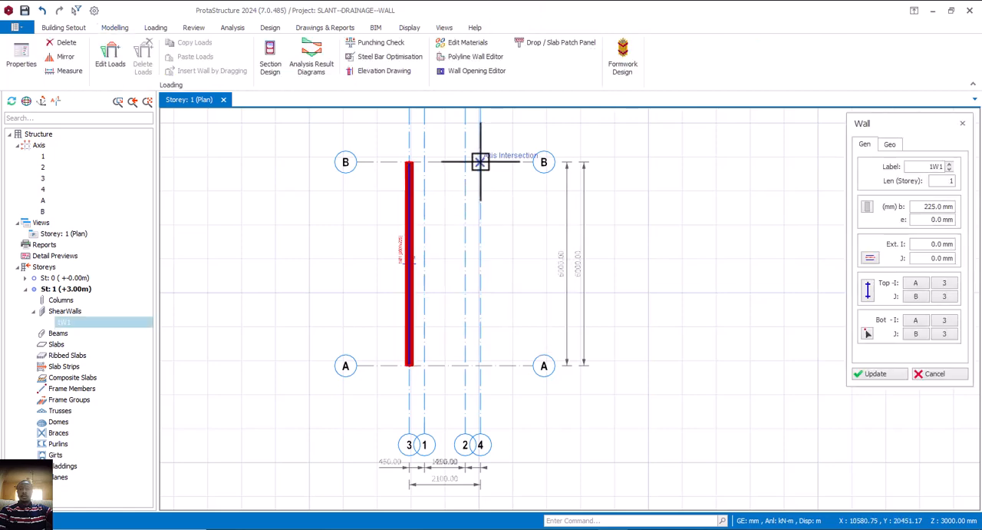
left_click(480, 161)
left_click(480, 364)
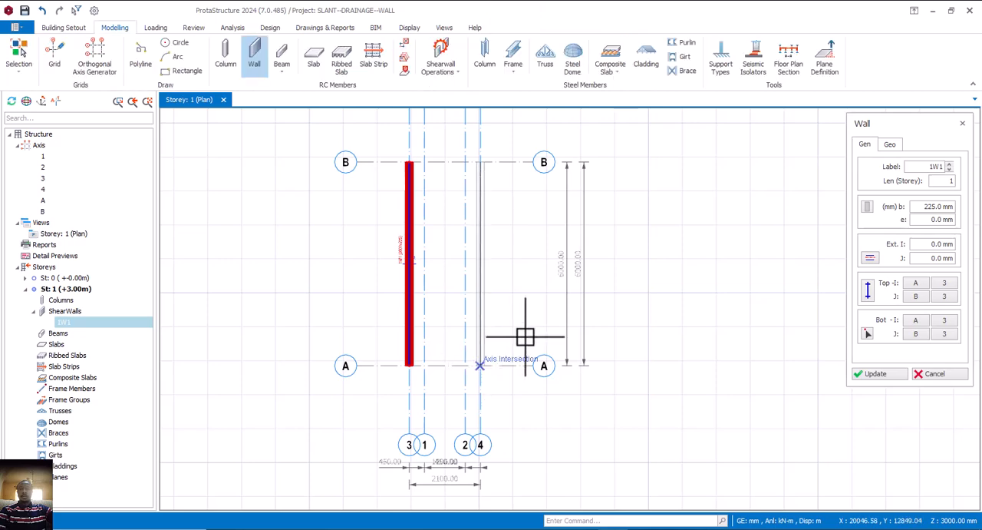
left_click(938, 374)
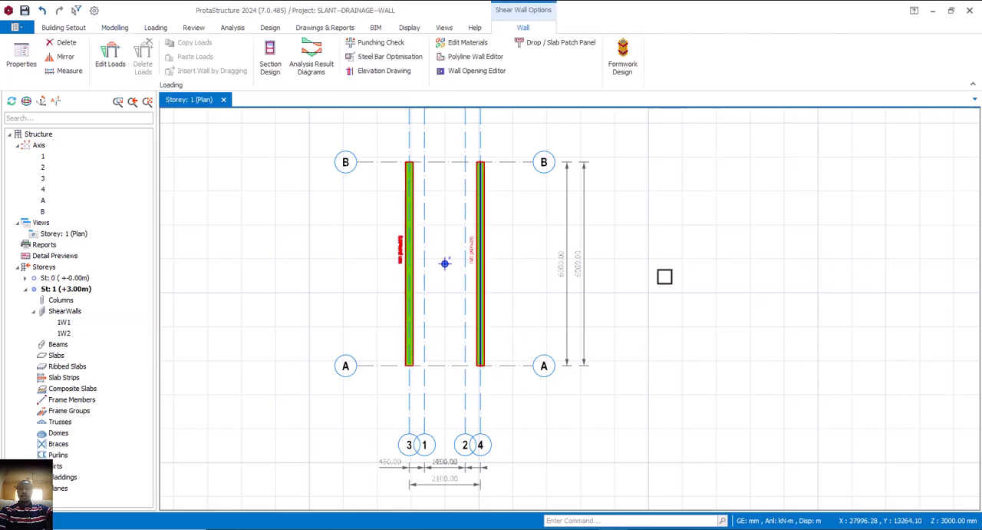
Create a 3D view of Storey 1 and examine the two parallel walls from several angles
right_click(45, 223)
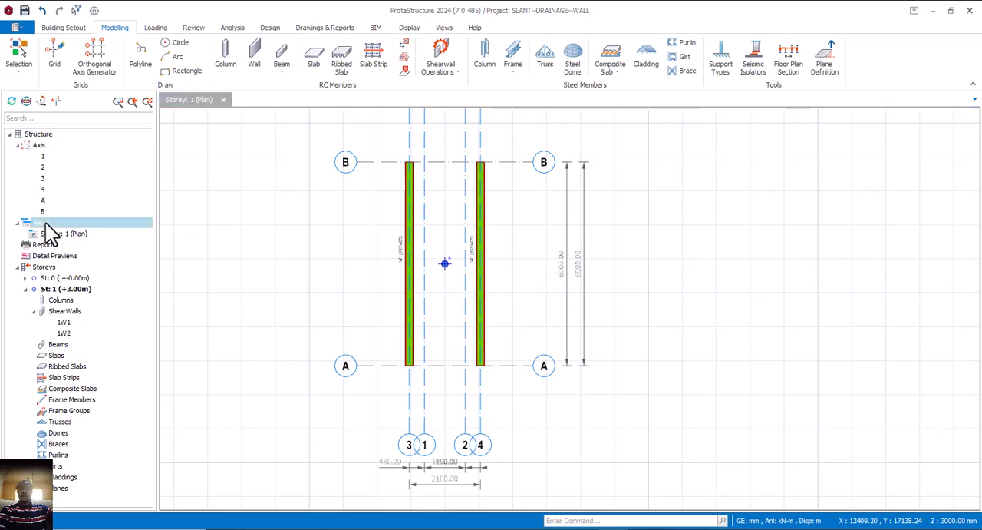
left_click(90, 244)
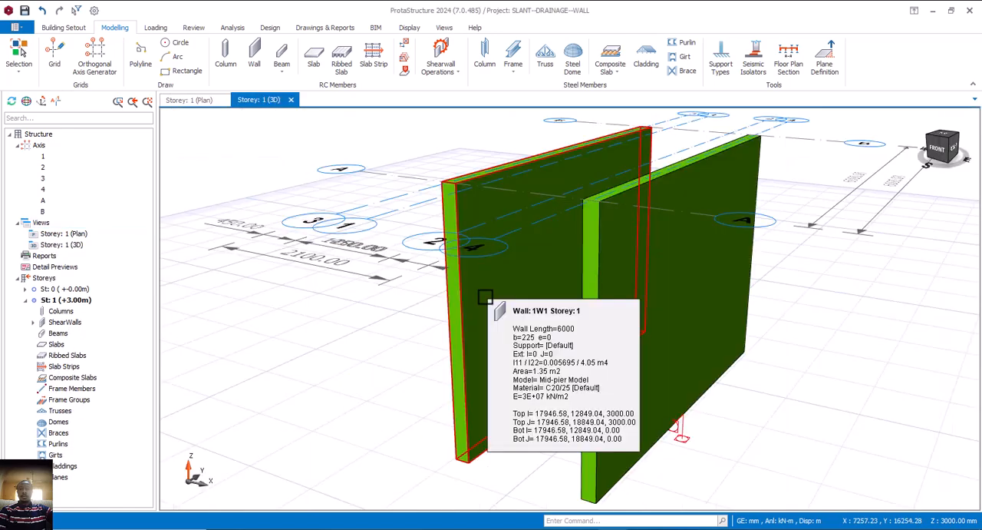
scroll(382, 316, "down", 4)
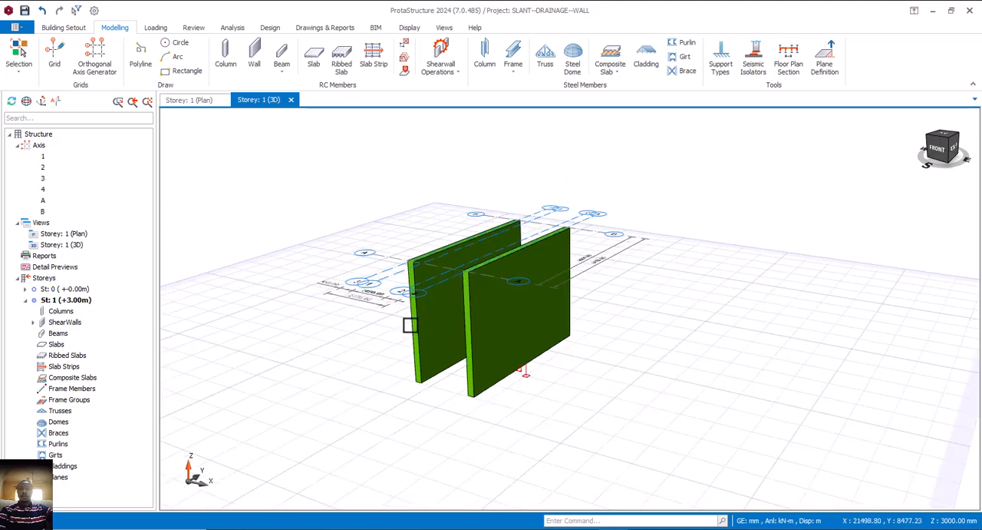
middle_click_drag(410, 325, 434, 323)
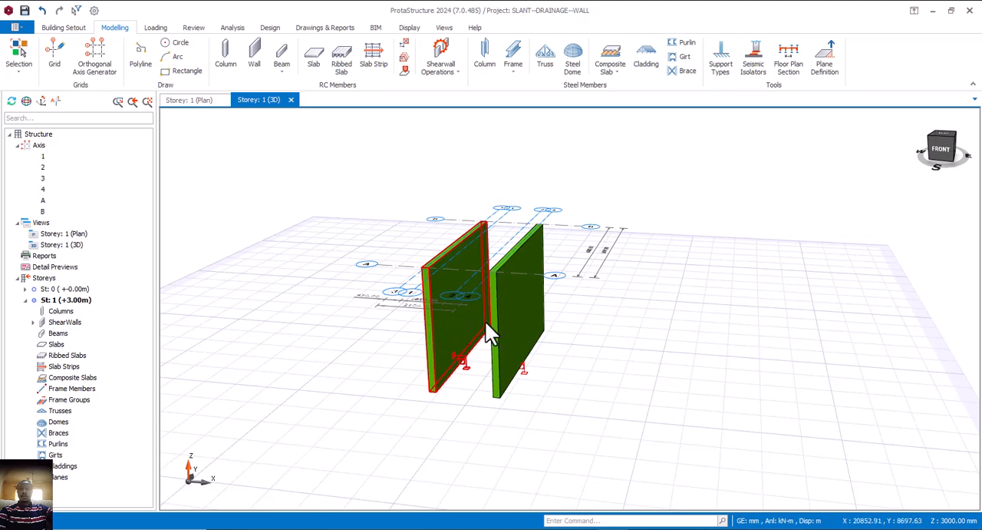
scroll(485, 320, "up", 3)
scroll(484, 330, "down", 3)
mouse_move(502, 318)
middle_mouse_down()
mouse_move(532, 328)
mouse_move(508, 320)
mouse_move(537, 274)
middle_mouse_up()
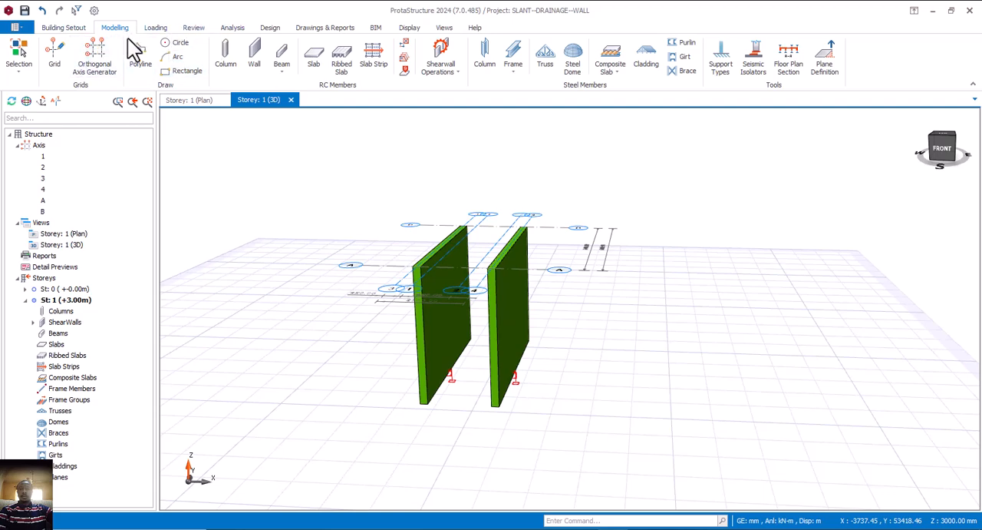
Set the height h of storey 1 to 1200 mm in the storey settings and accept the change
left_click(67, 29)
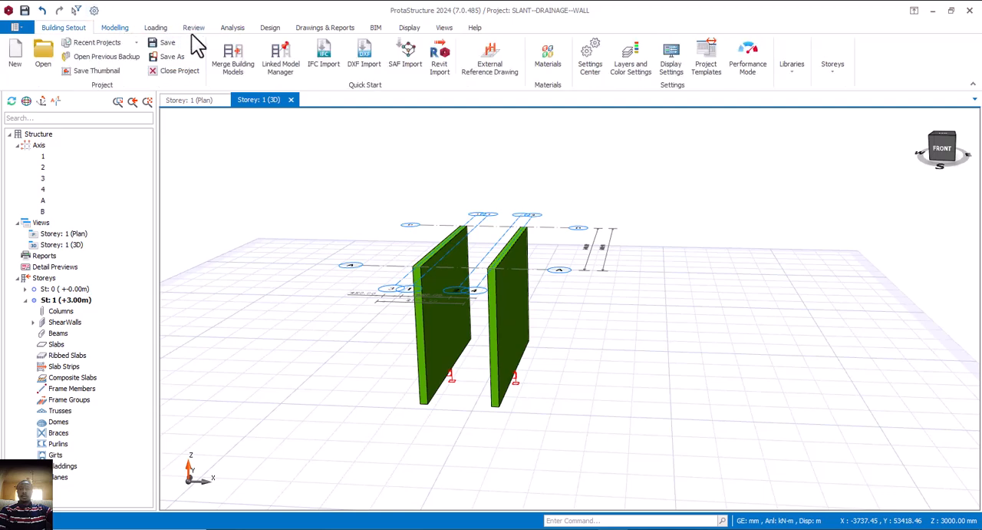
left_click(833, 75)
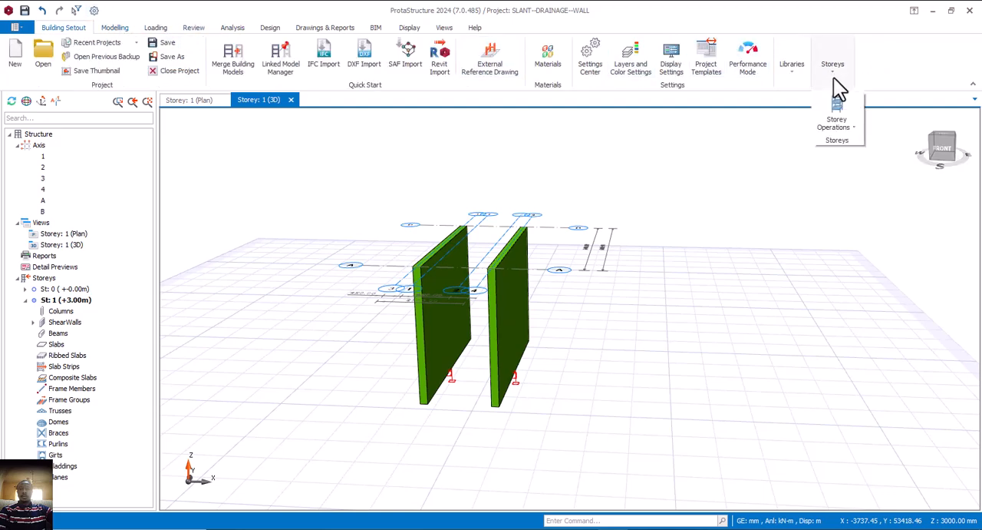
left_click(856, 129)
left_click(859, 268)
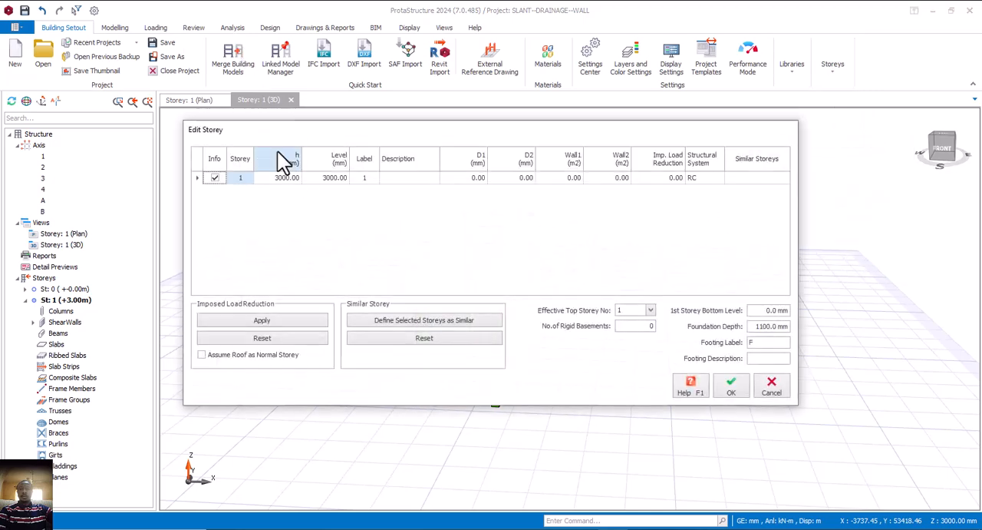
left_click(291, 179)
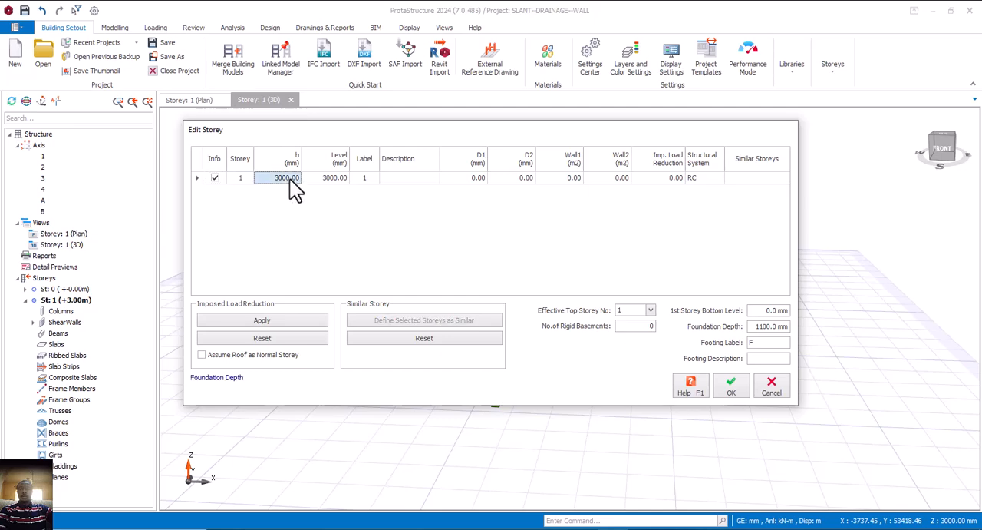
type("1200")
left_click(324, 179)
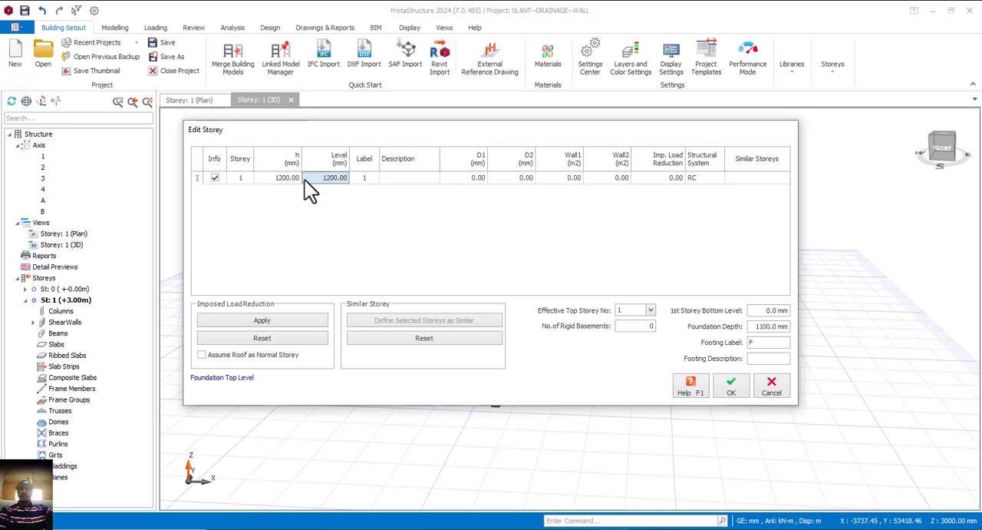
left_click(728, 385)
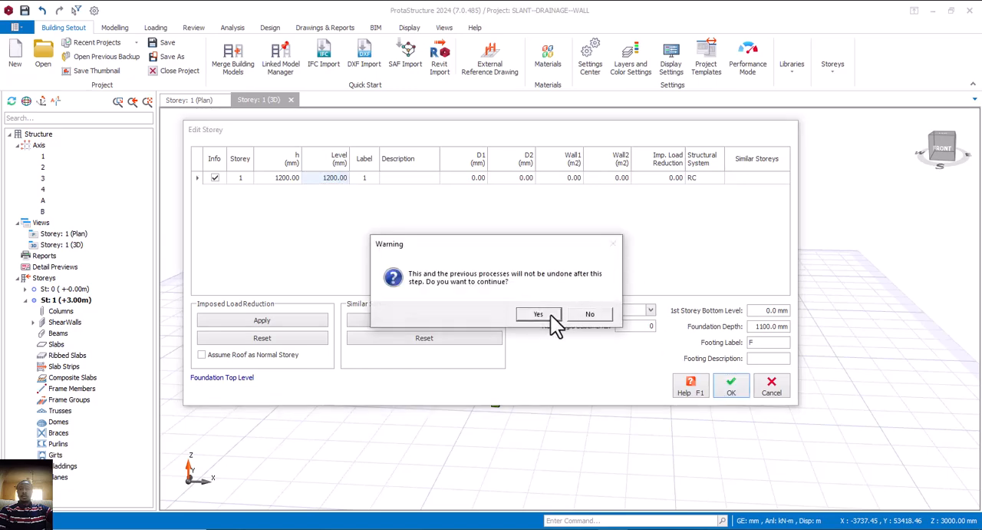
left_click(550, 314)
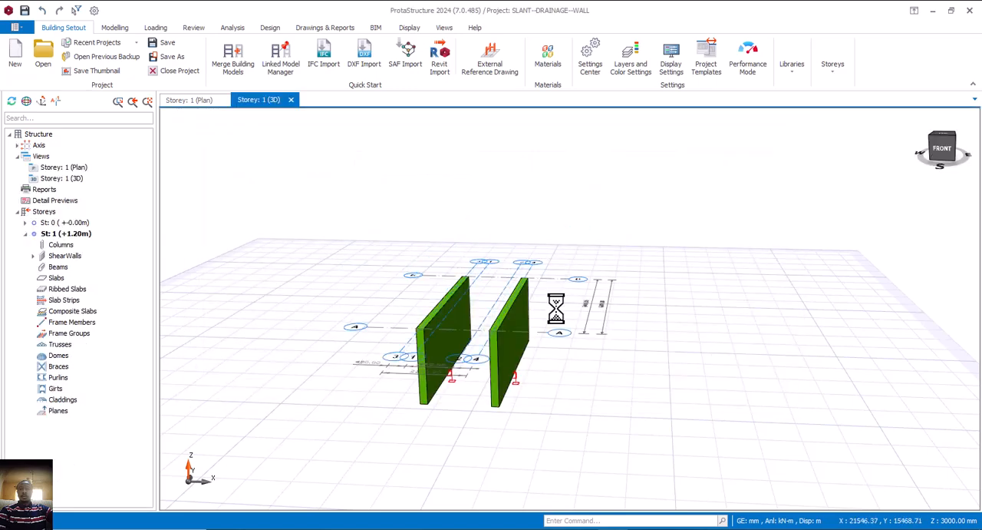
Check the walls from the front in 3D and return to the Storey 1 plan view around the wall on axis 3
middle_click_drag(557, 311, 581, 350)
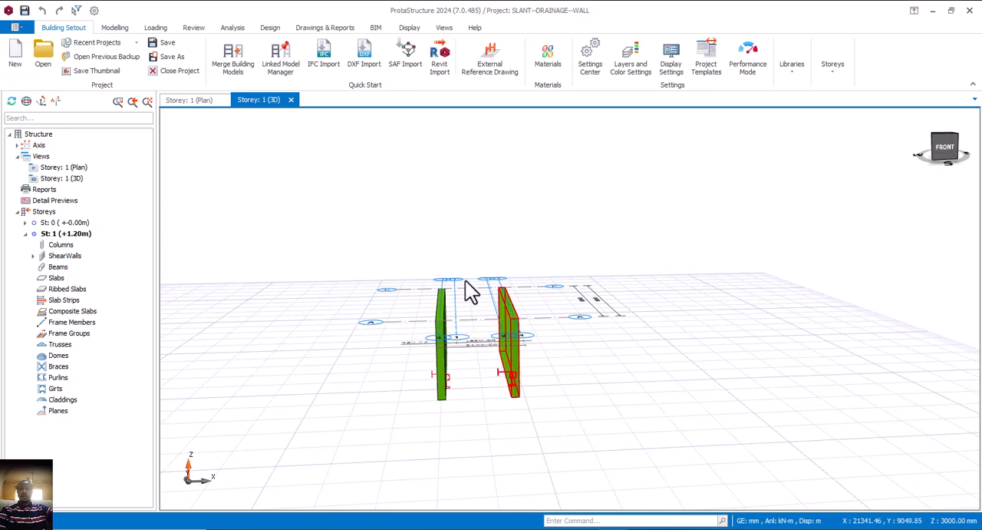
left_click(195, 102)
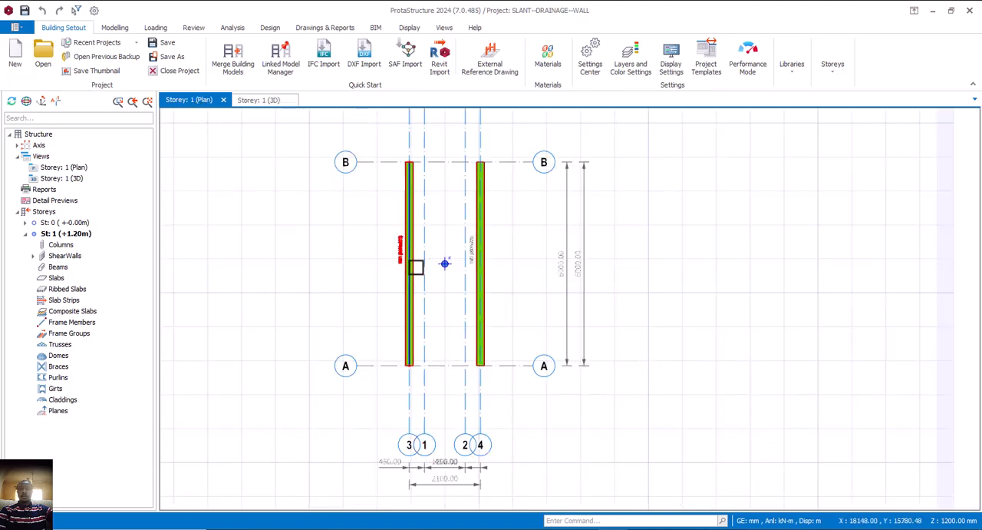
scroll(422, 266, "up", 3)
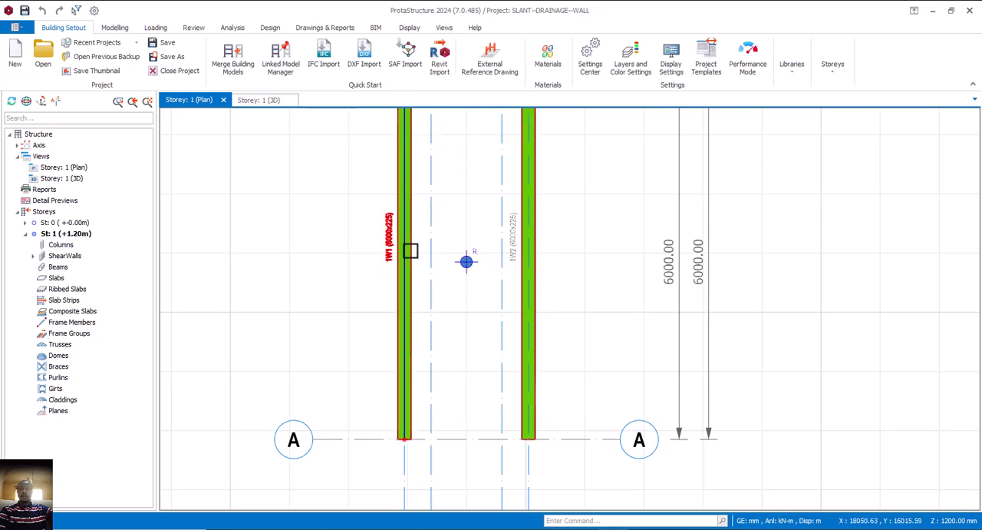
Slant the wall on axis 3 by moving its bottom insertion axis to axis 1, and update the wall
left_click(415, 249)
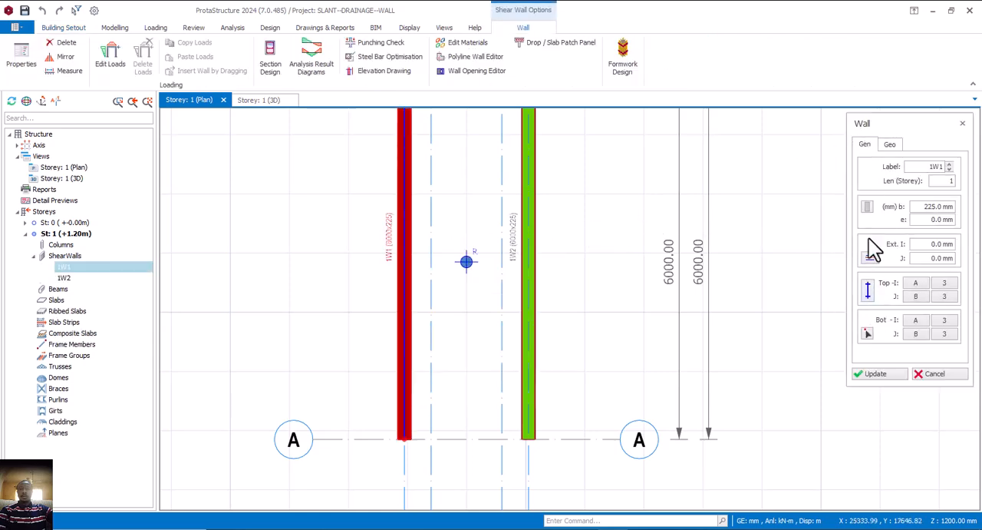
left_click(868, 334)
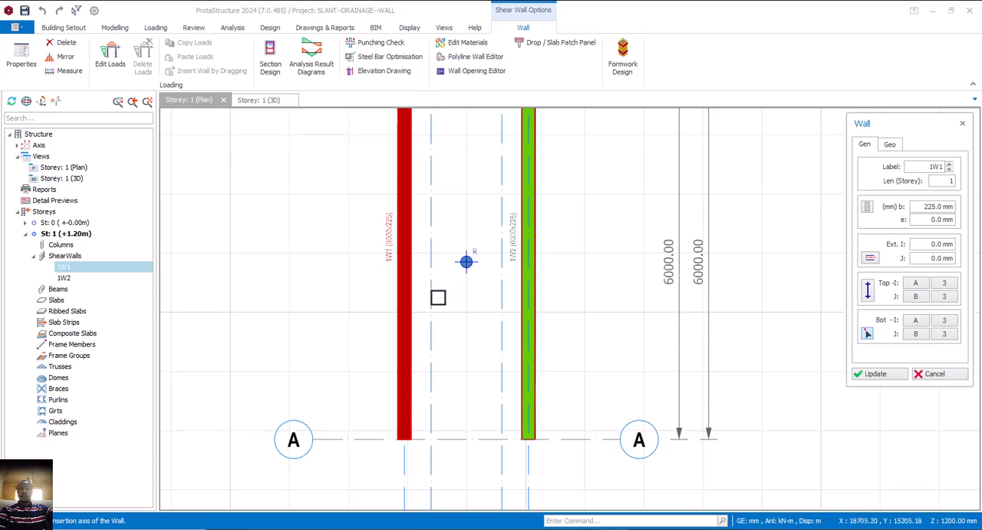
left_click(430, 296)
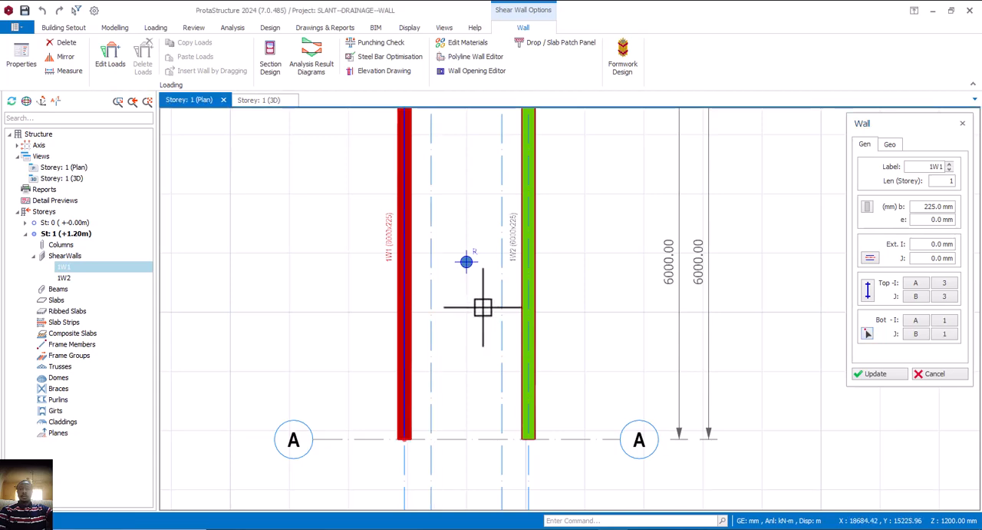
left_click(864, 376)
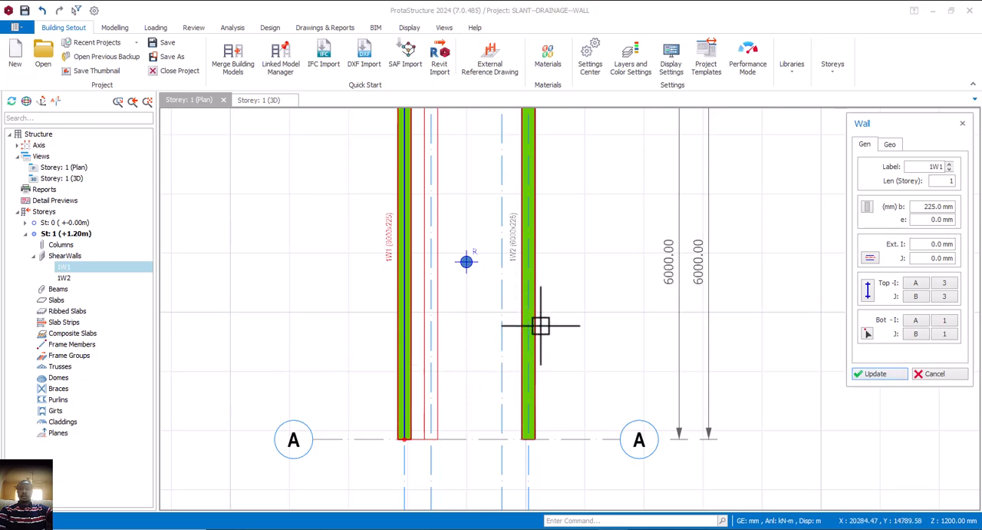
Slant the wall on axis 4 by moving its bottom insertion axis to axis 2, update it and close its properties
mouse_move(528, 302)
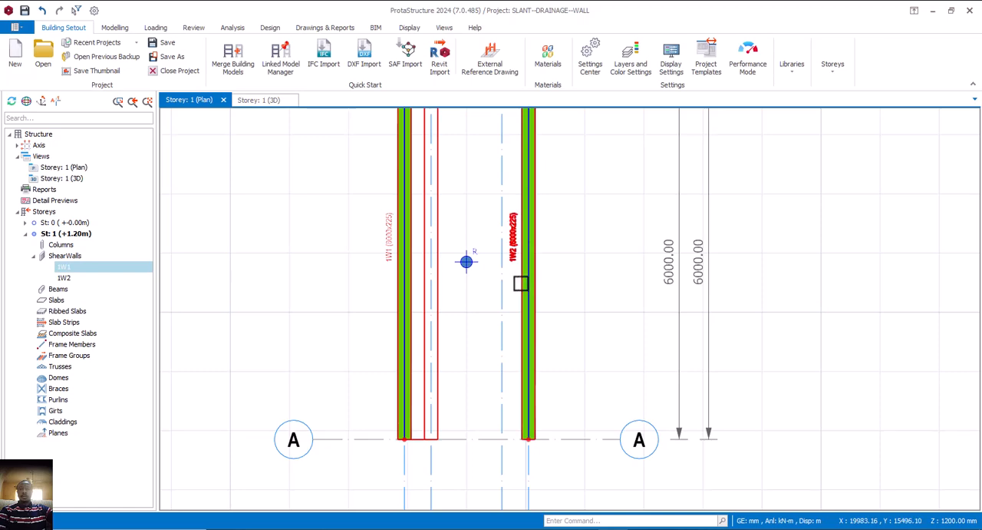
left_click(525, 282)
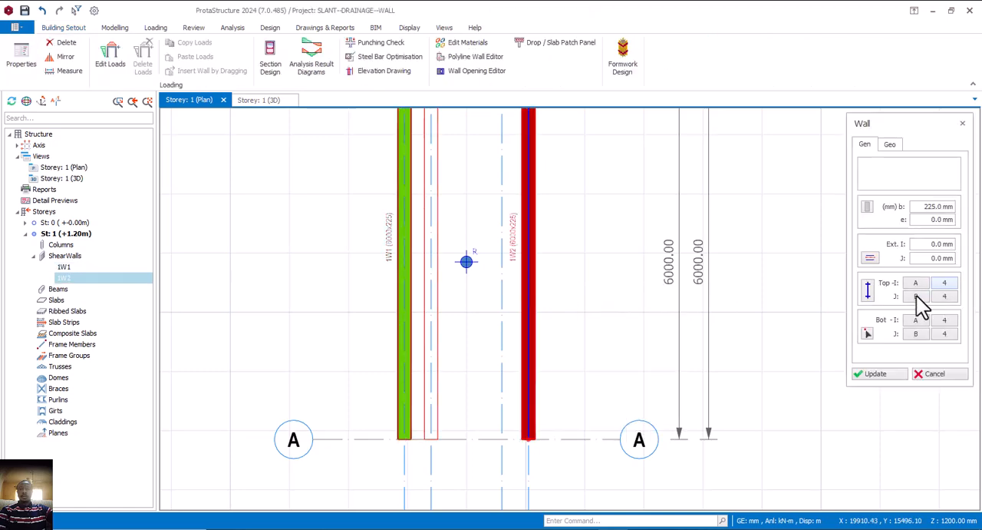
left_click(864, 336)
left_click(503, 303)
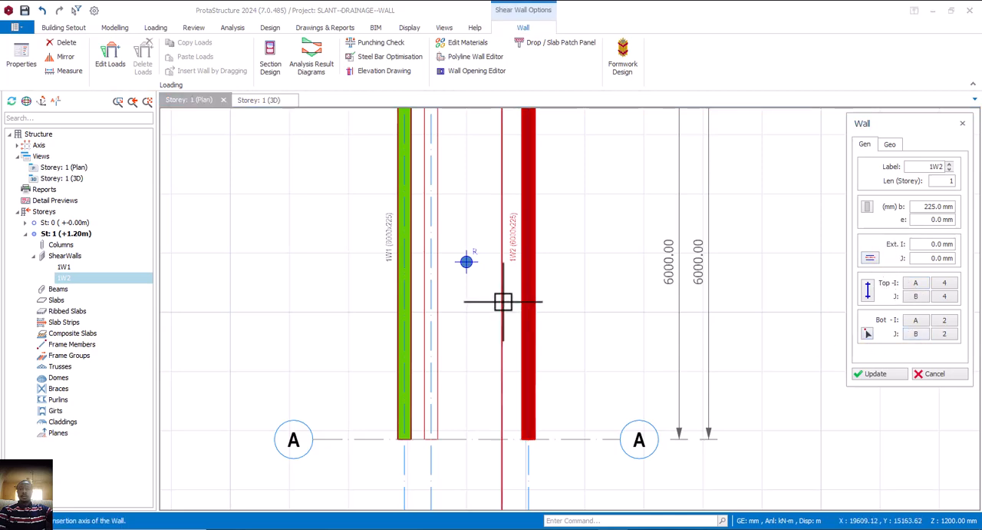
left_click(884, 373)
left_click(932, 374)
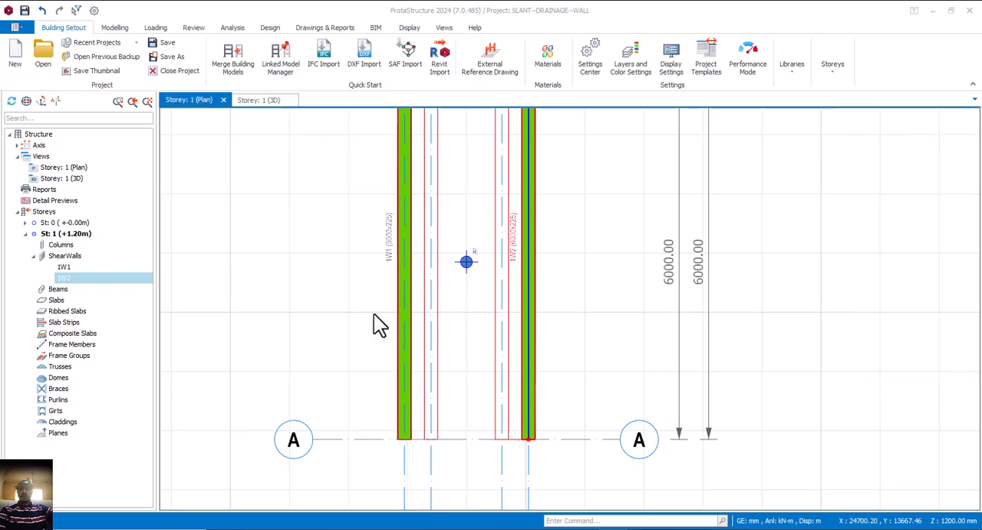
key("Escape")
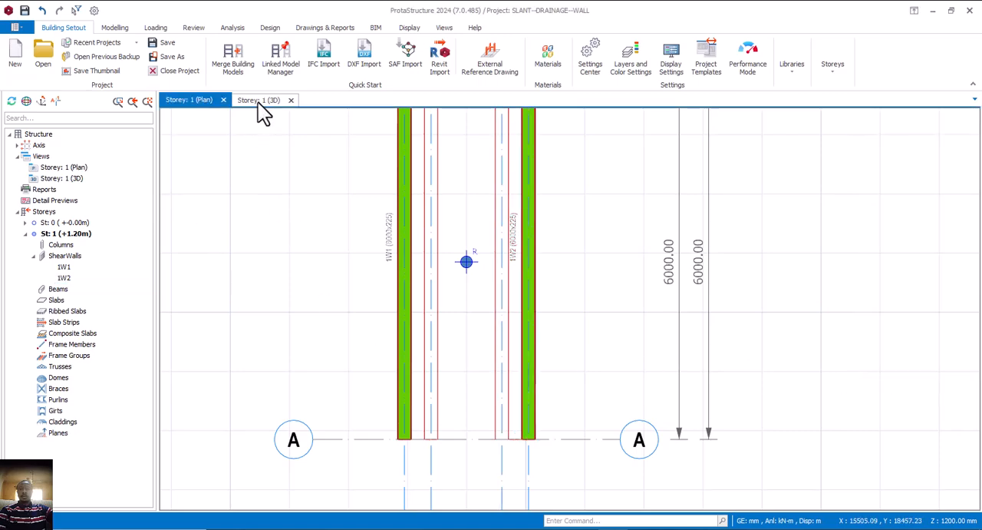
Check the two inward-slanting walls in the 3D view of Storey 1 and return to the plan view
left_click(257, 100)
mouse_move(518, 380)
middle_mouse_down()
mouse_move(544, 369)
mouse_move(520, 361)
mouse_move(554, 367)
middle_mouse_up()
left_click(197, 101)
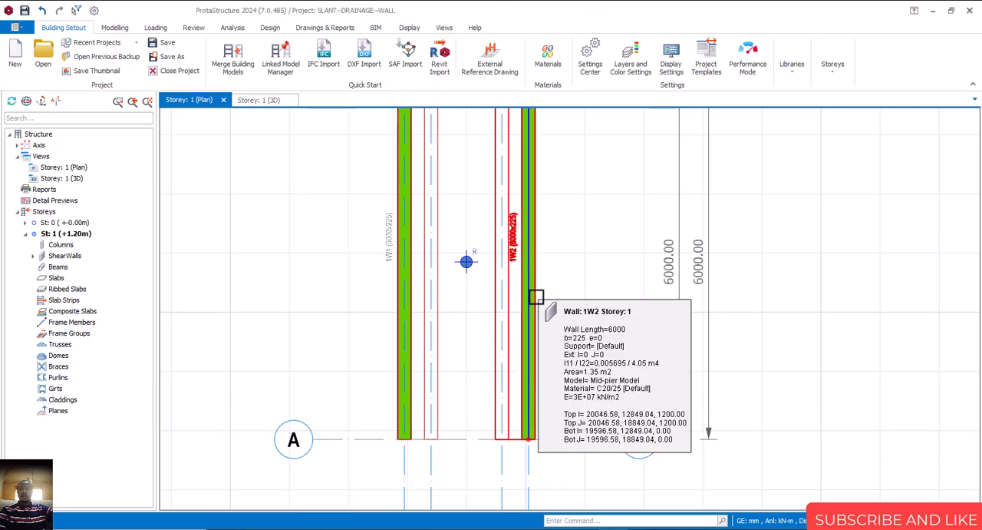
Delete the wall on axis 4 and insert a 225 mm wall along axis 2 from axis B to axis A
key("Delete")
left_click(408, 281)
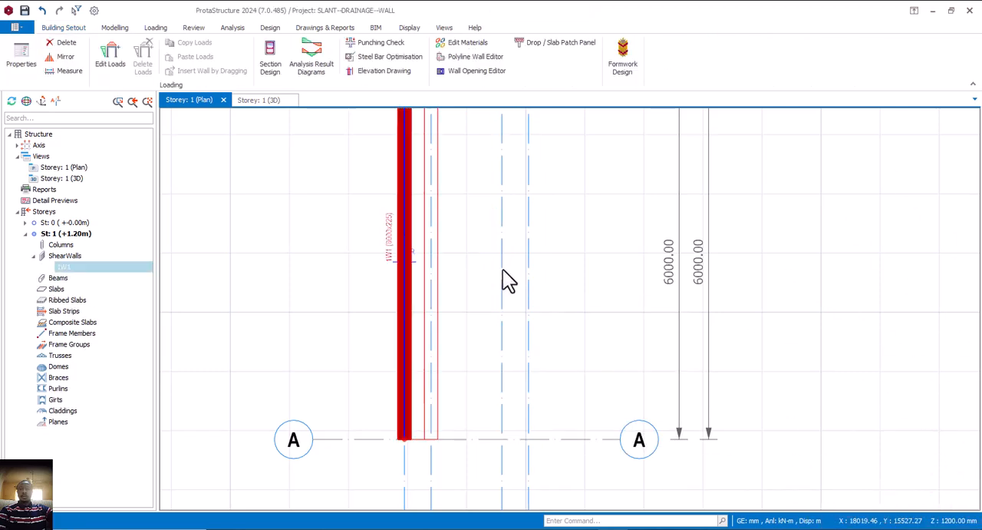
scroll(503, 270, "down", 4)
scroll(504, 246, "down", 1)
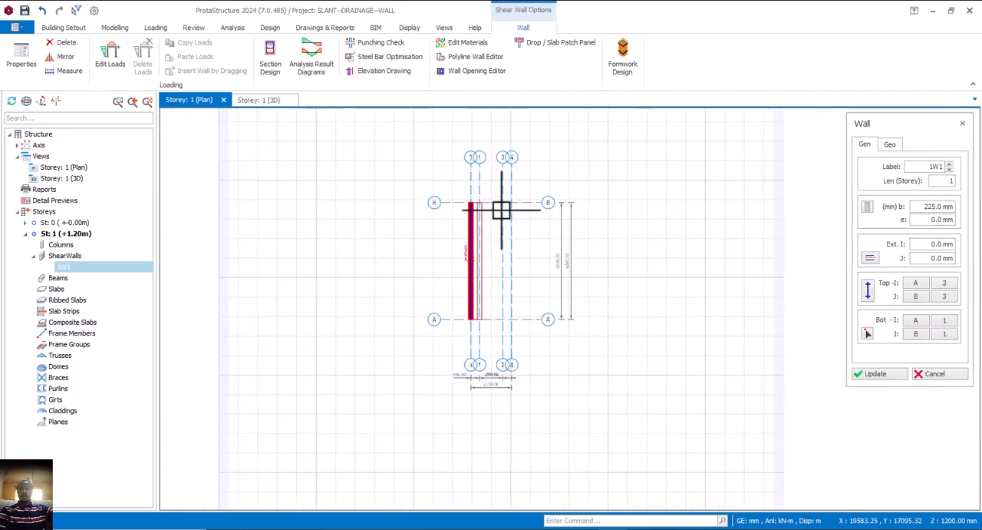
left_click(506, 323)
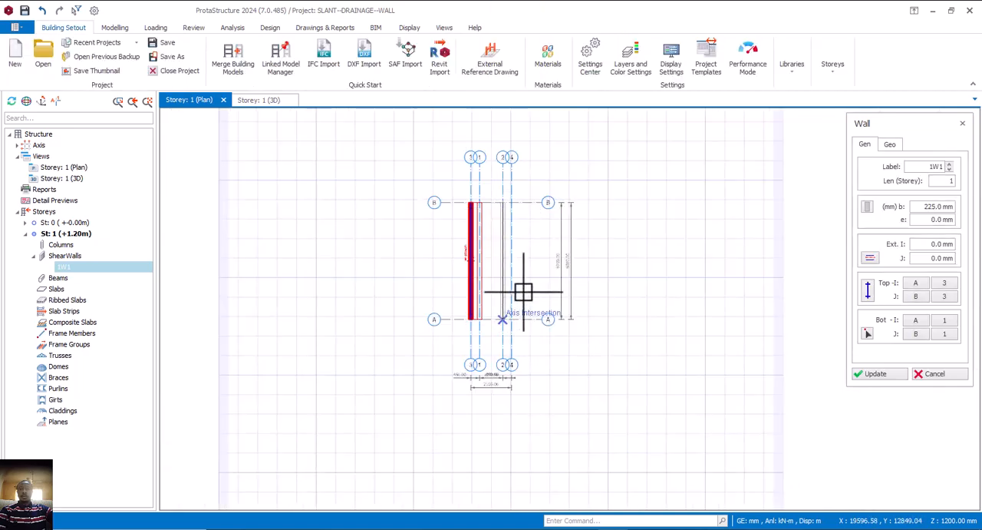
Set the bottom insertion axis of the wall on axis 2 to axis 4, update it and close its properties
scroll(521, 292, "up", 2)
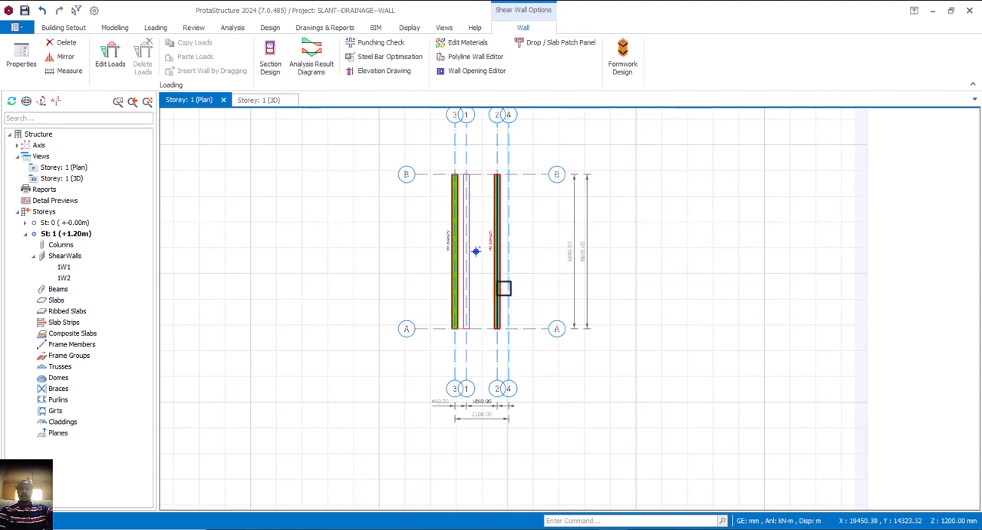
scroll(501, 286, "up", 2)
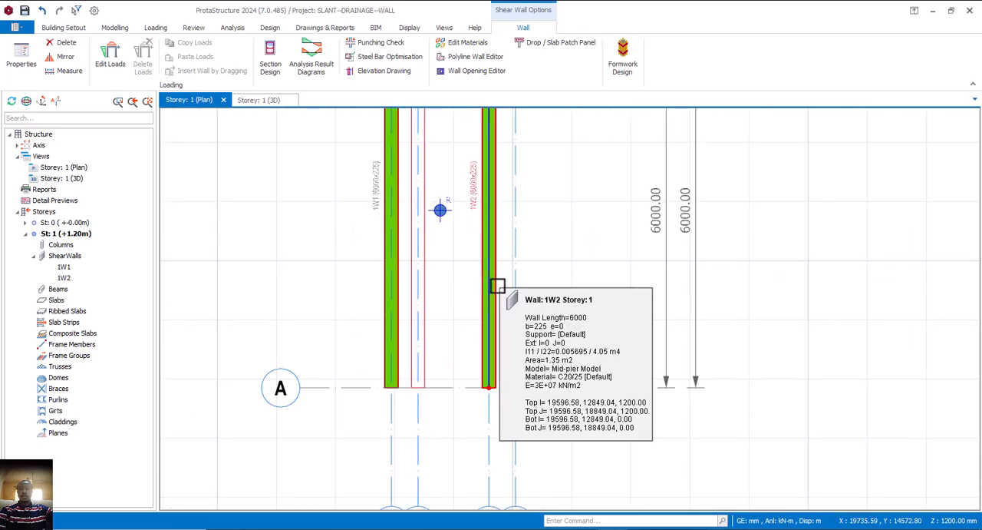
left_click(497, 285)
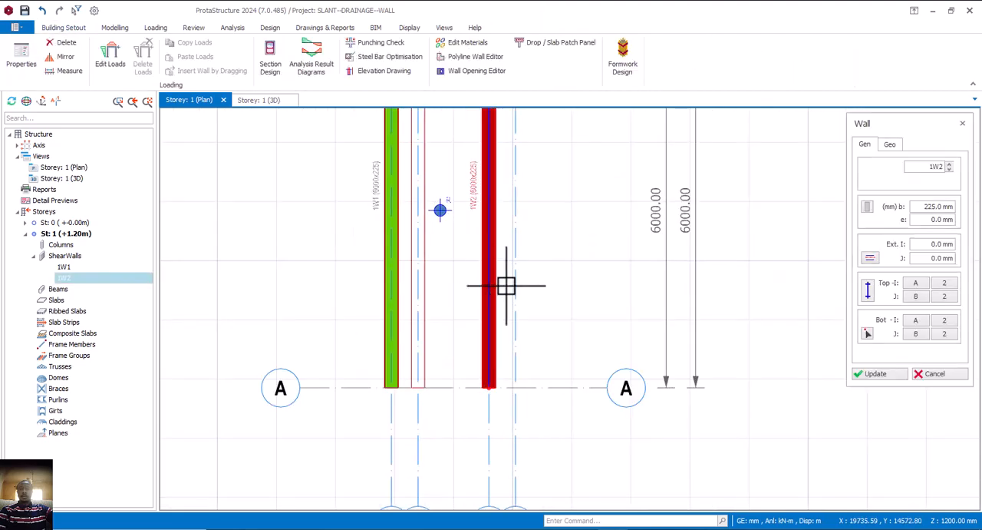
left_click(867, 333)
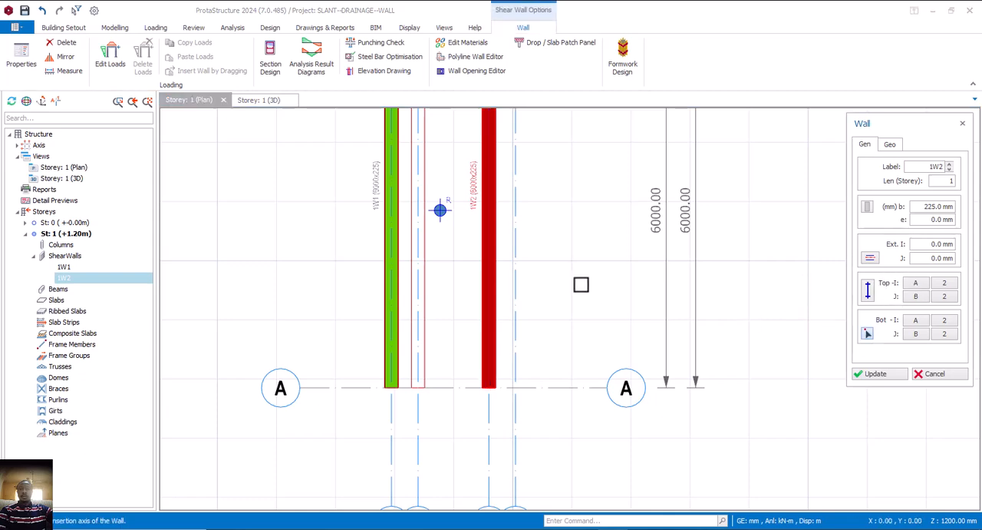
left_click(516, 261)
left_click(877, 376)
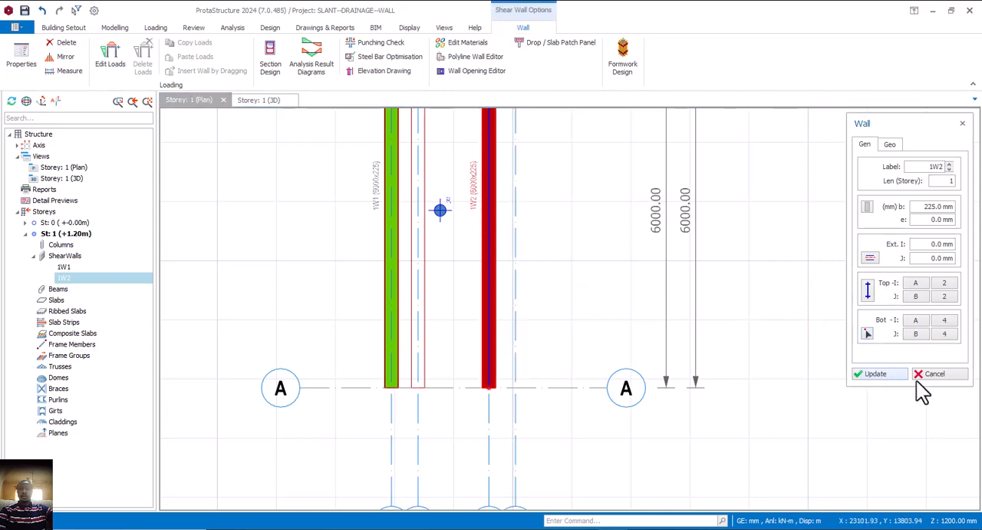
left_click(928, 376)
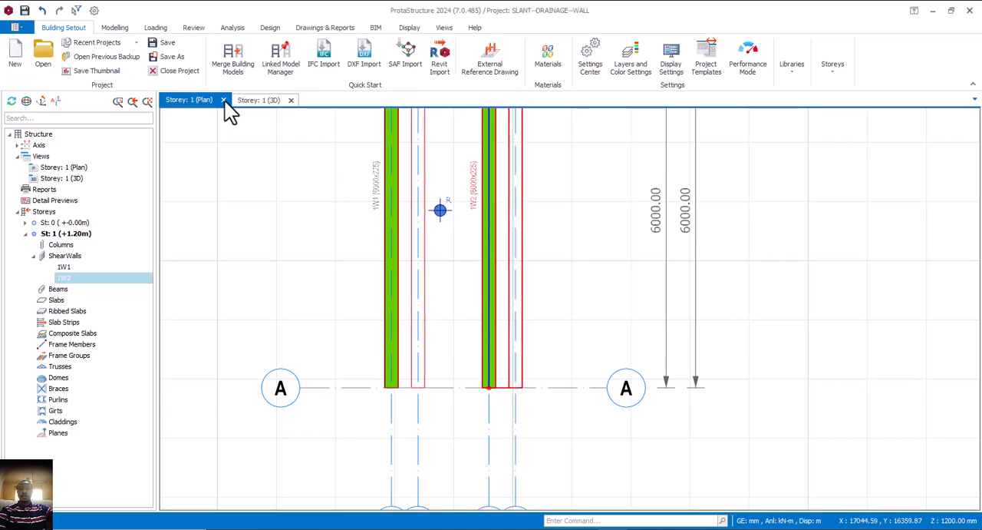
Examine the slant direction of both walls in the Storey 1 3D view and go back to the plan
left_click(259, 101)
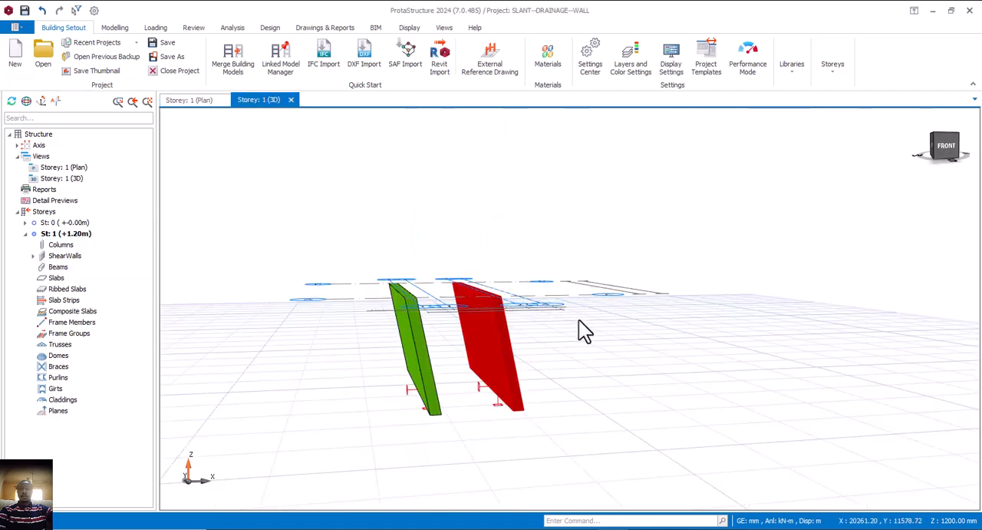
mouse_move(578, 319)
middle_mouse_down()
mouse_move(557, 333)
mouse_move(575, 324)
mouse_move(387, 291)
middle_mouse_up()
left_click(202, 102)
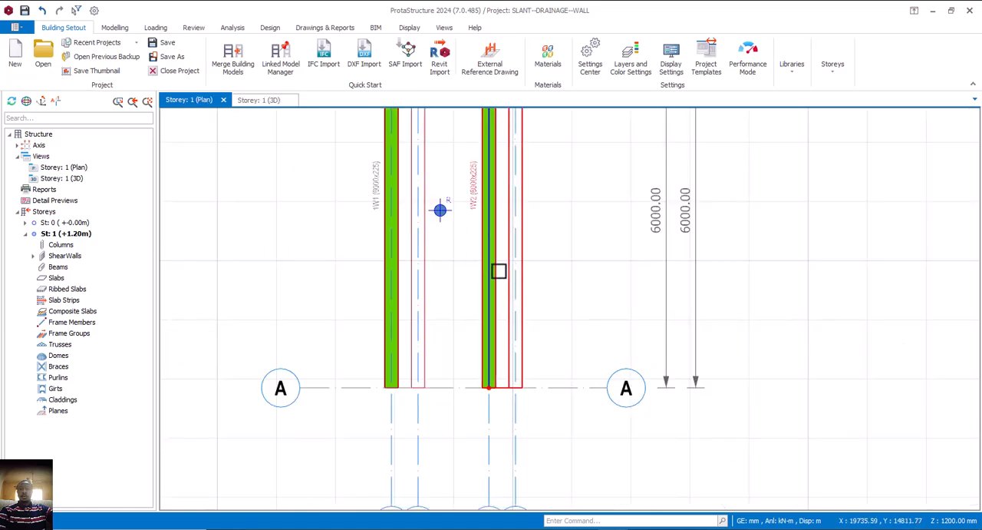
Delete the wall on axis 2 and insert a 225 mm wall along axis 4 from axis B to axis A
left_click(500, 271)
key("Delete")
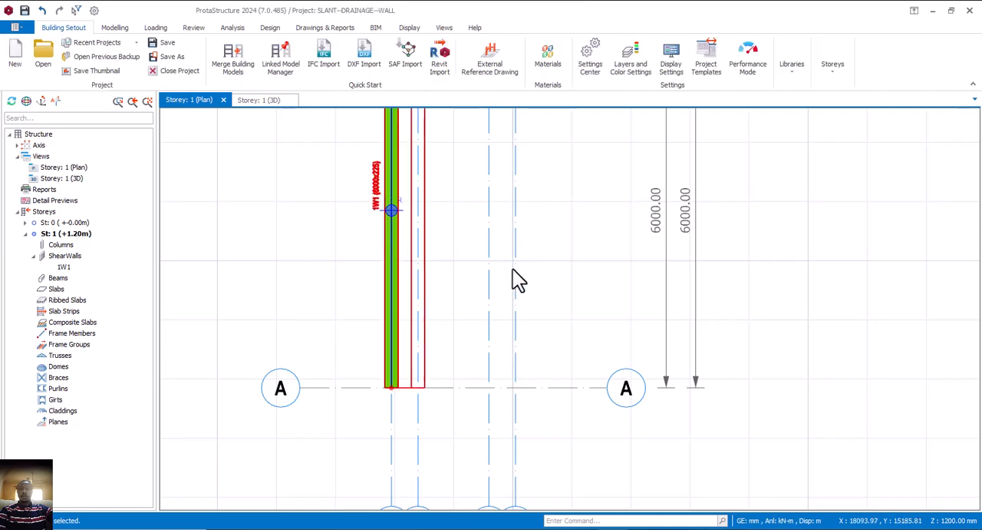
scroll(526, 224, "down", 3)
middle_click_drag(526, 224, 512, 308)
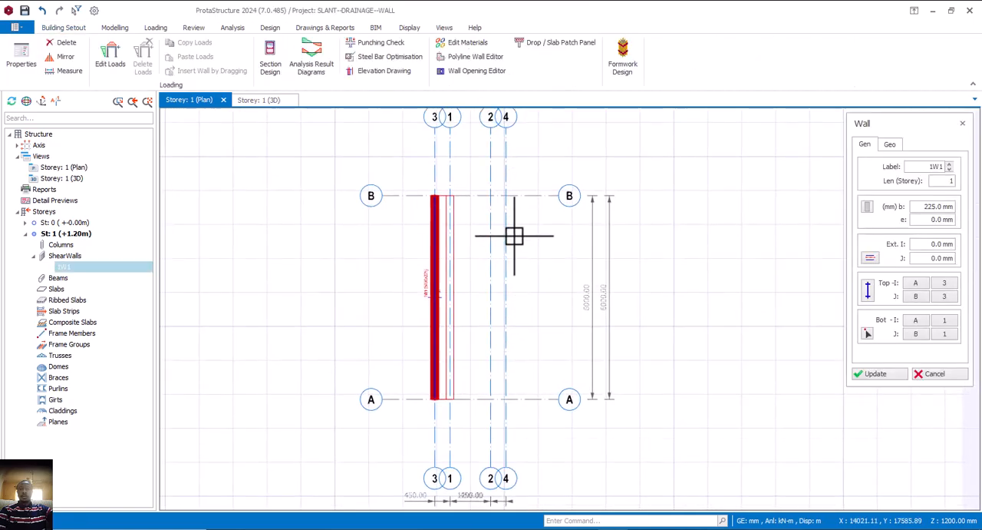
left_click(505, 200)
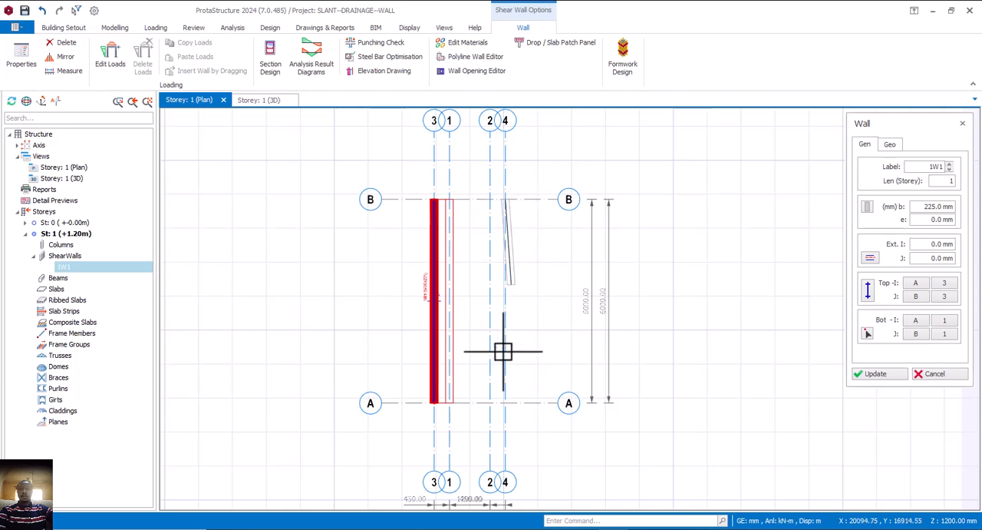
left_click(505, 403)
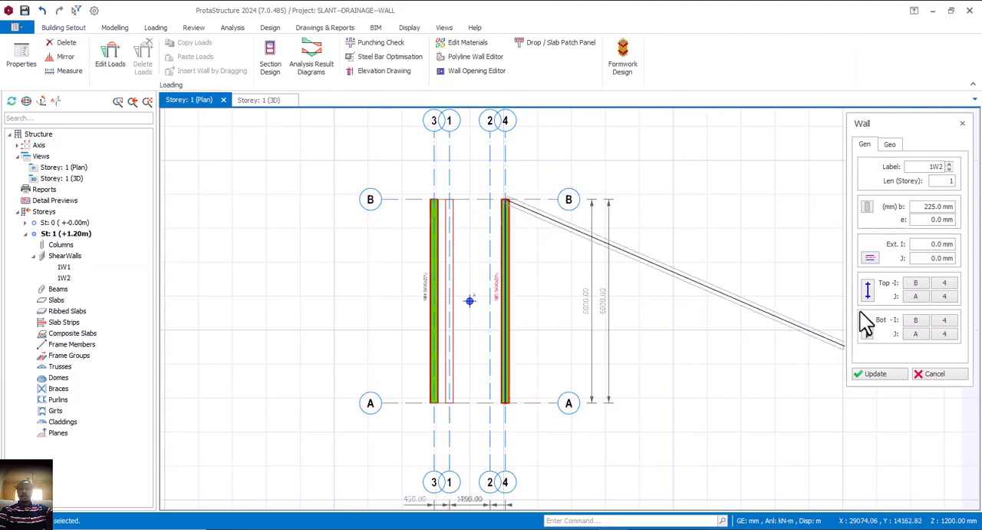
Try to assign axis 2 as the bottom insertion axis of the new axis 4 wall while still in insertion mode
left_click(871, 336)
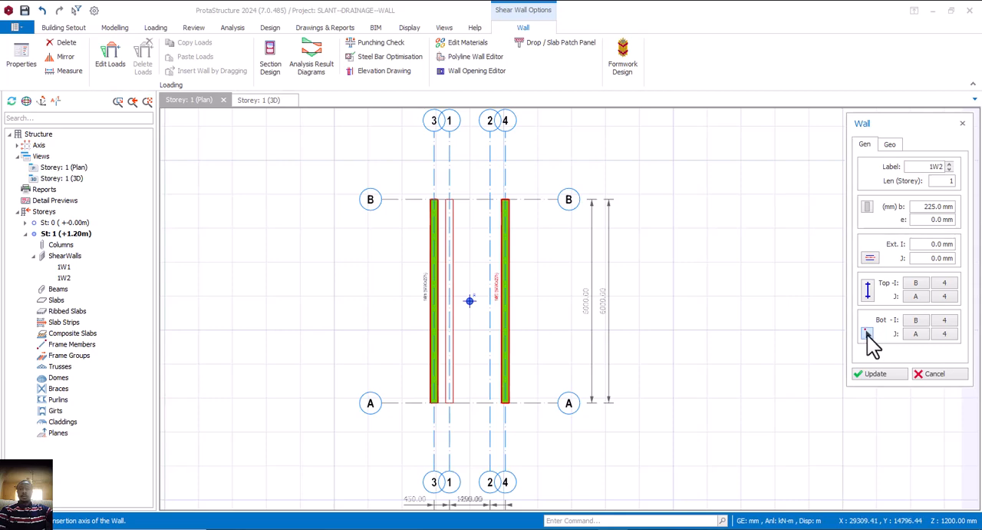
left_click(491, 318)
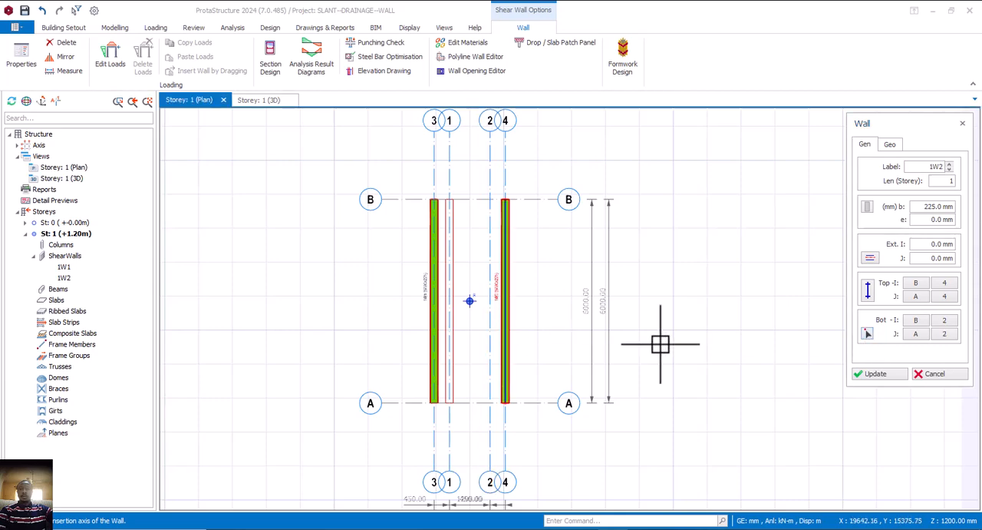
left_click(871, 376)
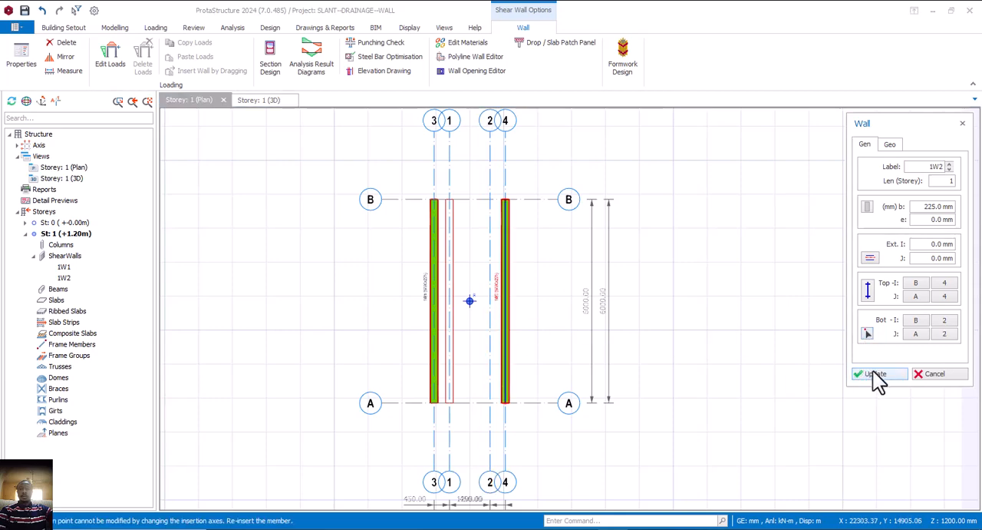
left_click(925, 374)
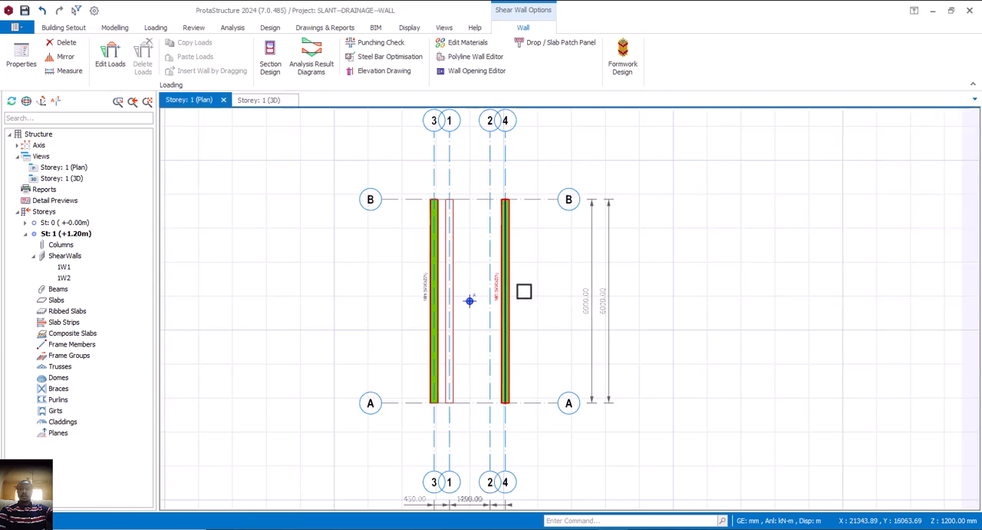
Select the inserted wall on axis 4, set its bottom insertion axis to axis 2, update it and close its properties
key("Escape")
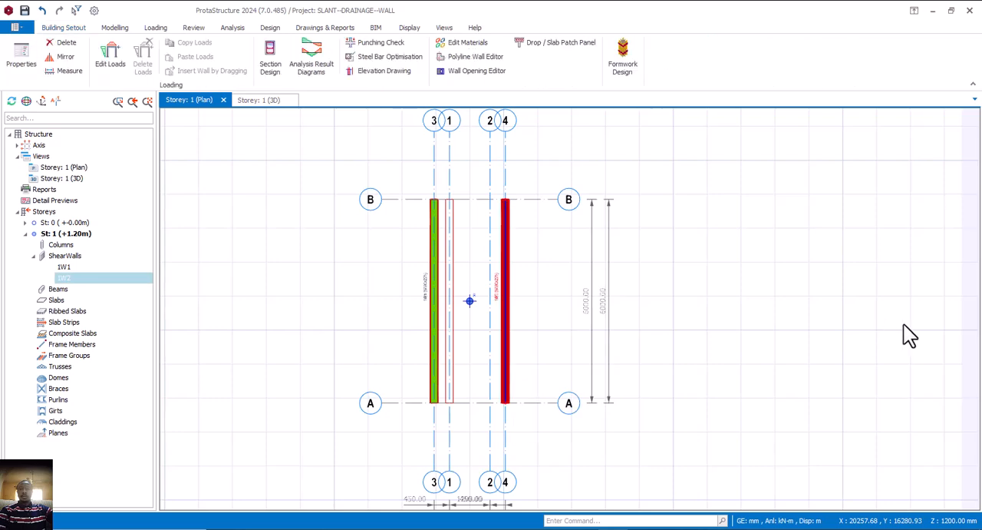
left_click(867, 335)
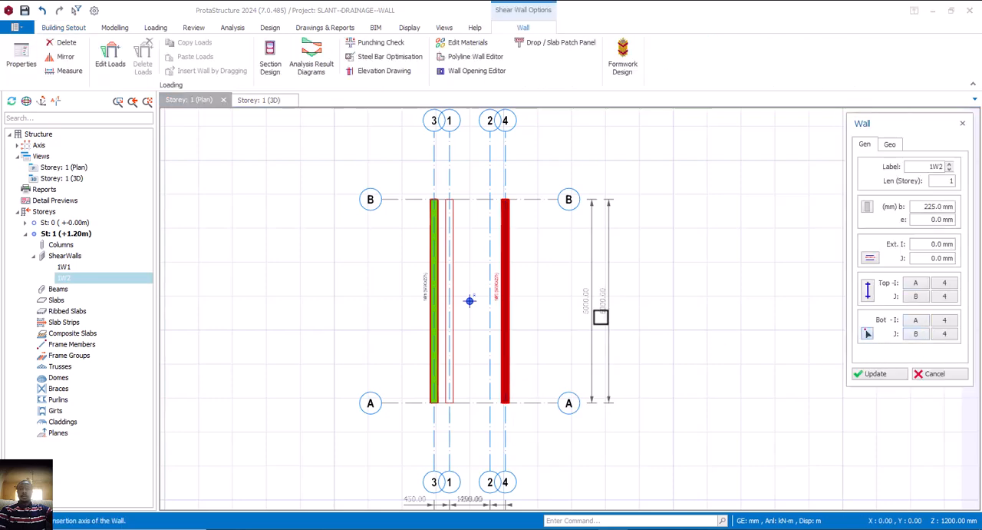
left_click(489, 313)
left_click(875, 373)
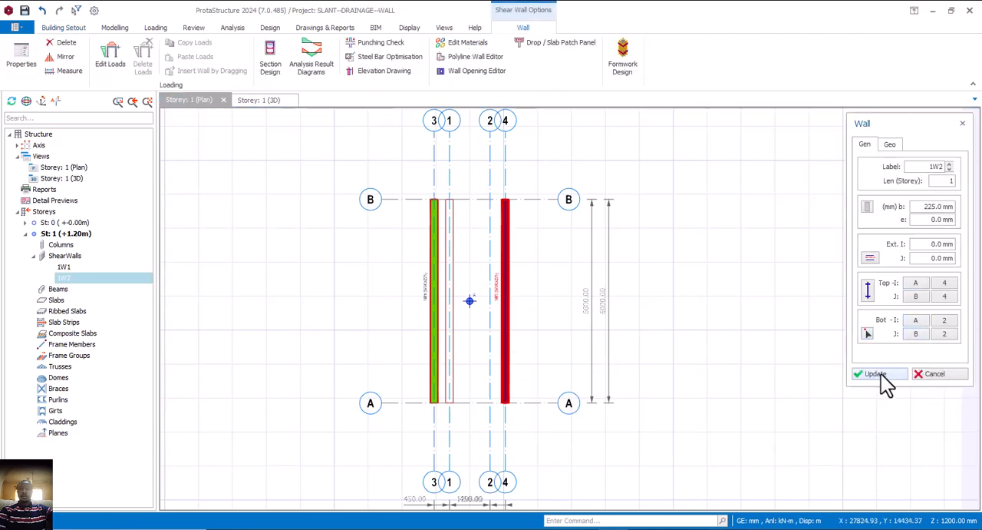
left_click(936, 374)
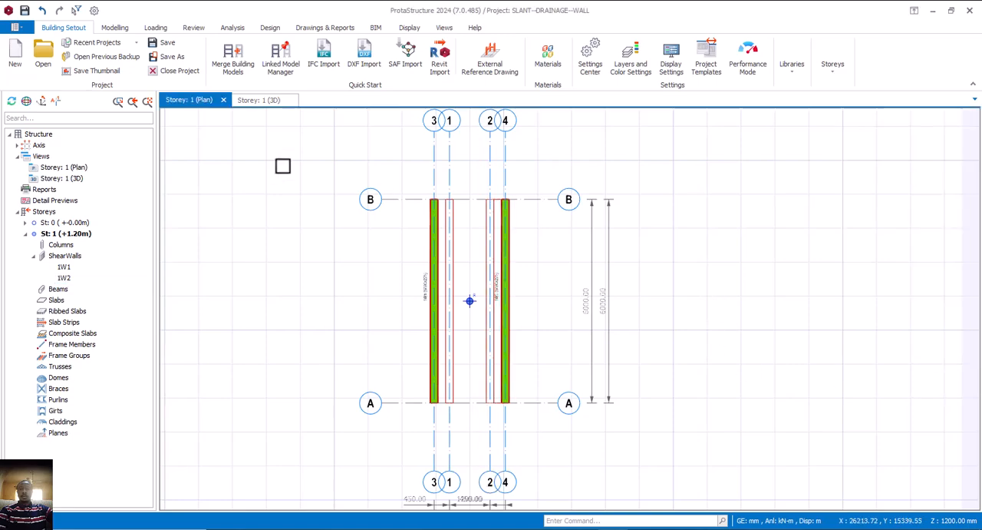
Inspect both slanted walls from another angle in the Storey 1 3D view
left_click(261, 105)
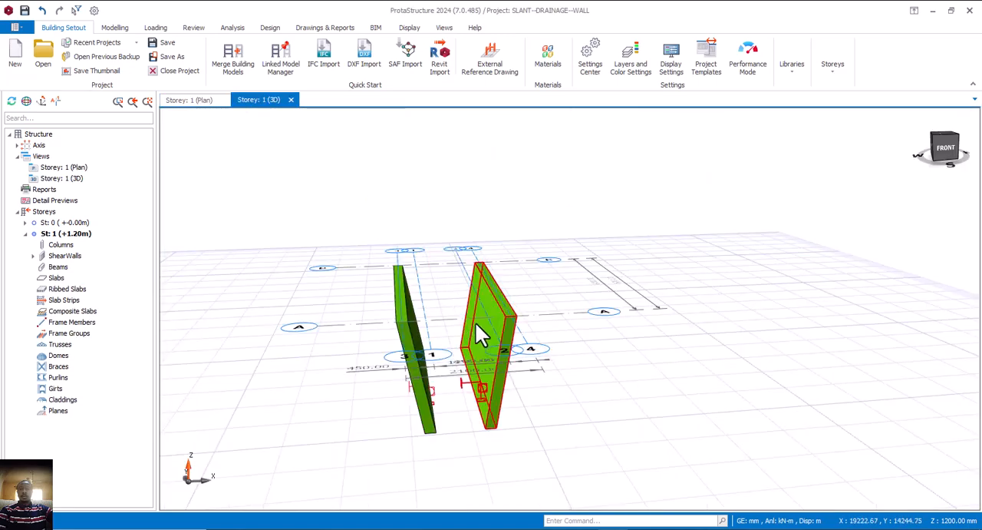
middle_click_drag(475, 322, 421, 328)
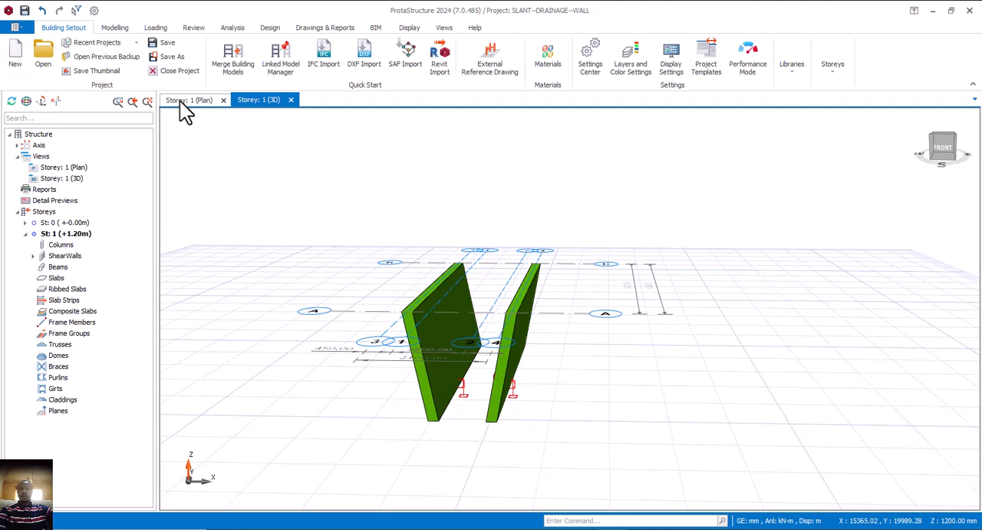
Switch to the Storey 0 plan, start the Slab command and generate the load combinations with the Loading Generator, accepting them
left_click(182, 101)
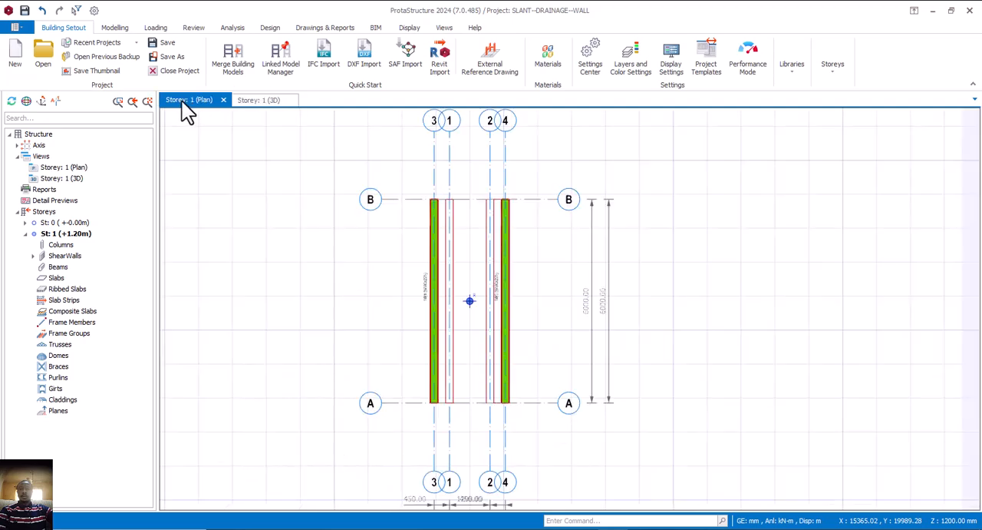
left_click(66, 224)
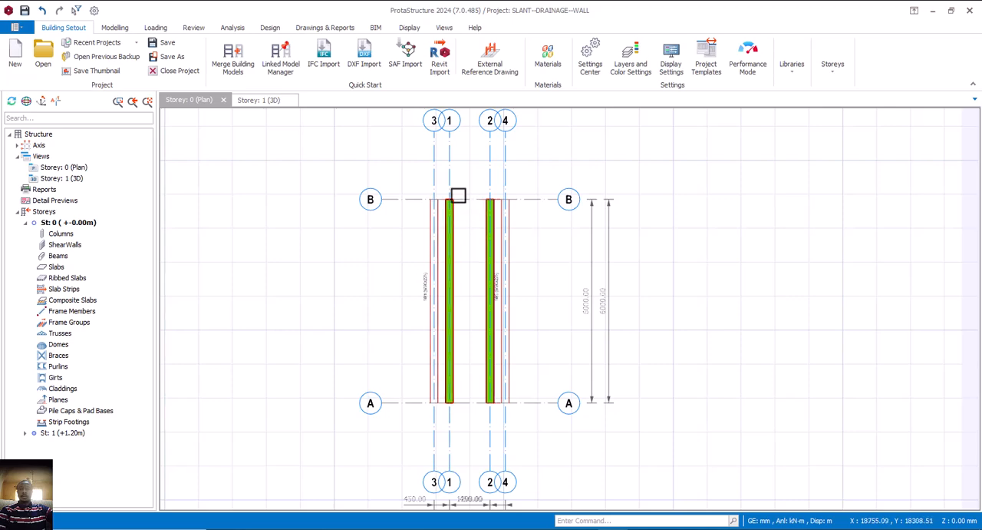
left_click(115, 28)
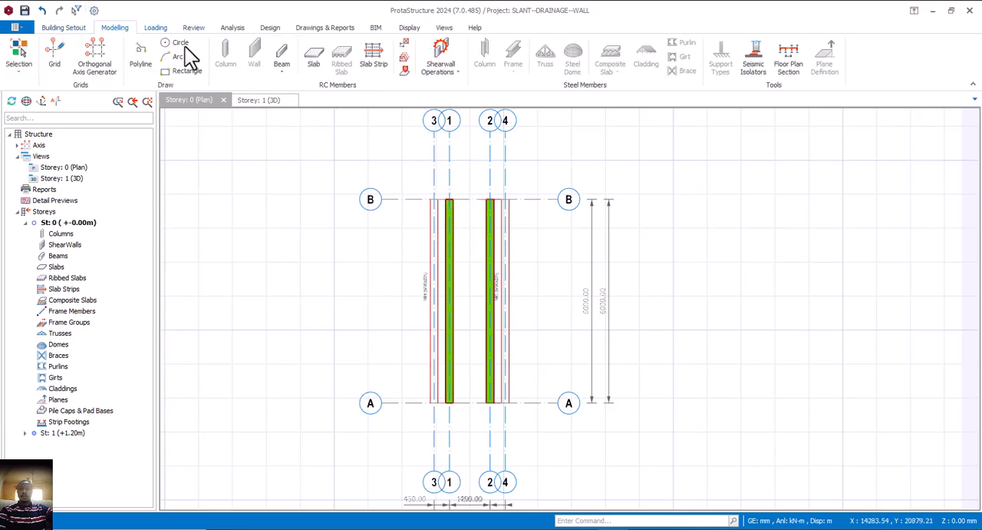
left_click(313, 62)
left_click(535, 314)
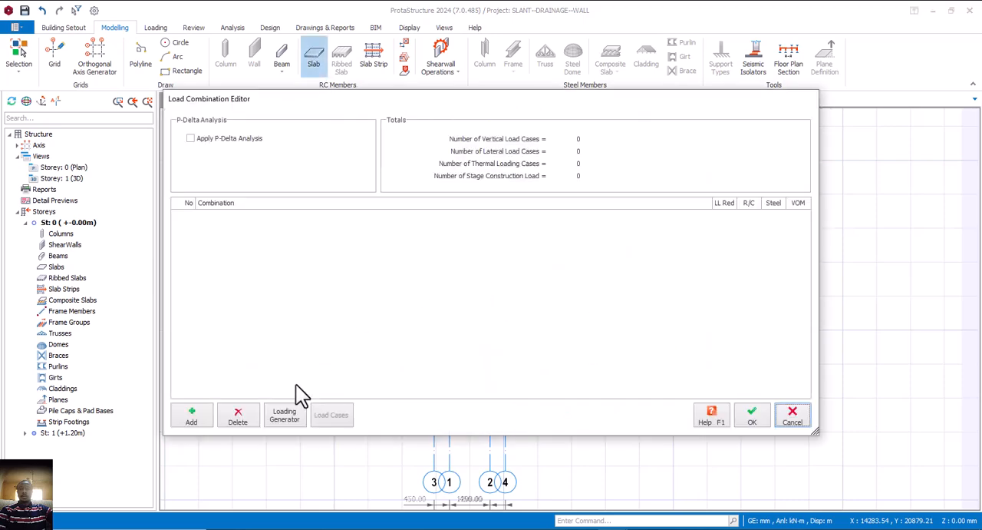
left_click(285, 415)
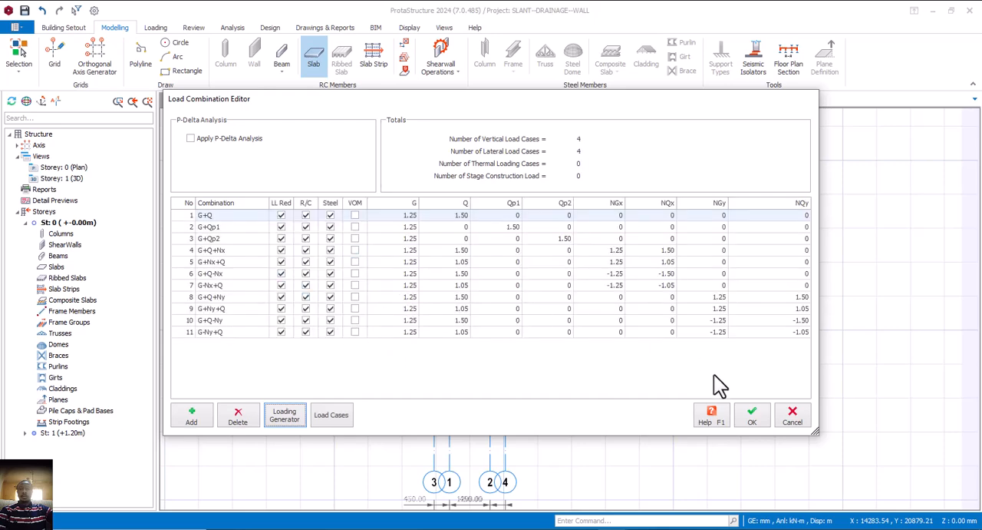
left_click(752, 418)
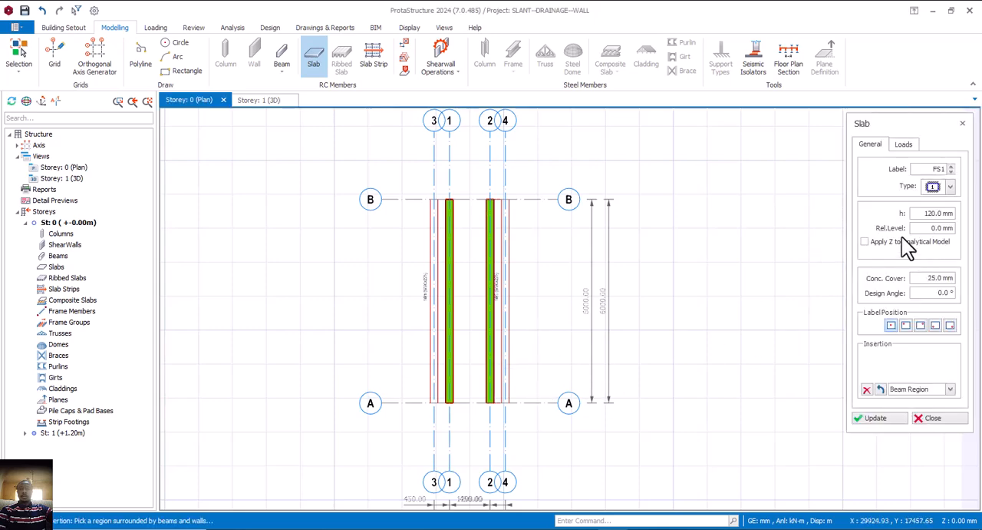
Set the new slab's thickness to 100 mm
left_click(935, 214)
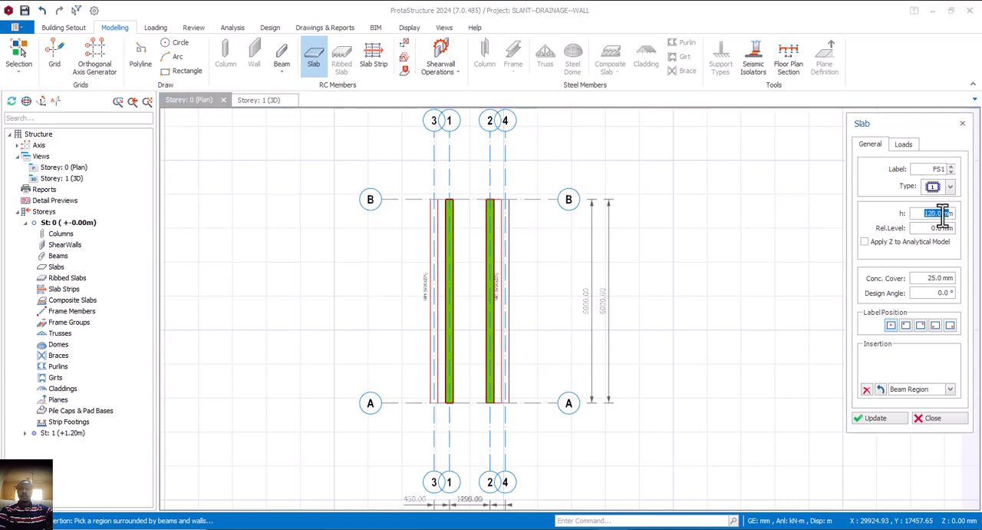
type("100")
left_click(903, 145)
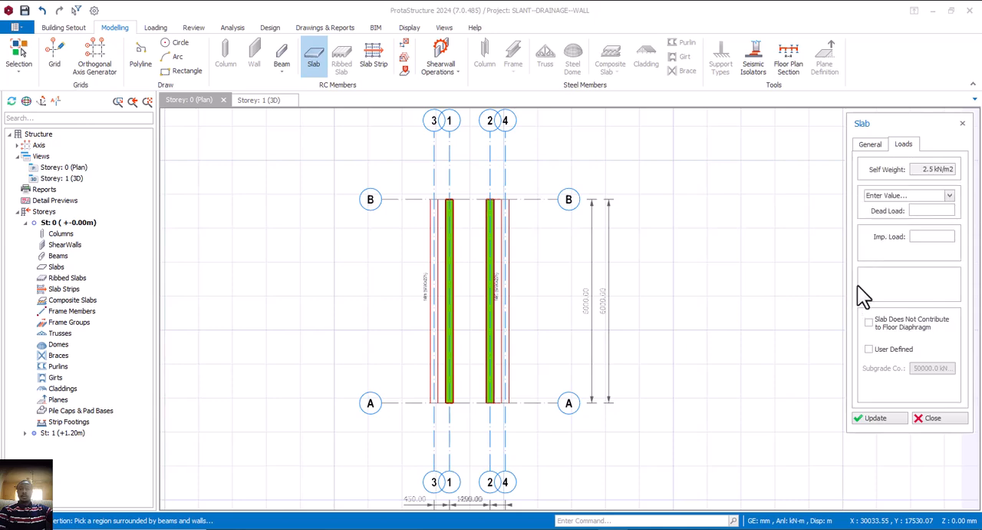
left_click(921, 214)
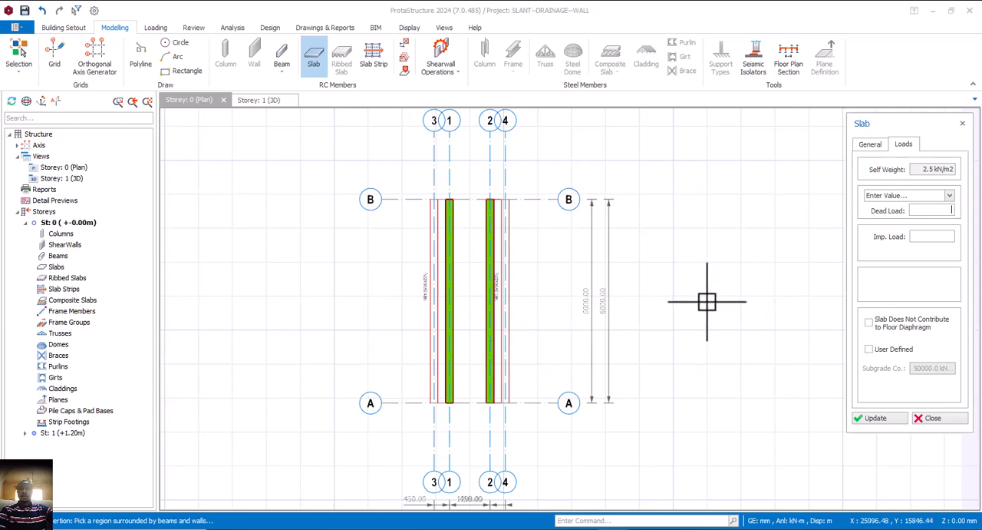
left_click(870, 144)
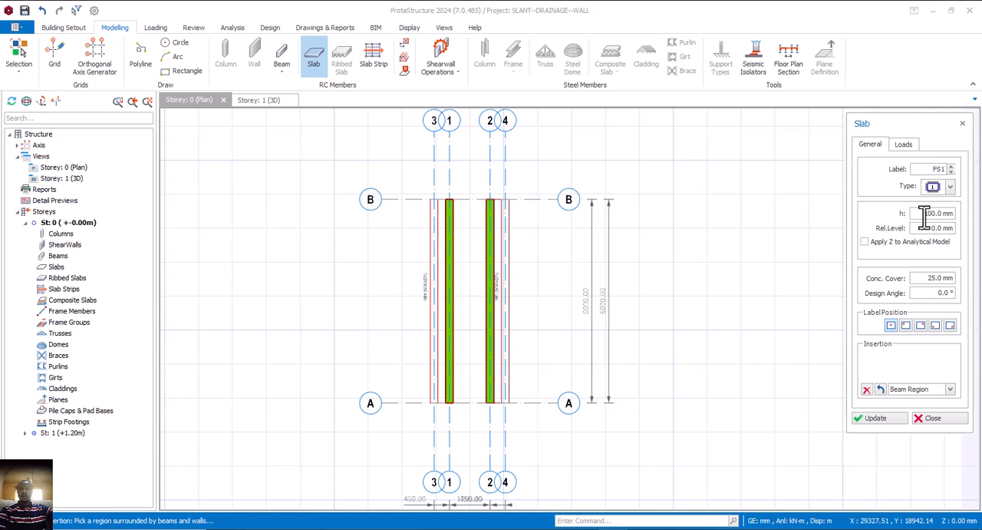
Give the slab a 1.2 kN/m2 dead load and 2.0 kN/m2 hospital-ward imposed load, and insert it between the wall bases on axes 1 and 2
left_click(904, 144)
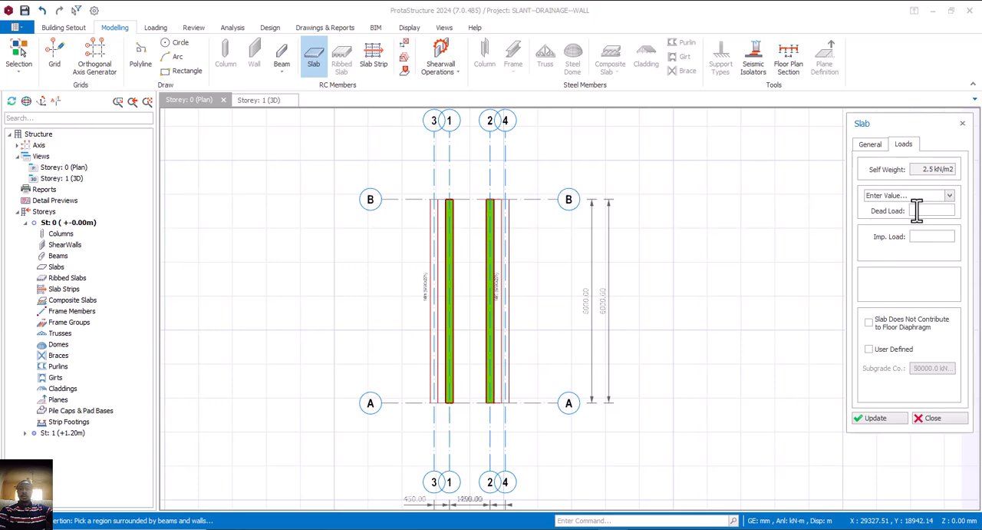
type("1.2 kN/m2")
left_click(926, 237)
left_click(930, 236)
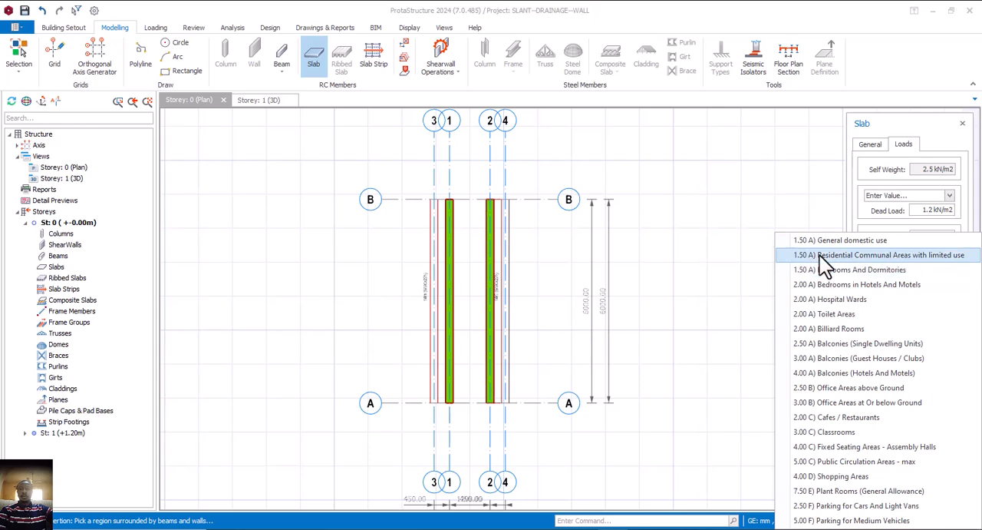
left_click(826, 299)
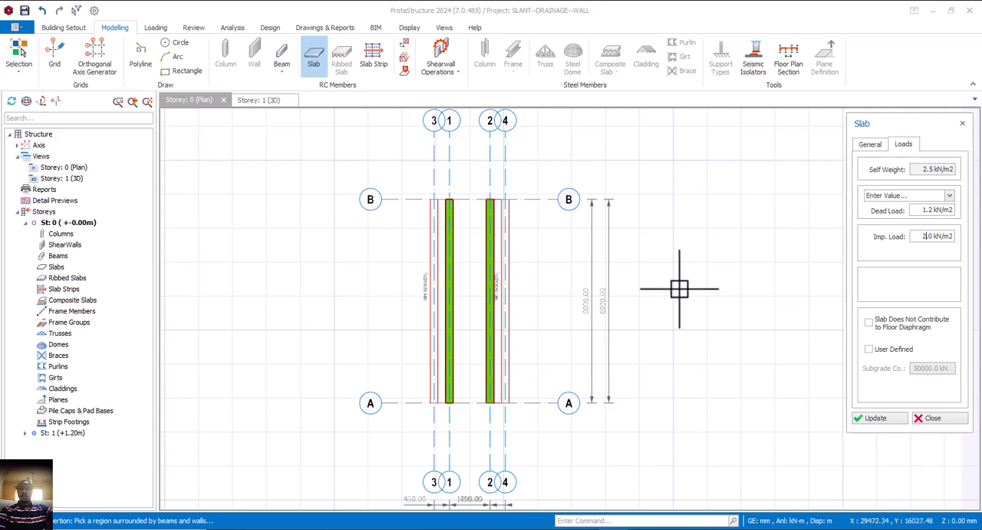
left_click(468, 228)
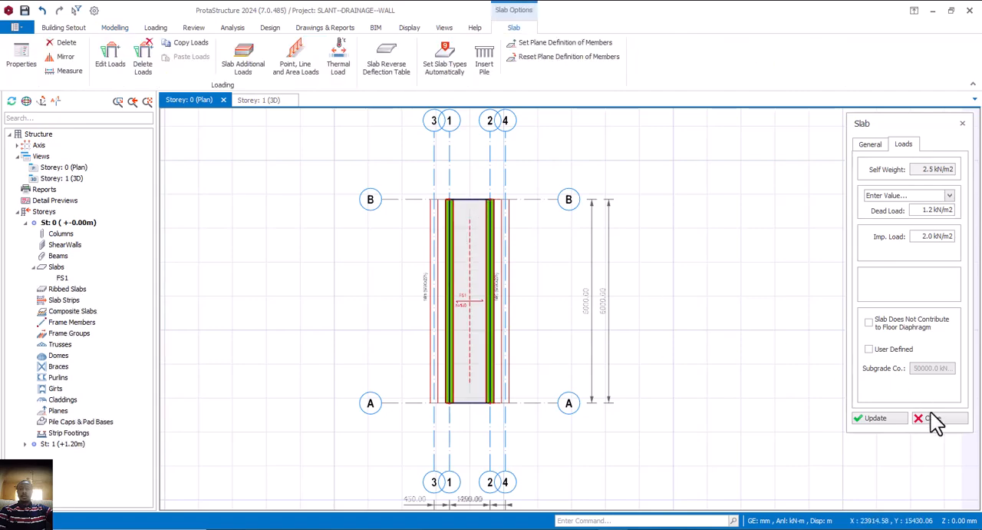
left_click(933, 418)
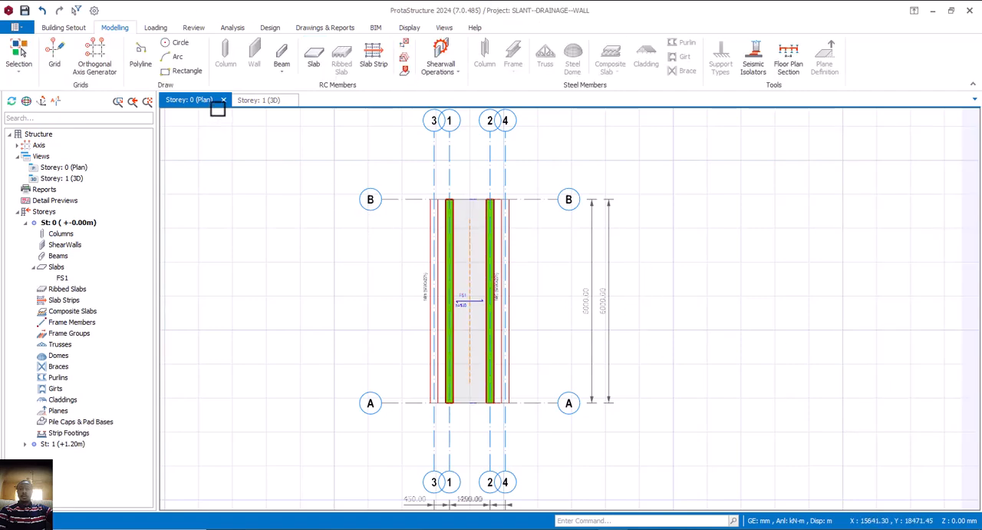
Examine the base slab and both slanted walls in the Storey 1 3D view, selecting each wall in turn
left_click(240, 100)
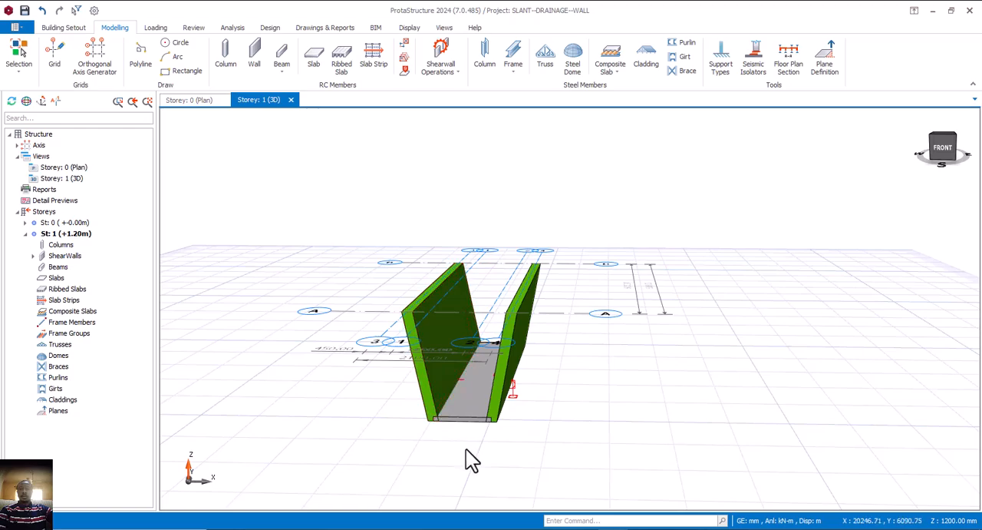
middle_click_drag(466, 449, 483, 425)
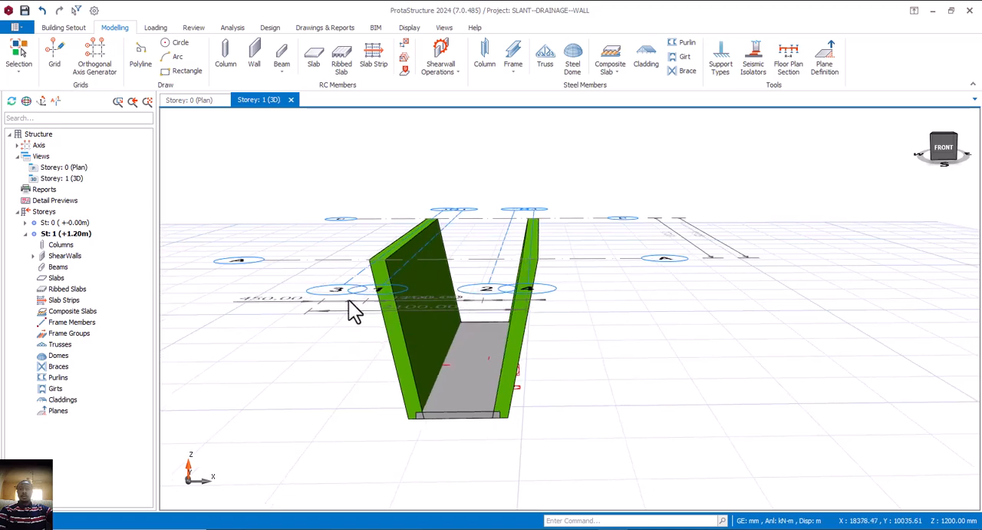
left_click(396, 336)
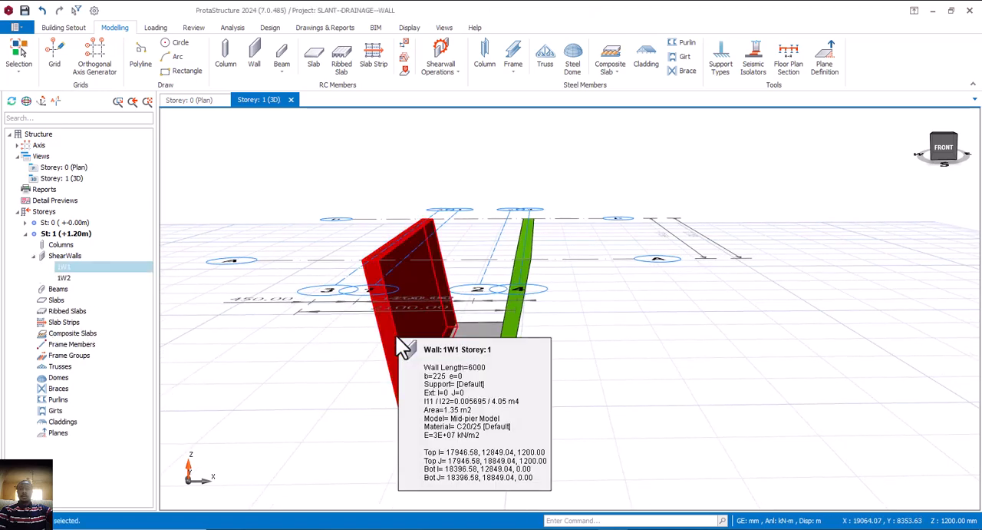
left_click(508, 326)
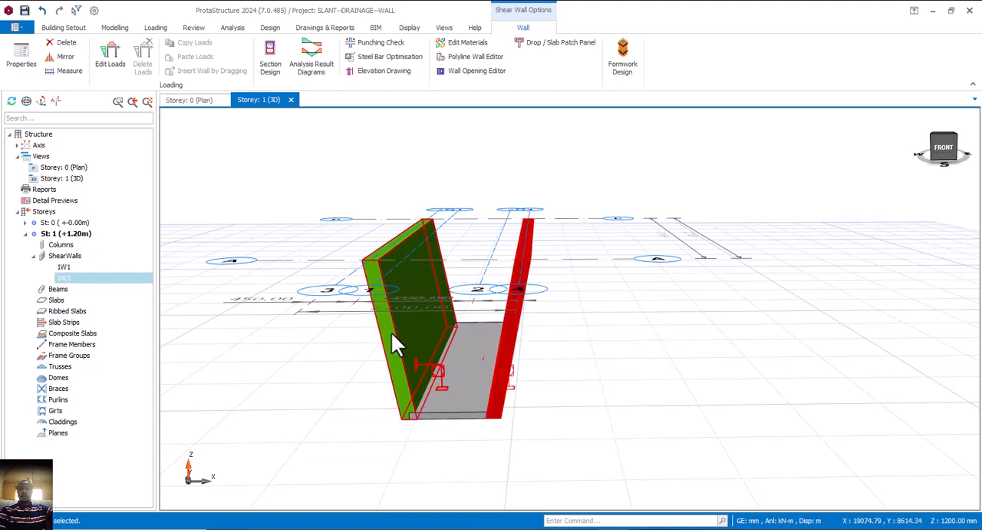
middle_click_drag(392, 337, 415, 337)
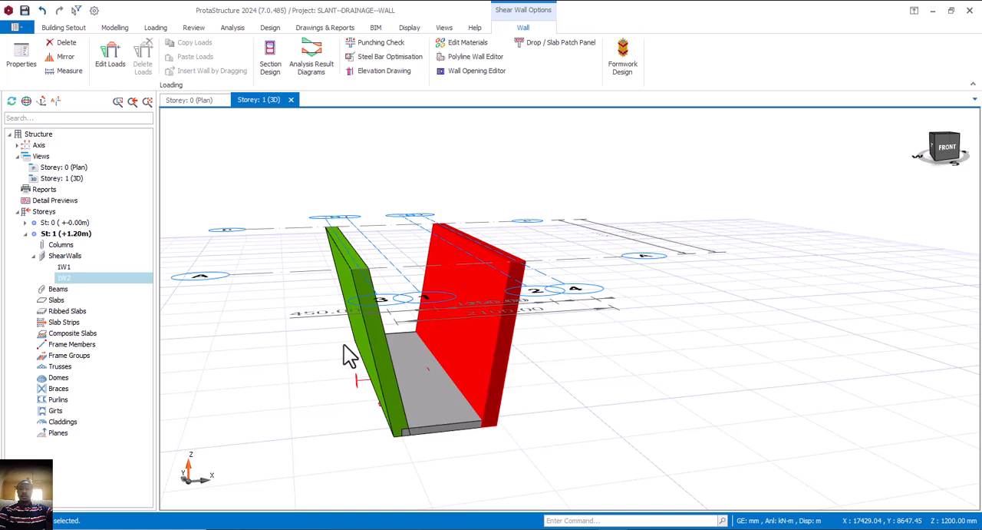
middle_click_drag(344, 344, 373, 343)
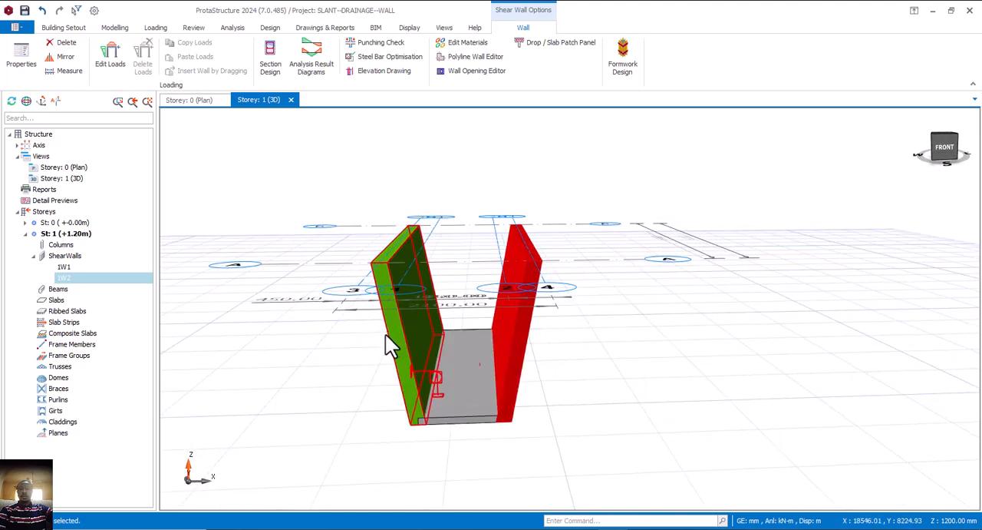
Set the analysis model of the slanted wall on axis 3 to Basement Wall (Meshed), update it and close its properties
mouse_move(386, 338)
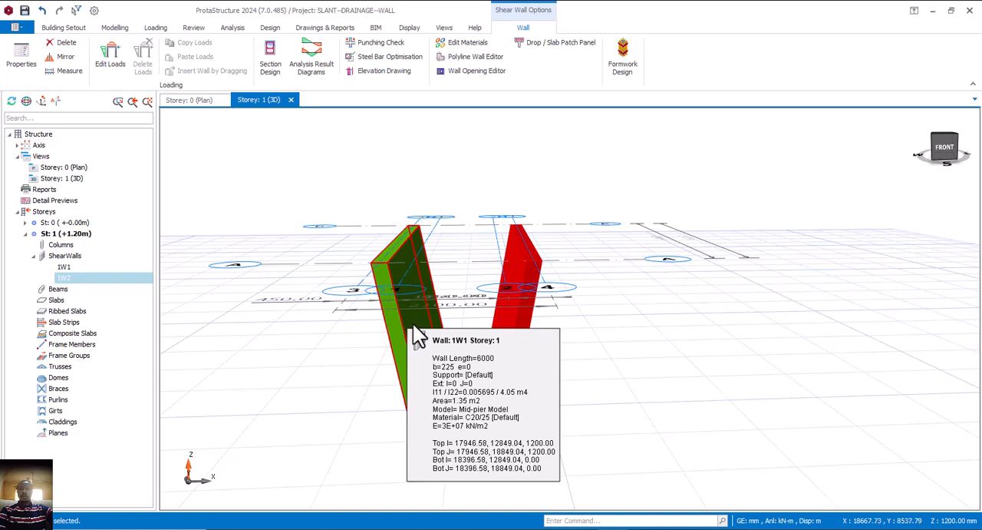
left_click(405, 327)
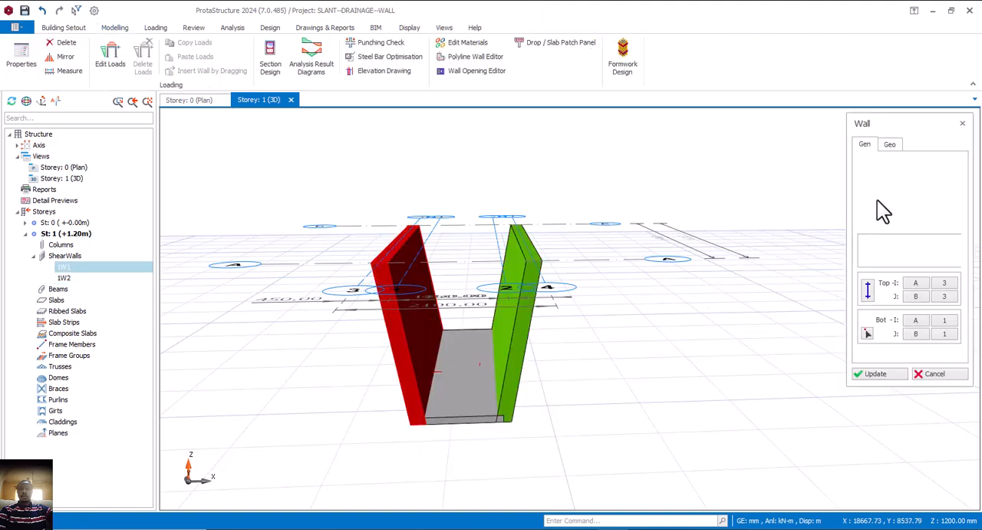
left_click(891, 145)
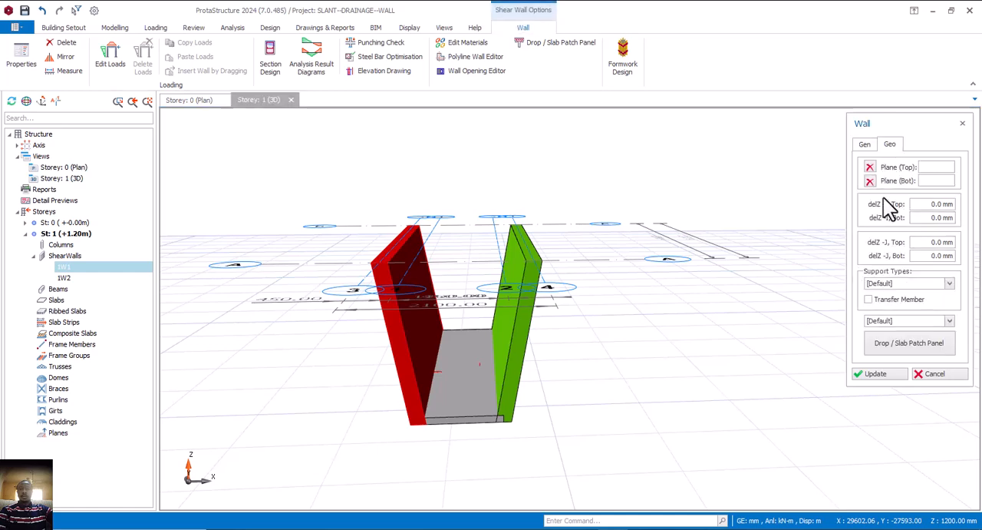
left_click(950, 321)
left_click(900, 363)
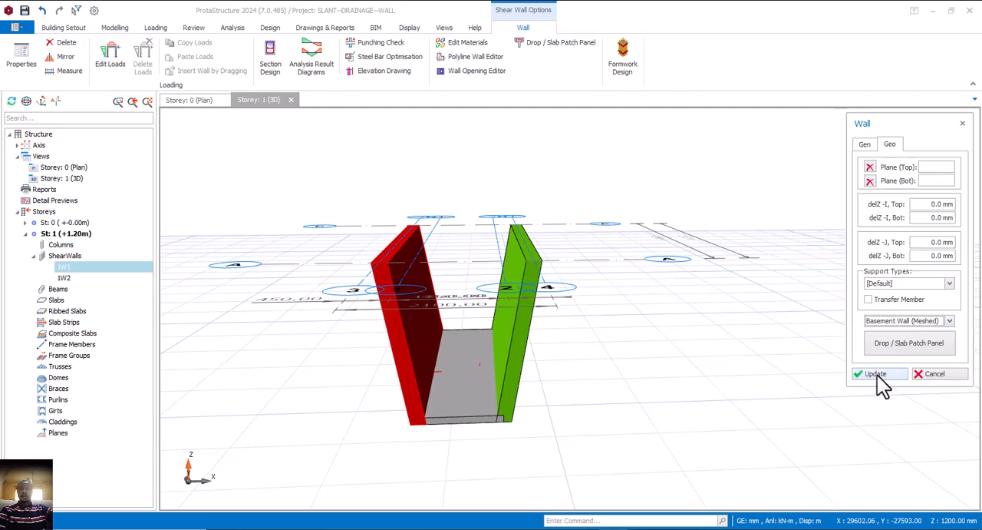
left_click(877, 374)
left_click(944, 374)
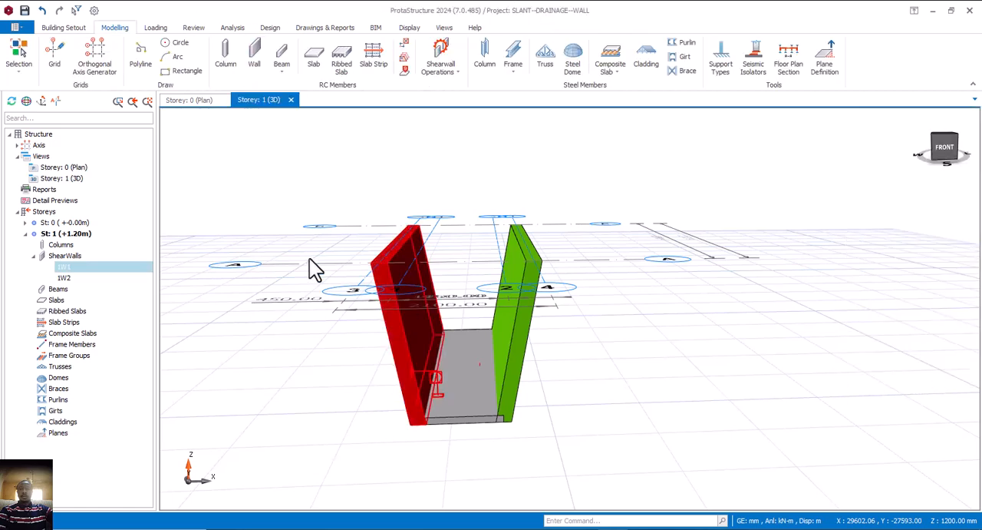
Change the slanted wall on axis 4 to the Basement Wall (Meshed) model, apply the update and close its properties
left_click(513, 333)
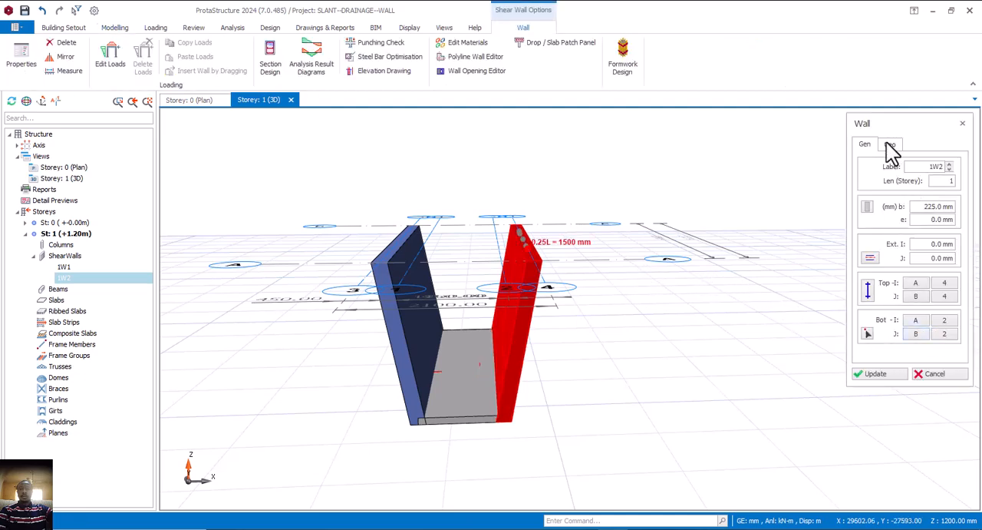
left_click(890, 145)
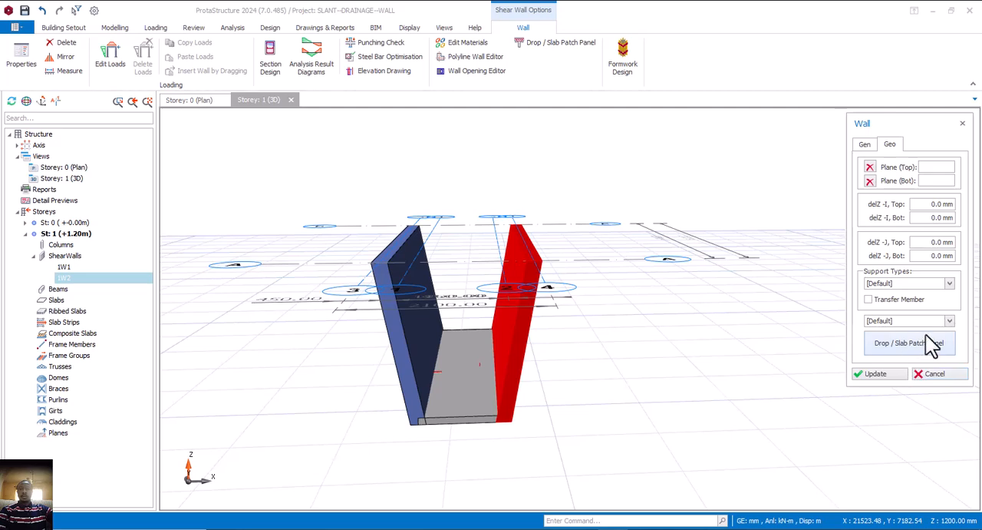
left_click(949, 321)
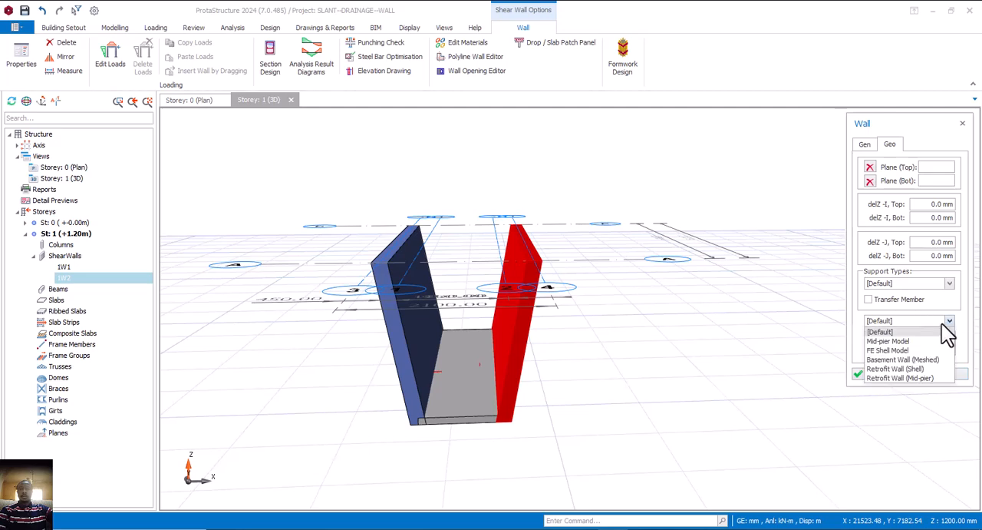
left_click(916, 360)
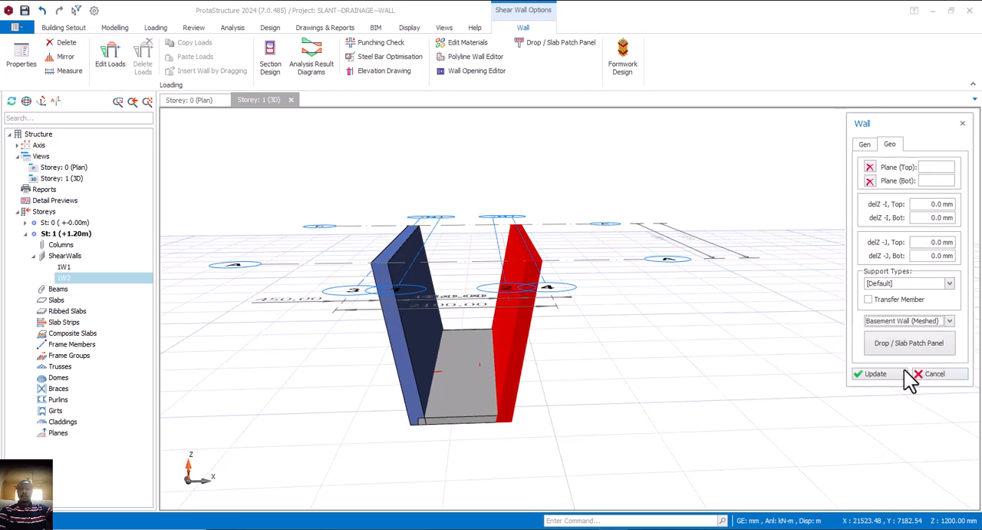
left_click(881, 376)
left_click(930, 373)
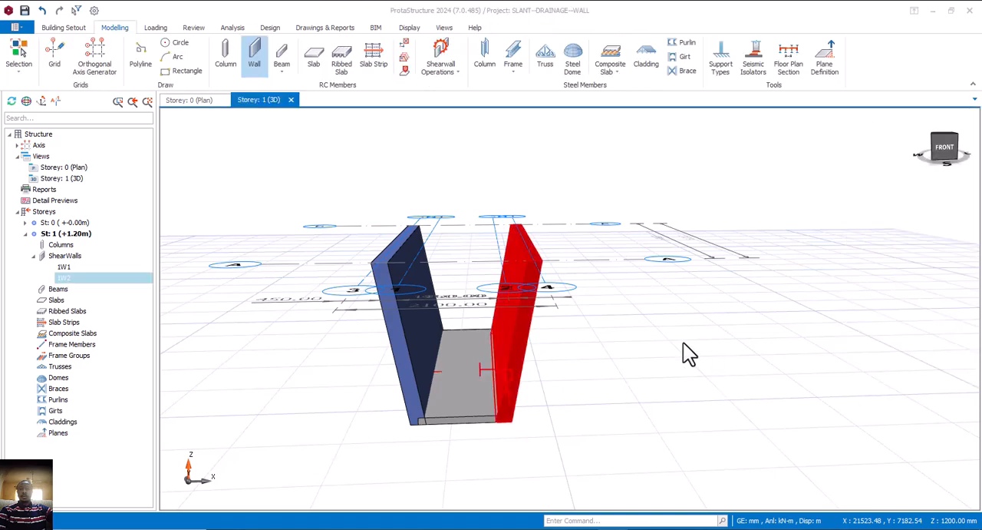
Inspect the drainage channel with its two basement walls and base slab from several angles in 3D
middle_click_drag(572, 355, 624, 338)
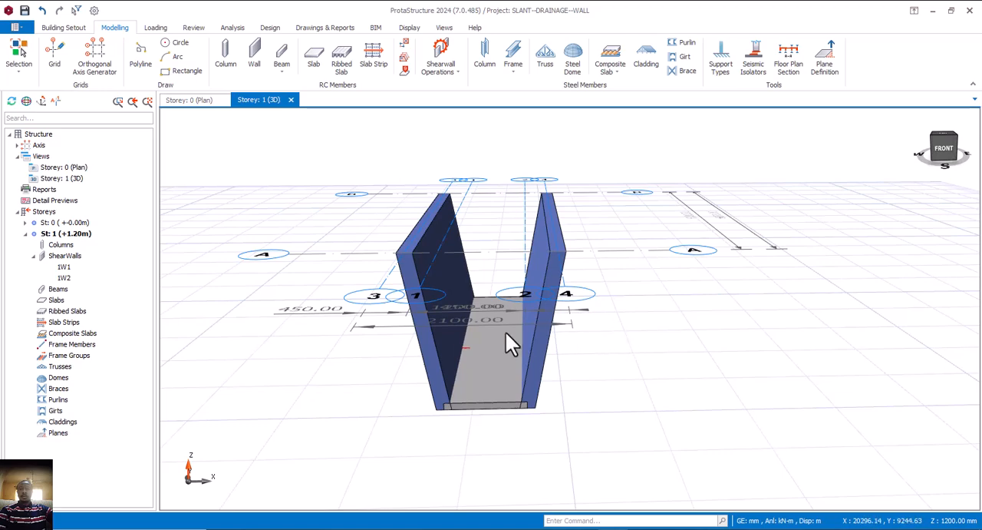
mouse_move(483, 330)
middle_mouse_down()
mouse_move(466, 336)
mouse_move(407, 322)
mouse_move(417, 303)
mouse_move(397, 290)
middle_mouse_up()
middle_click_drag(410, 322, 430, 310)
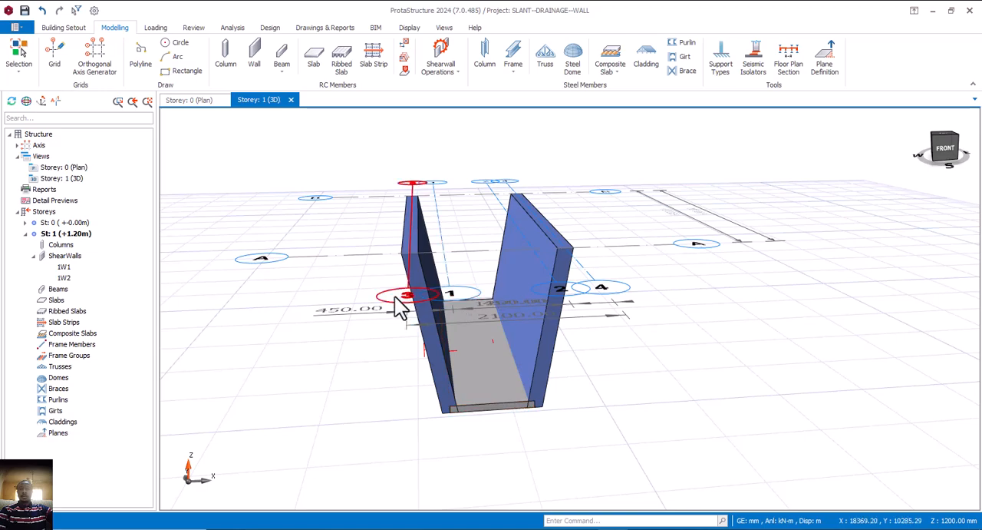
middle_click_drag(361, 288, 390, 296)
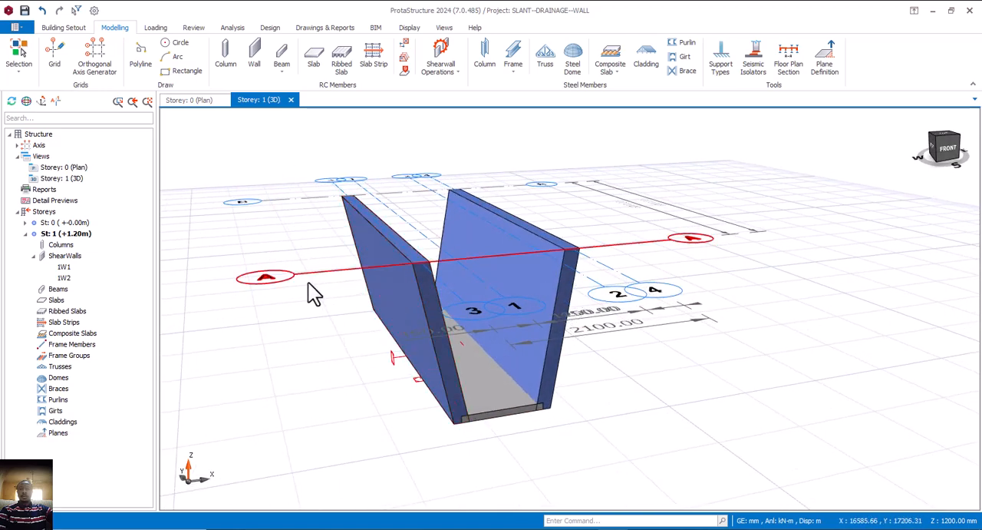
mouse_move(338, 256)
middle_mouse_down()
mouse_move(386, 287)
mouse_move(376, 287)
middle_mouse_up()
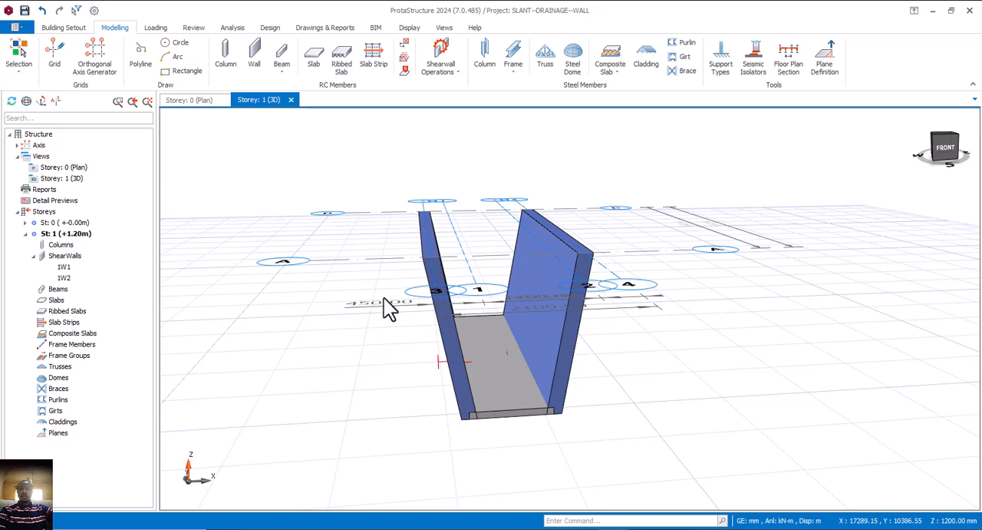
middle_click_drag(378, 293, 384, 291)
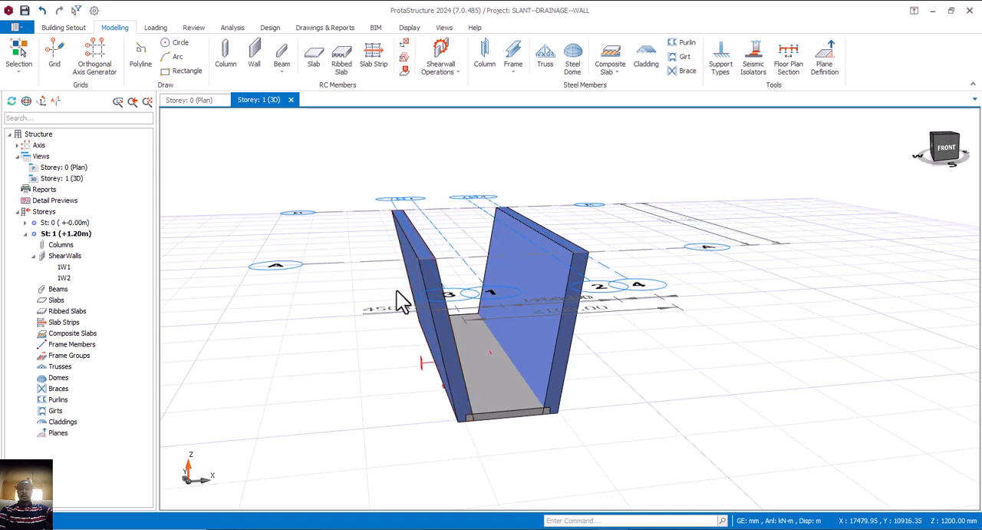
middle_click_drag(611, 315, 587, 312)
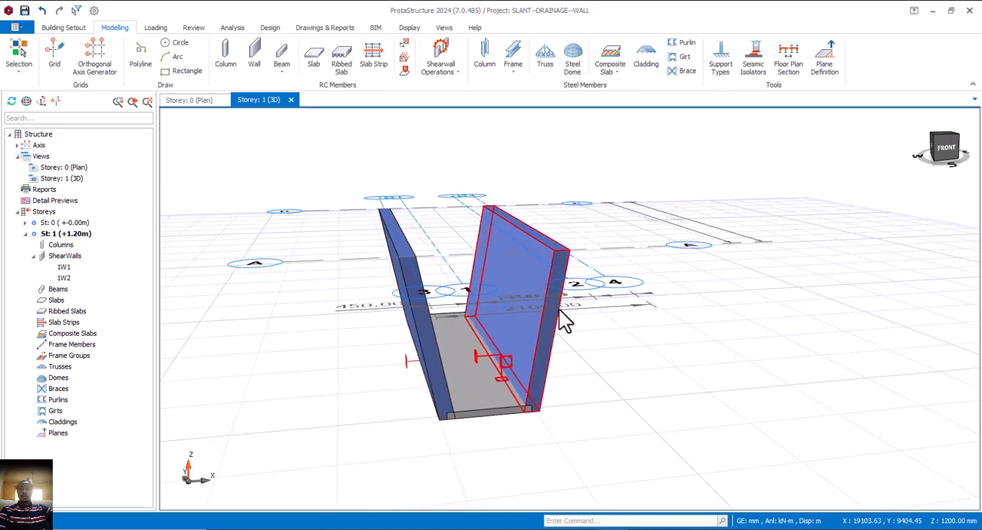
middle_click_drag(502, 316, 523, 318)
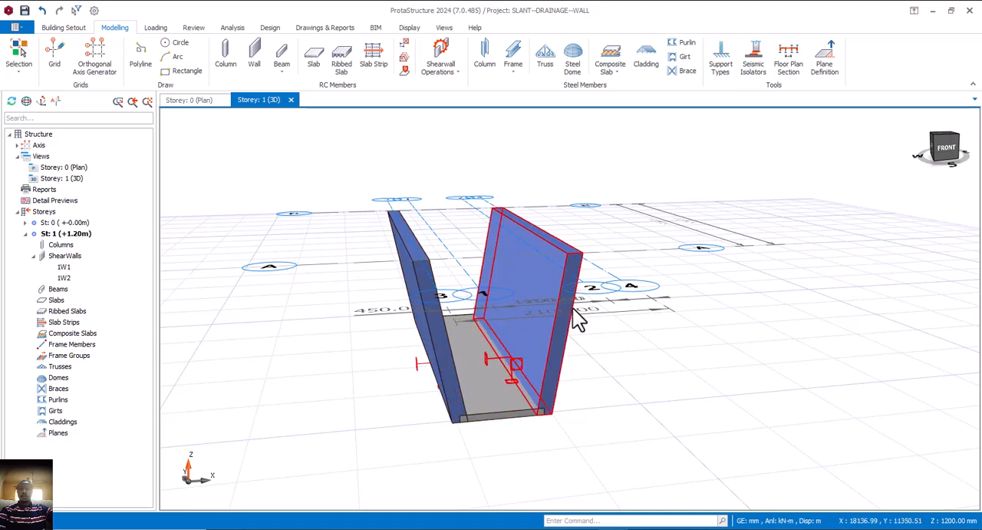
left_click(426, 290)
right_click(426, 291)
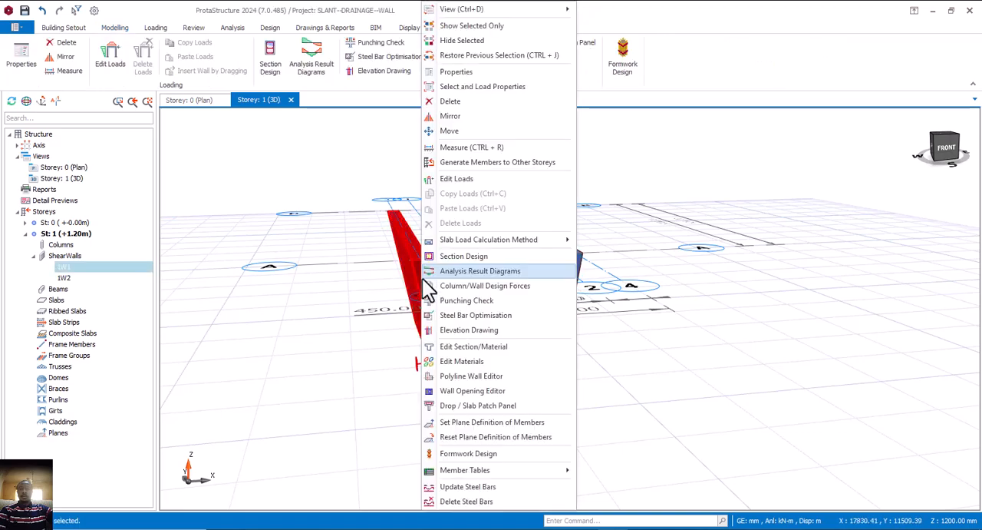
left_click(467, 182)
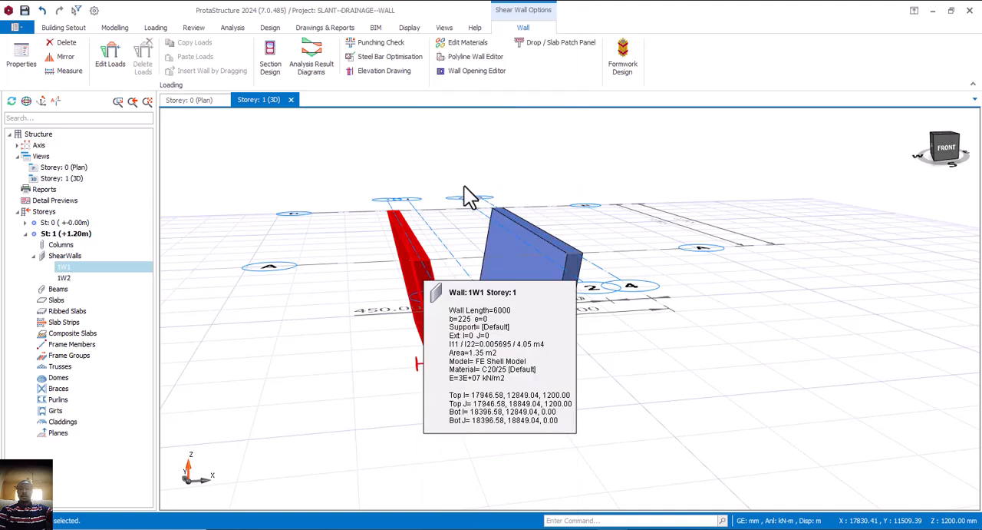
double_click(418, 271)
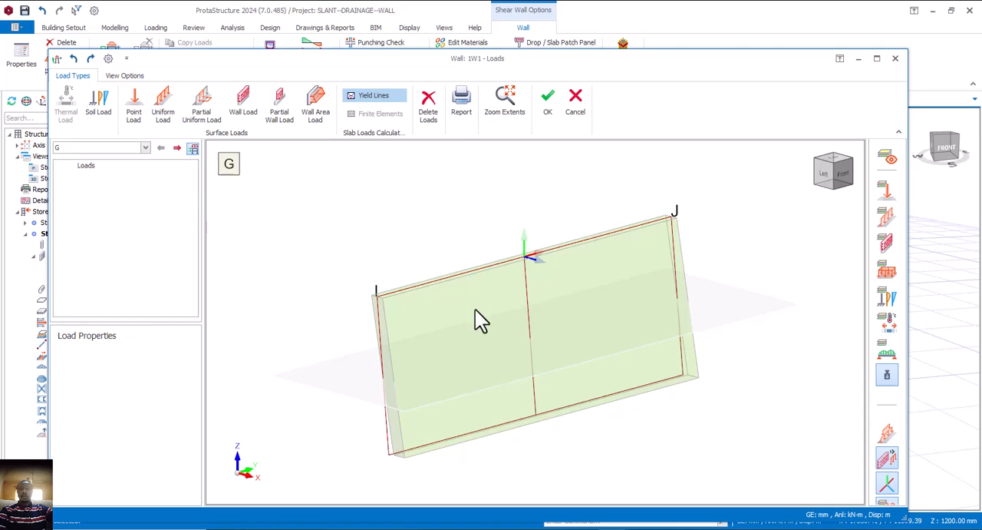
middle_click_drag(515, 310, 549, 340)
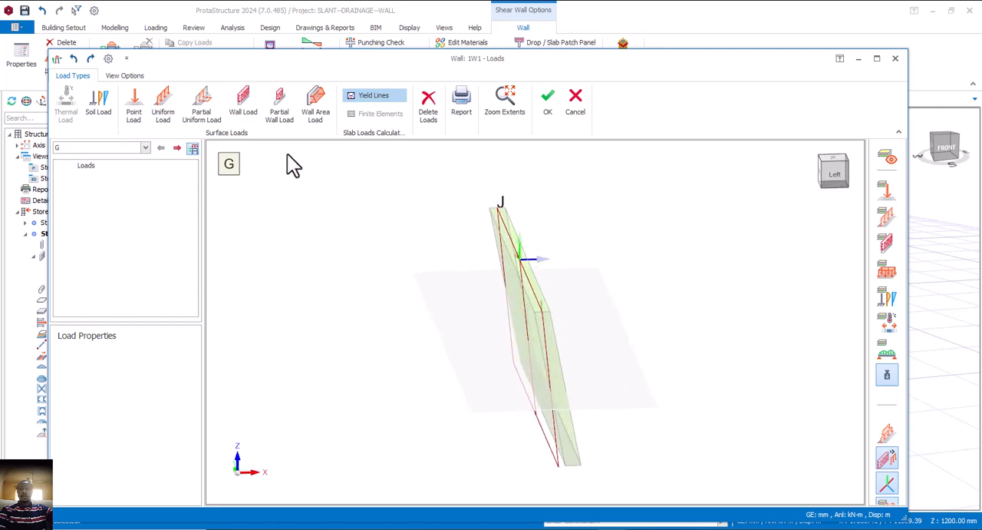
left_click(100, 107)
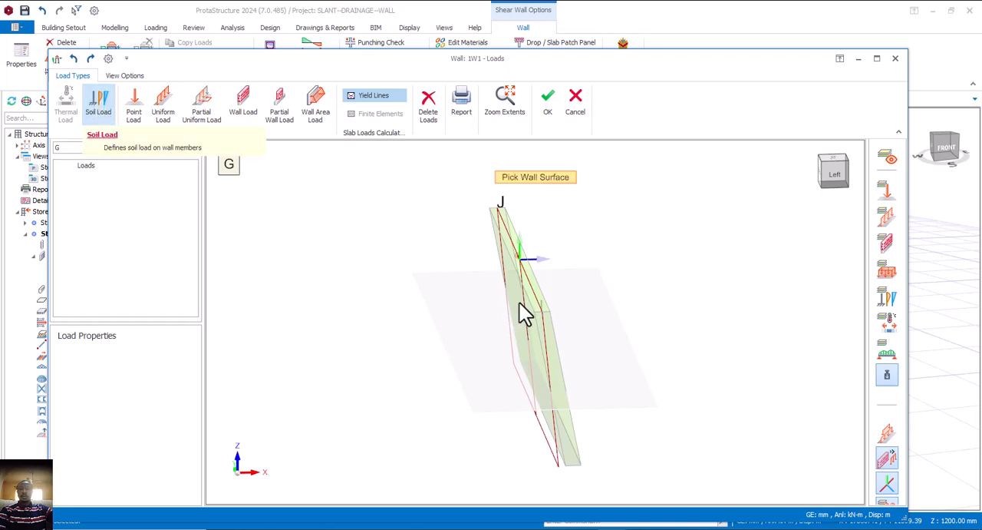
middle_click_drag(534, 313, 493, 275)
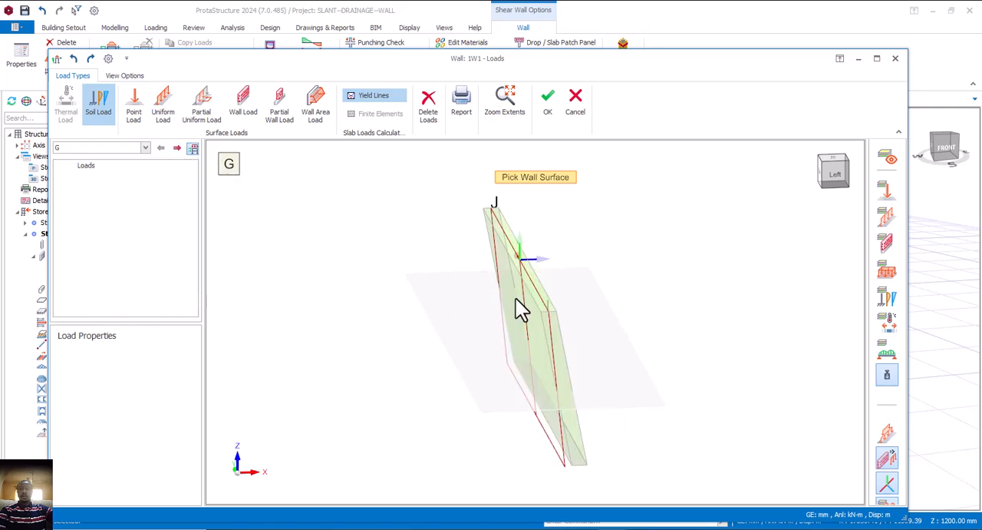
mouse_move(519, 307)
middle_mouse_down()
mouse_move(527, 309)
mouse_move(496, 309)
mouse_move(532, 302)
middle_mouse_up()
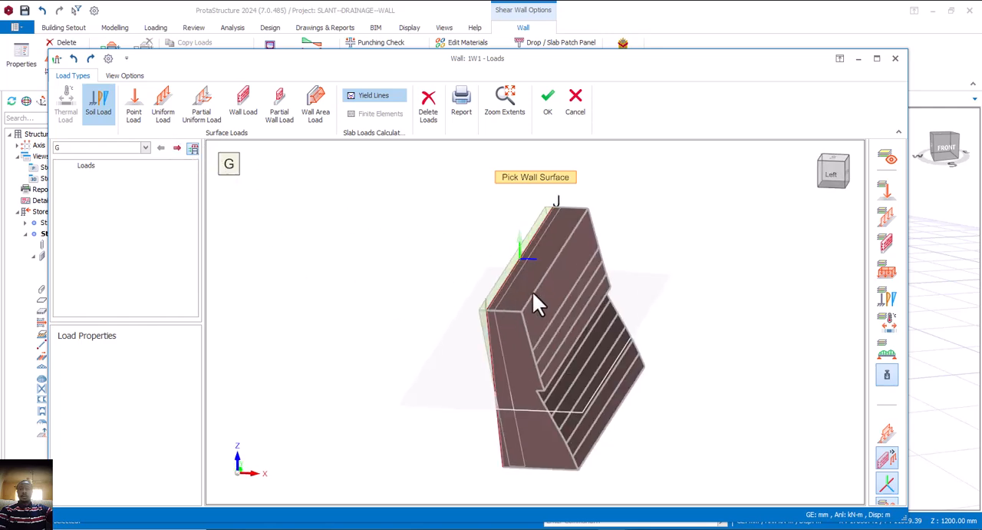
left_click(576, 115)
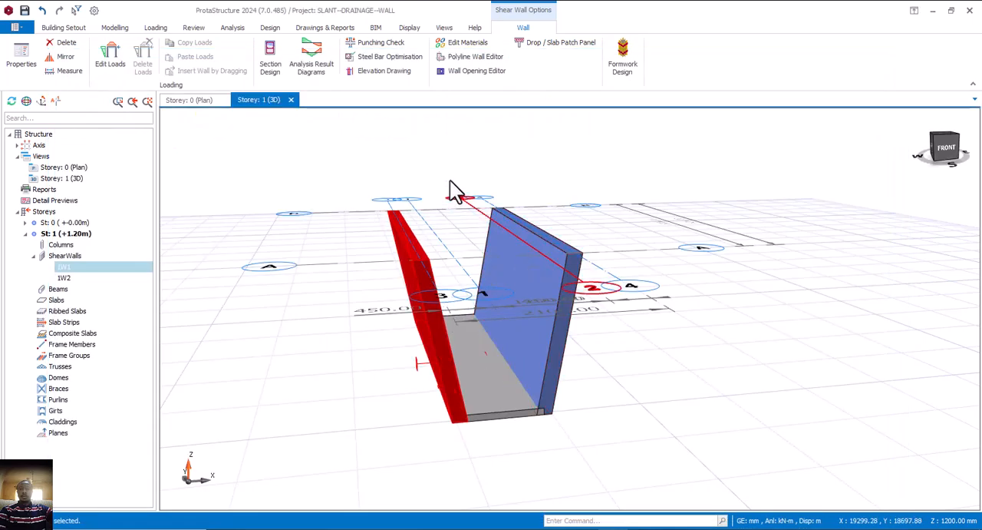
key("Escape")
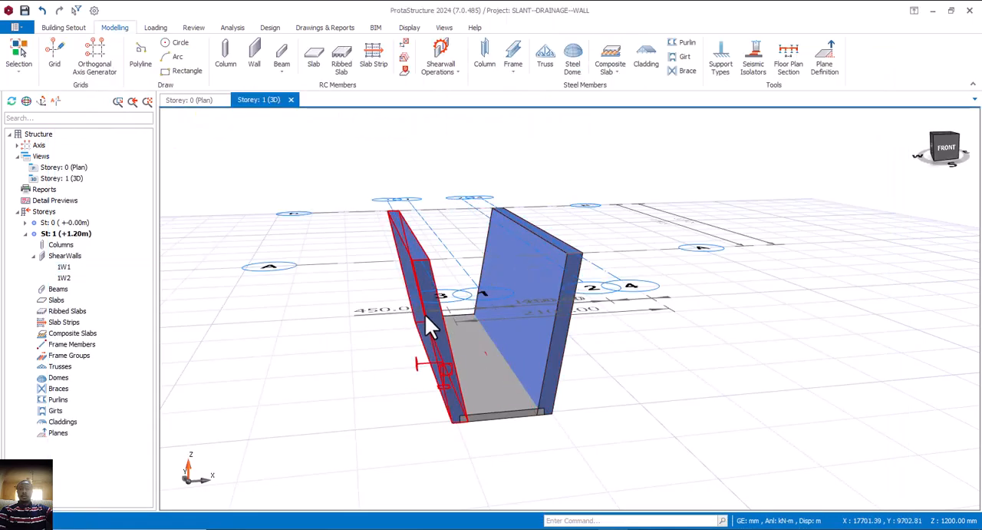
mouse_move(437, 315)
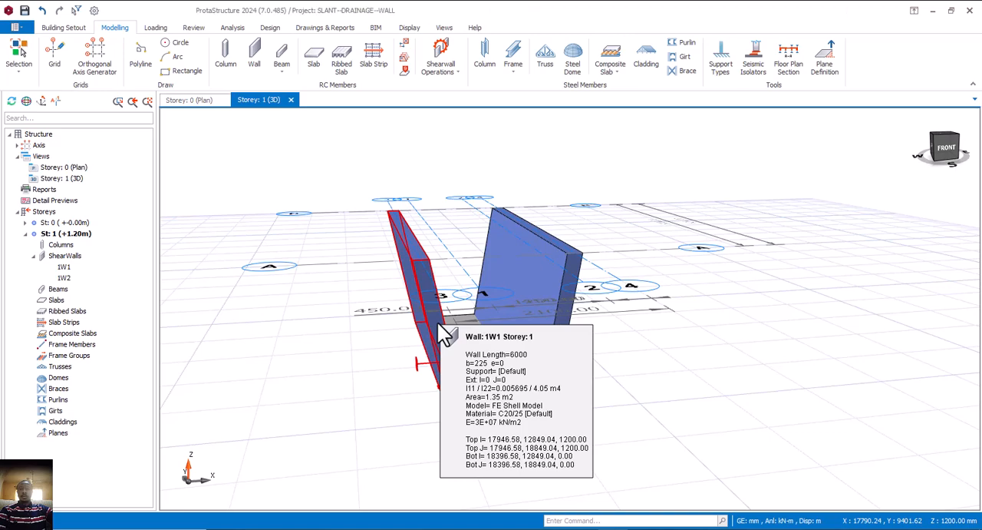
left_click(444, 334)
right_click(441, 326)
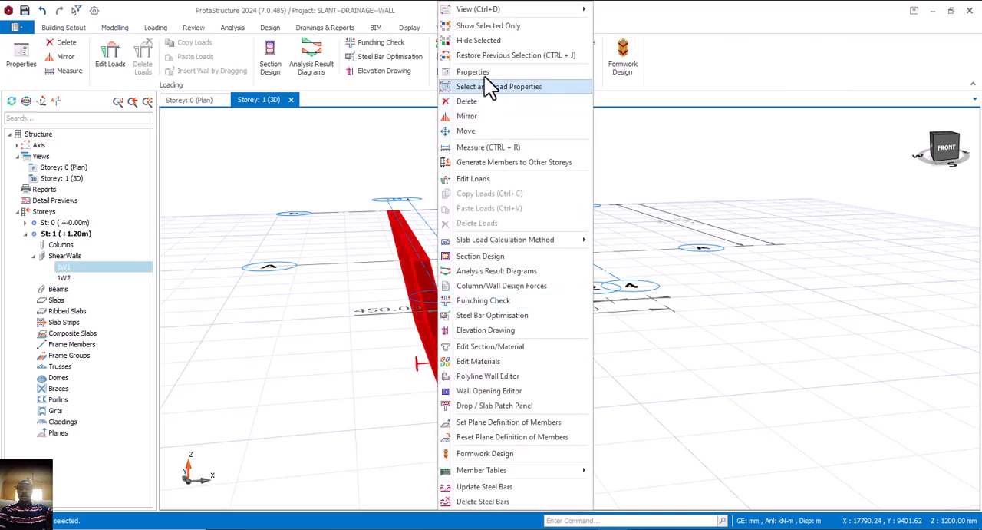
left_click(480, 180)
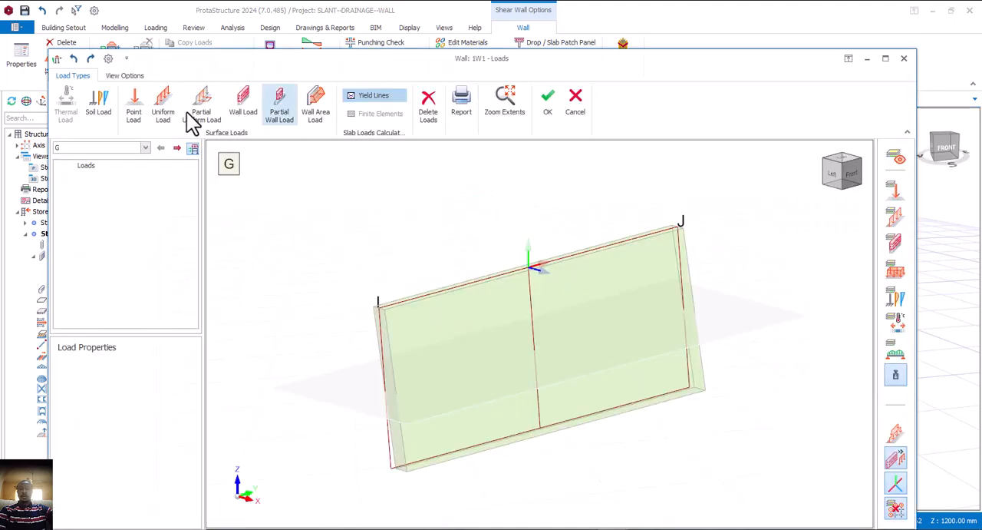
left_click(98, 106)
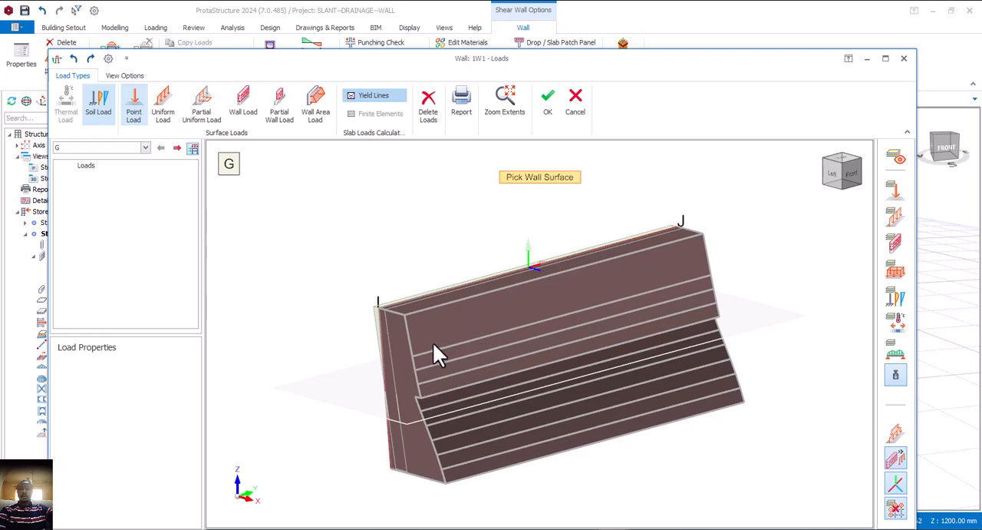
middle_click_drag(347, 348, 535, 365)
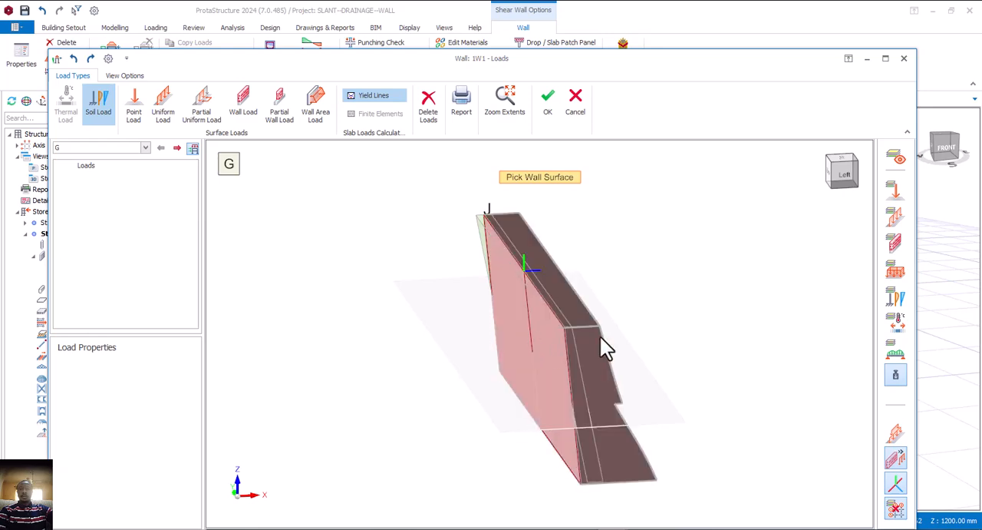
left_click(579, 112)
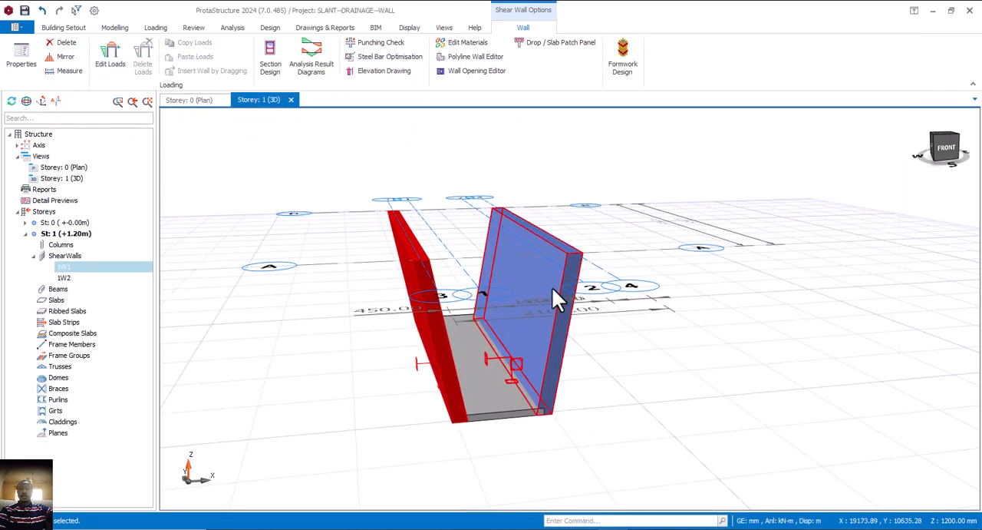
Open the loads of the slanted wall on axis 4 and start a soil load on its outer face
left_click(554, 290)
right_click(554, 290)
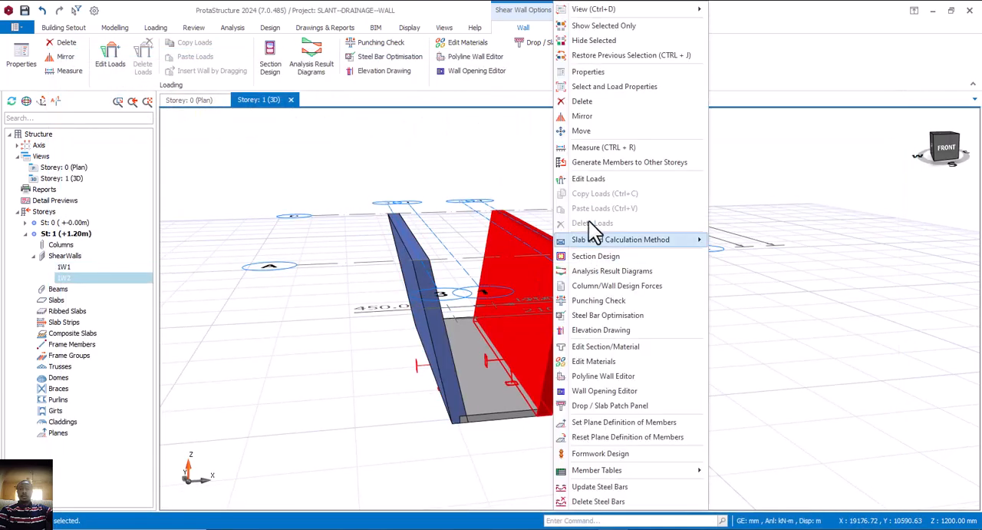
left_click(605, 178)
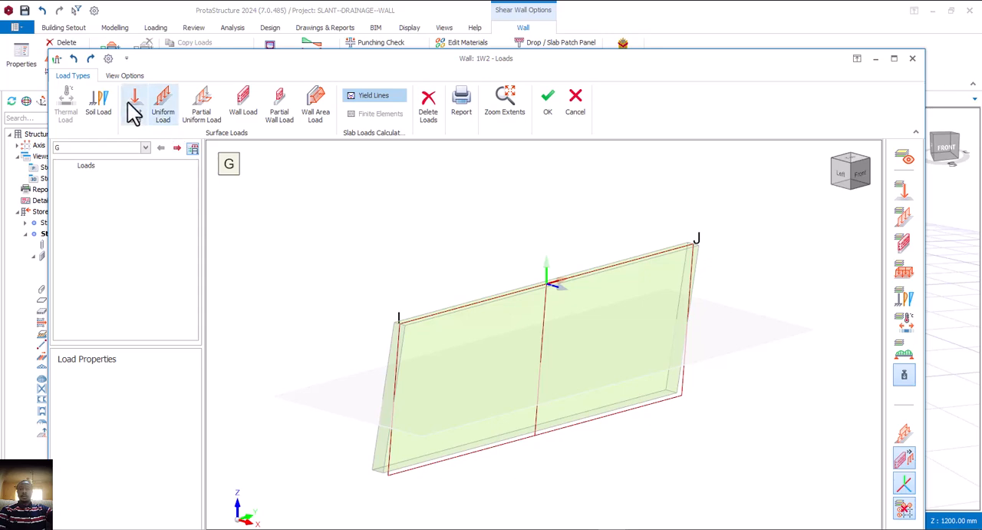
left_click(107, 115)
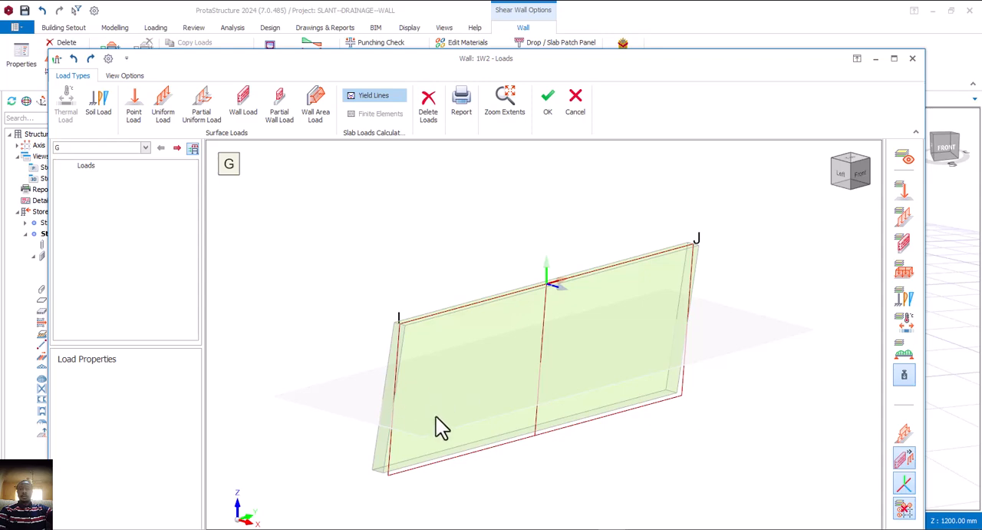
middle_click_drag(464, 422, 522, 404)
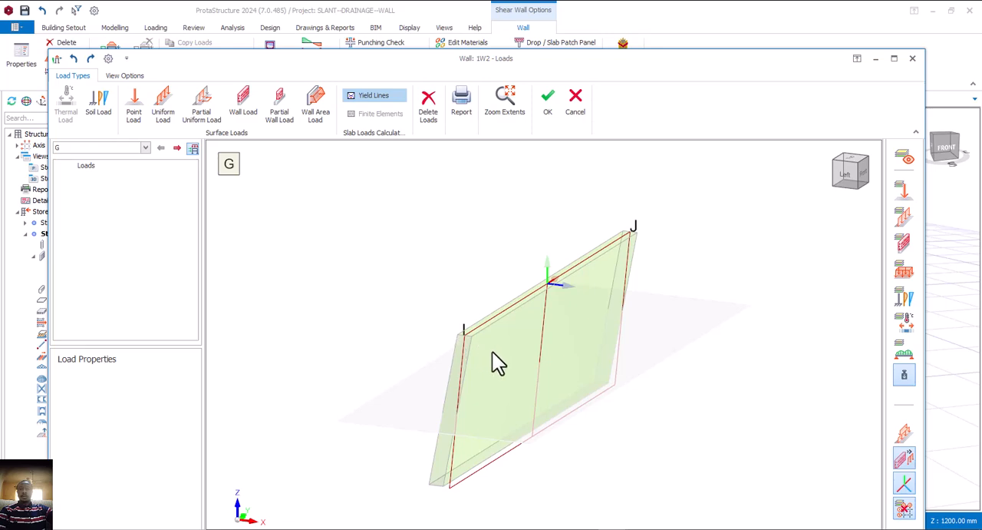
middle_click_drag(512, 372, 530, 357)
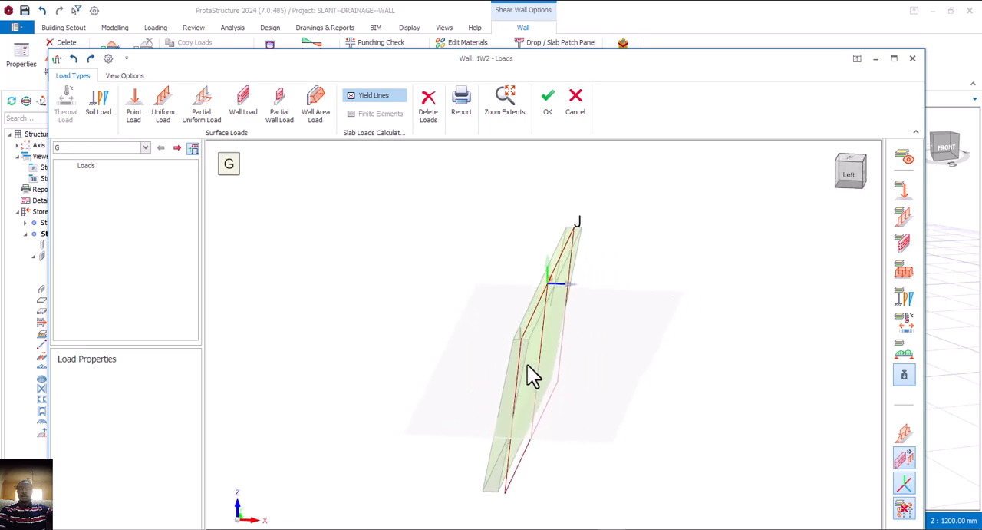
left_click(100, 107)
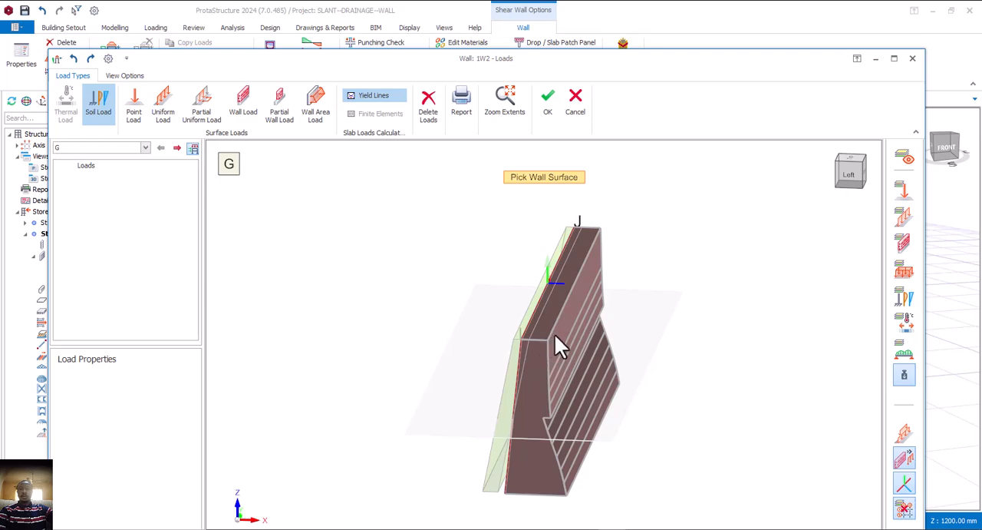
left_click(553, 345)
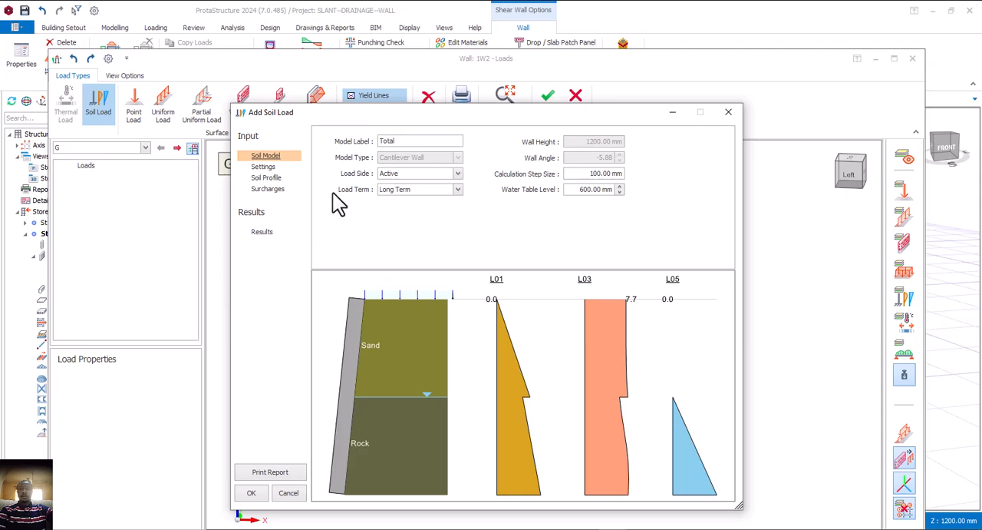
Review the soil load's load side and load term options, and its code settings
left_click(456, 174)
left_click(450, 184)
left_click(456, 191)
left_click(457, 192)
left_click(263, 167)
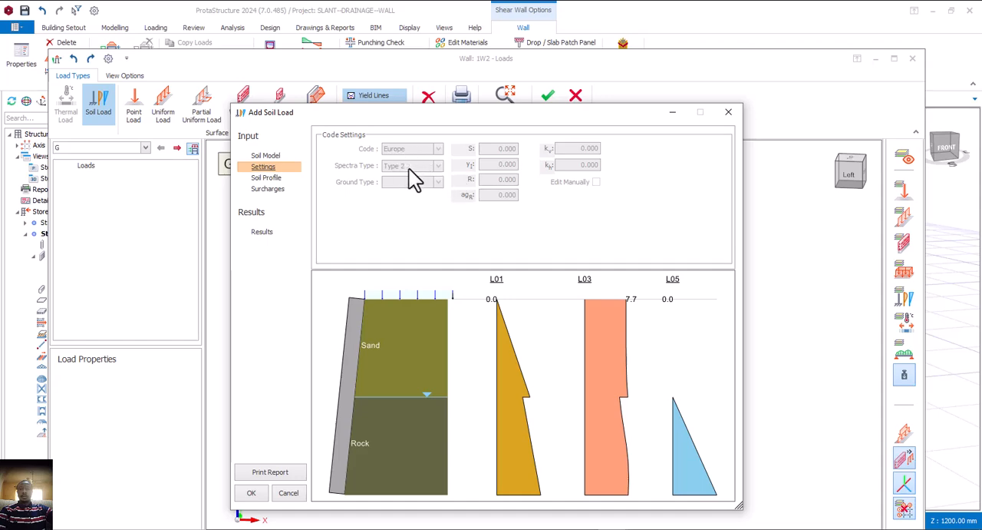
Remove the Rock layer from the soil profile and set the Sand layer's depth to 1200 mm
left_click(264, 179)
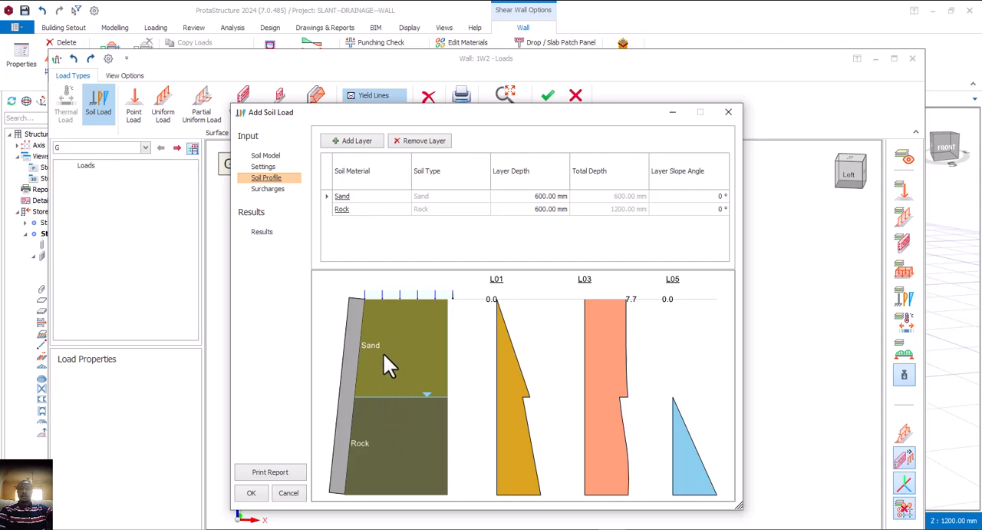
left_click(342, 210)
left_click(430, 141)
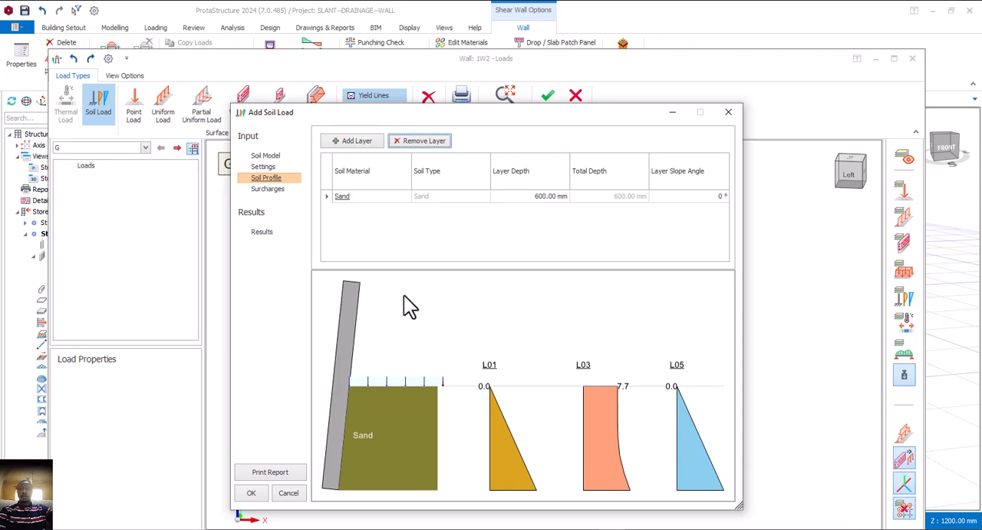
left_click(535, 197)
type("100")
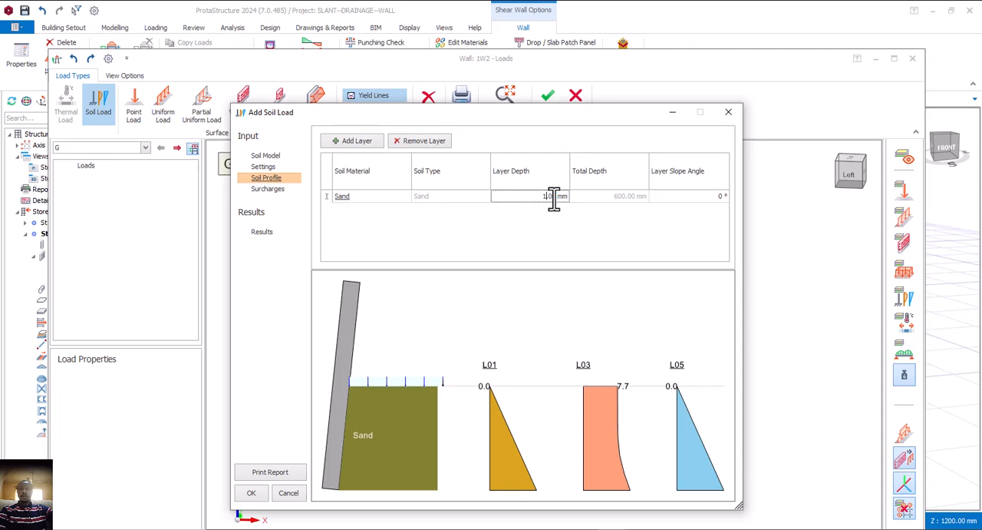
type("200.")
left_click(440, 195)
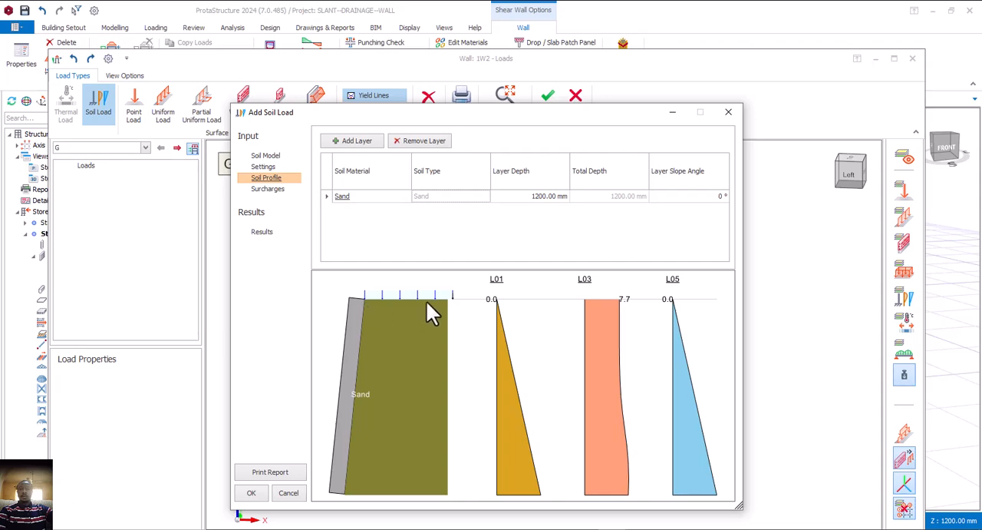
Remove the point load from the soil load's surcharges, leaving only the surface load
left_click(268, 189)
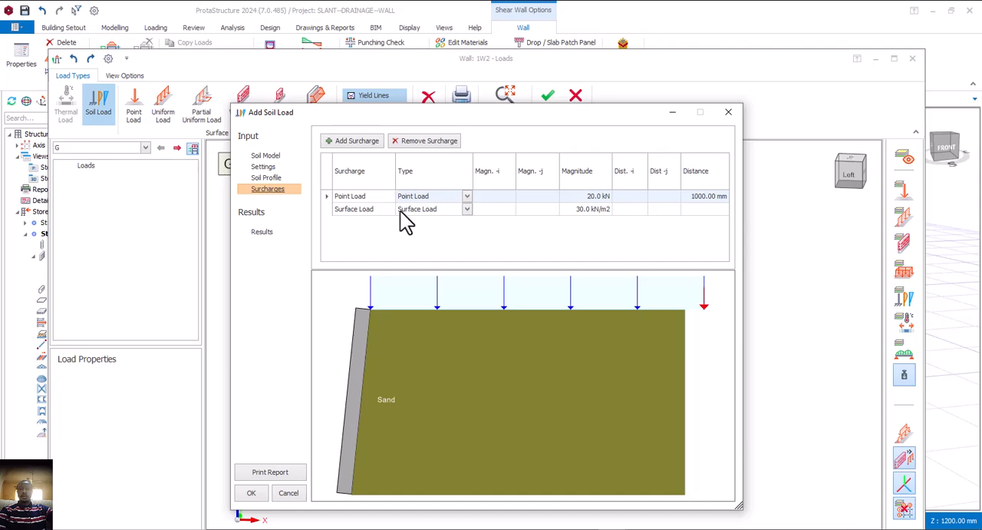
left_click(467, 197)
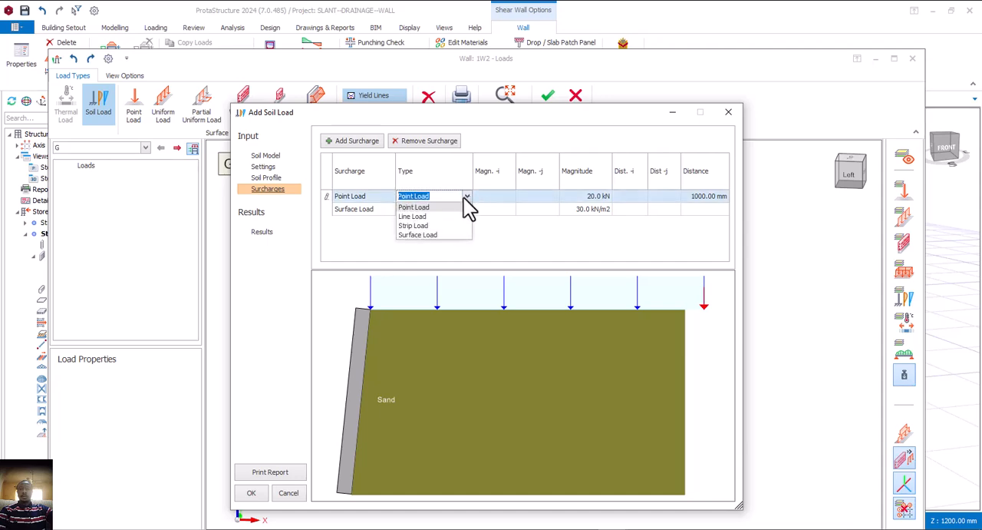
left_click(467, 196)
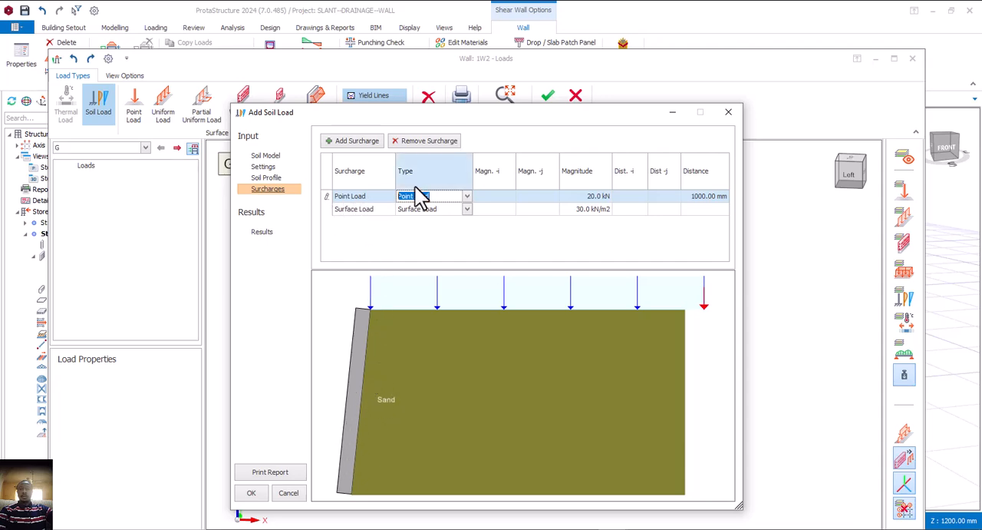
left_click(424, 151)
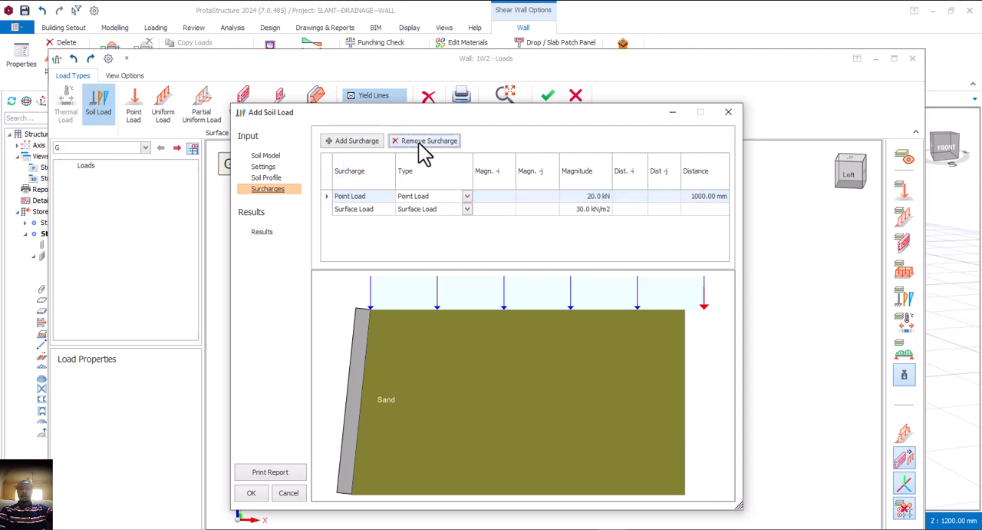
left_click(420, 144)
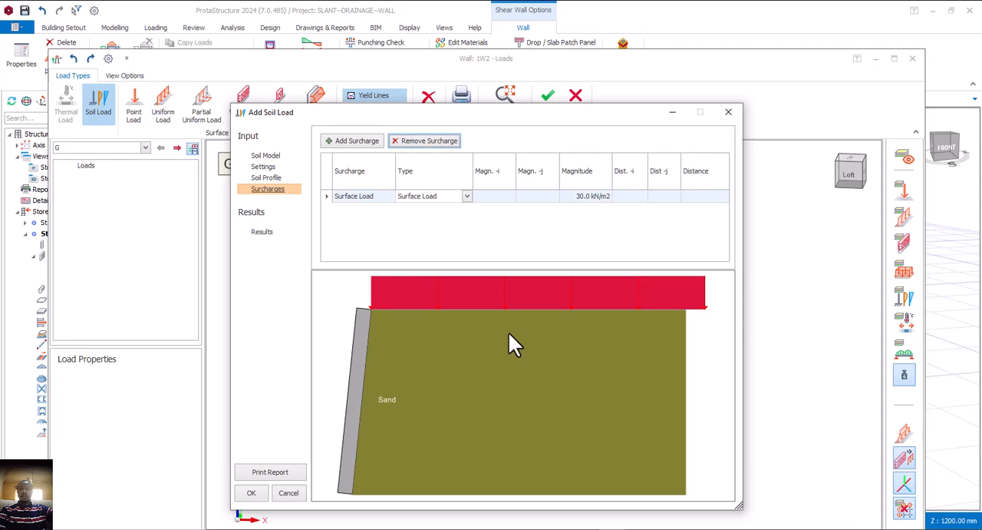
Set the surface load surcharge's magnitude to 20 kN/m2 and add the soil load to the wall
left_click(591, 196)
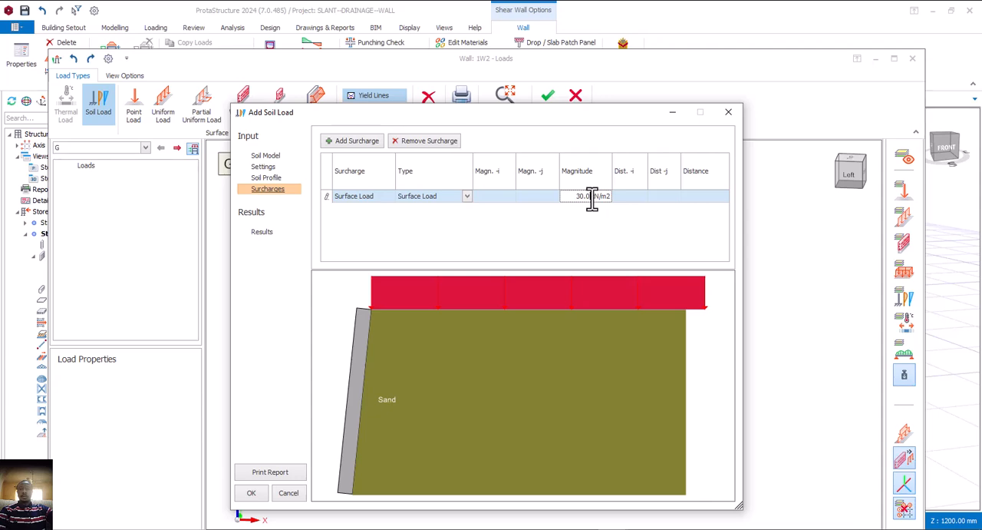
left_click_drag(575, 197, 587, 196)
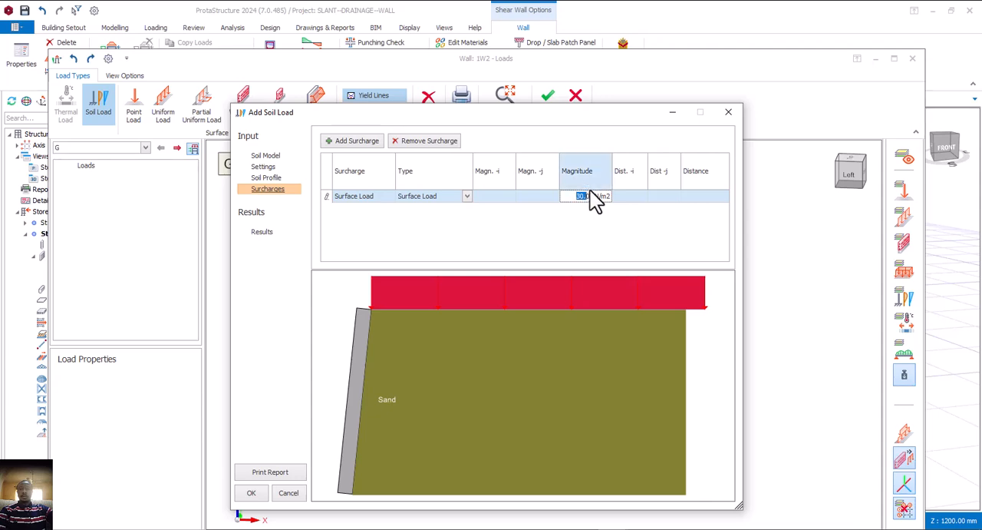
type("200")
key("Return")
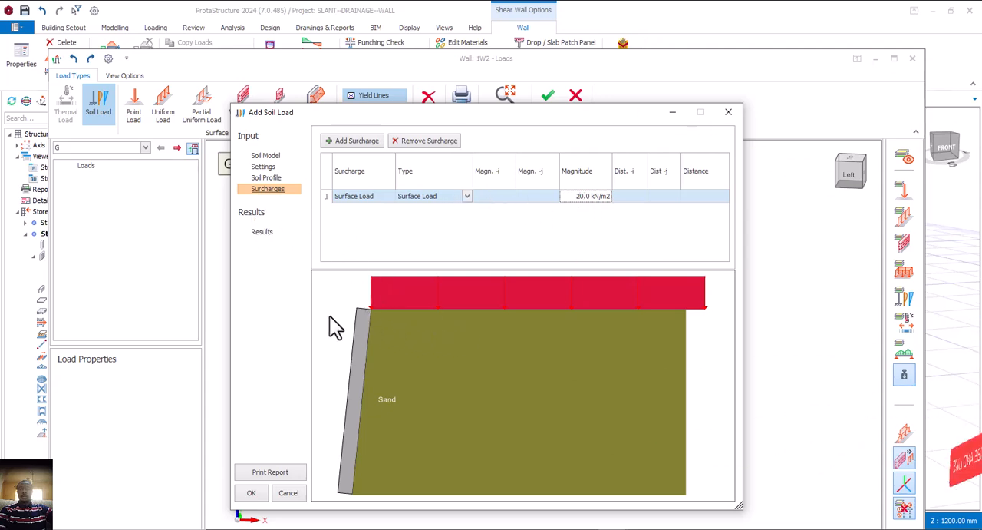
left_click(255, 492)
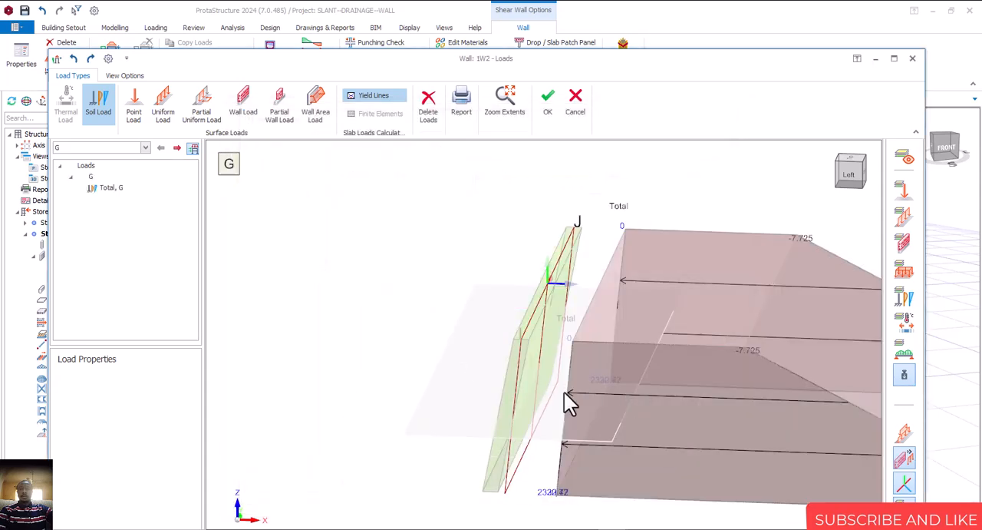
Accept the loads of the slanted wall on axis 4 and deselect the wall
scroll(547, 399, "down", 2)
middle_click_drag(537, 417, 566, 413)
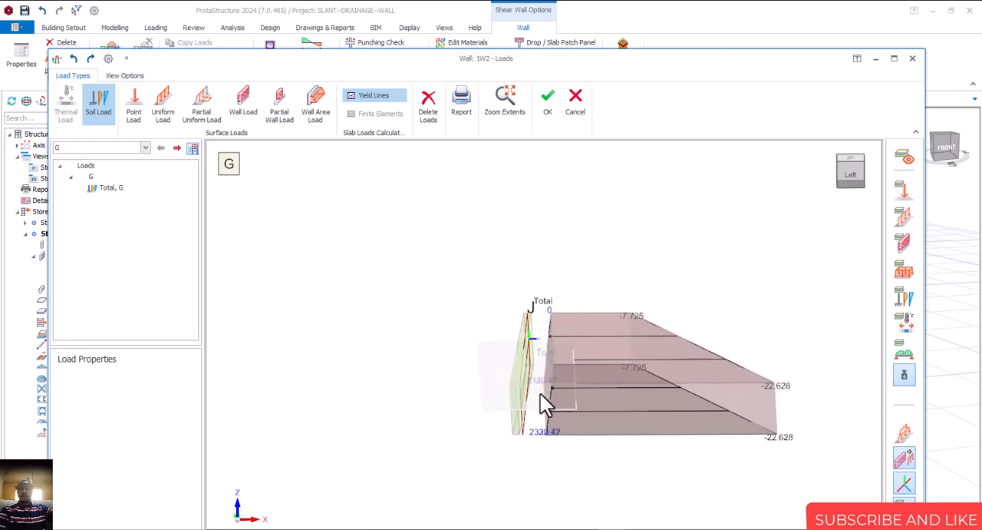
left_click(545, 102)
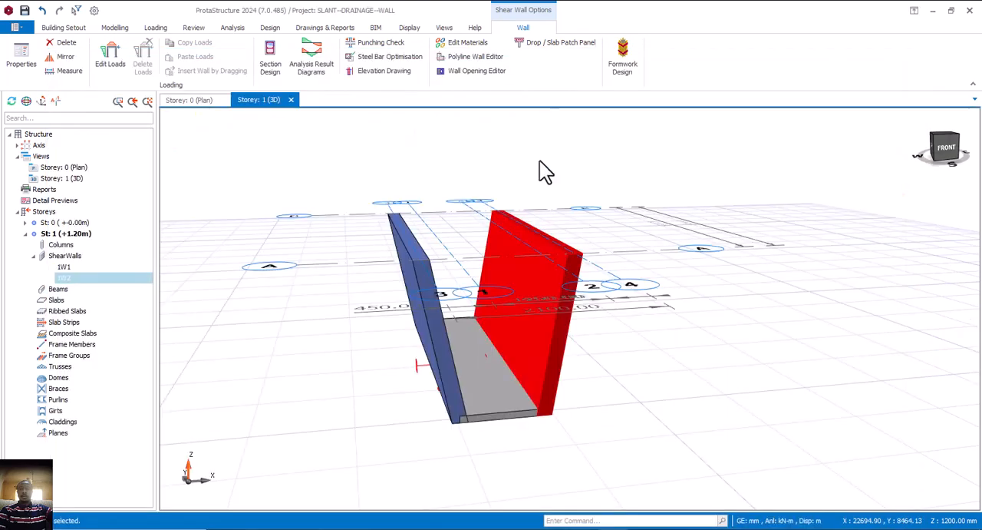
middle_click_drag(656, 326, 697, 377)
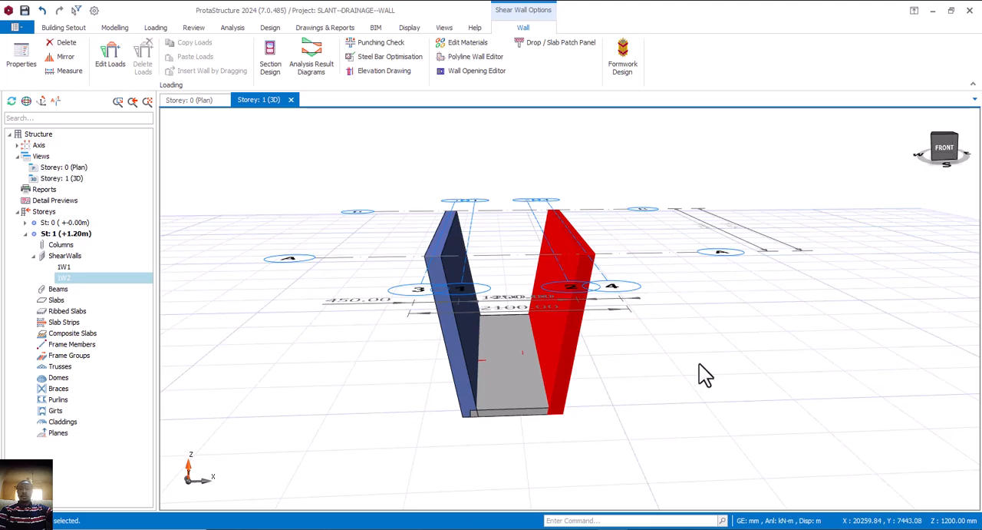
key("Escape")
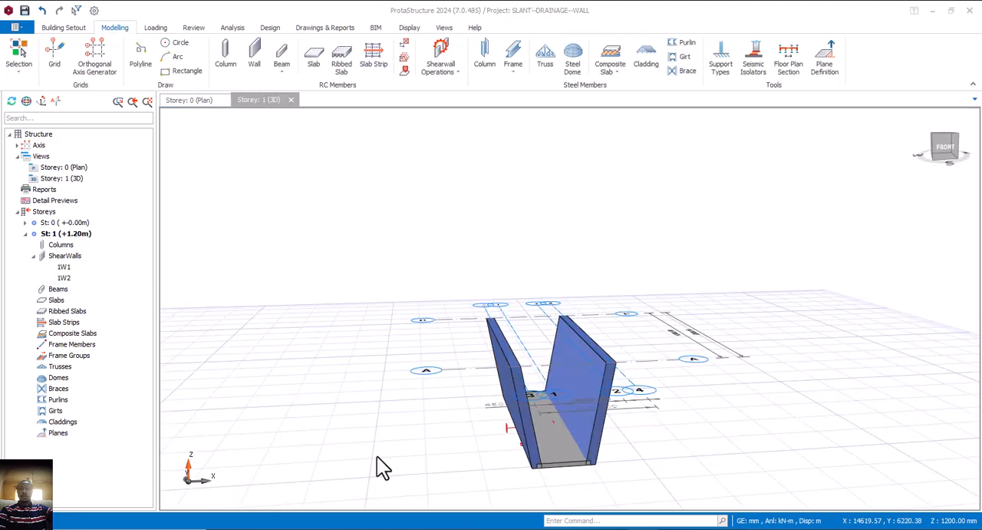
Open the loads of the slanted wall on axis 3 and start a soil load on its surface
left_click(518, 388)
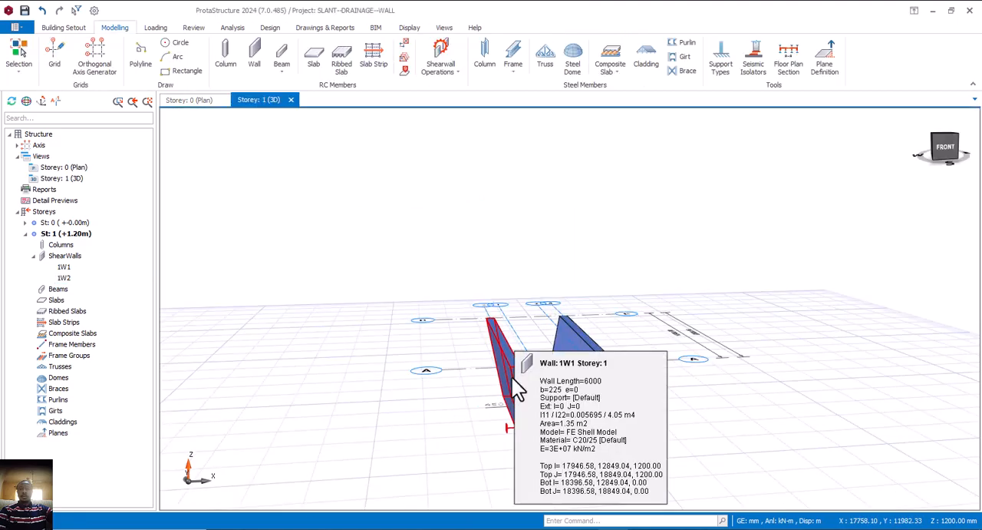
right_click(517, 387)
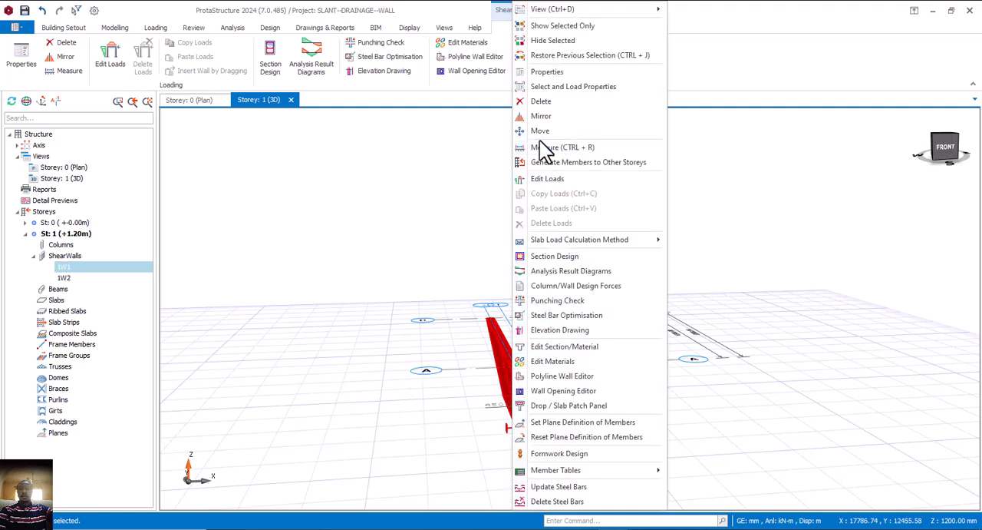
left_click(548, 179)
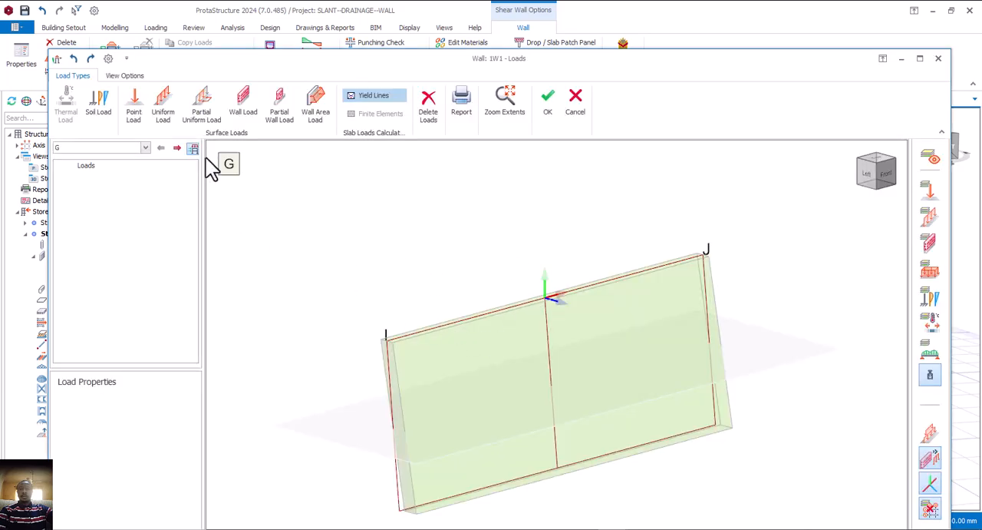
left_click(163, 107)
middle_click_drag(446, 328, 513, 360)
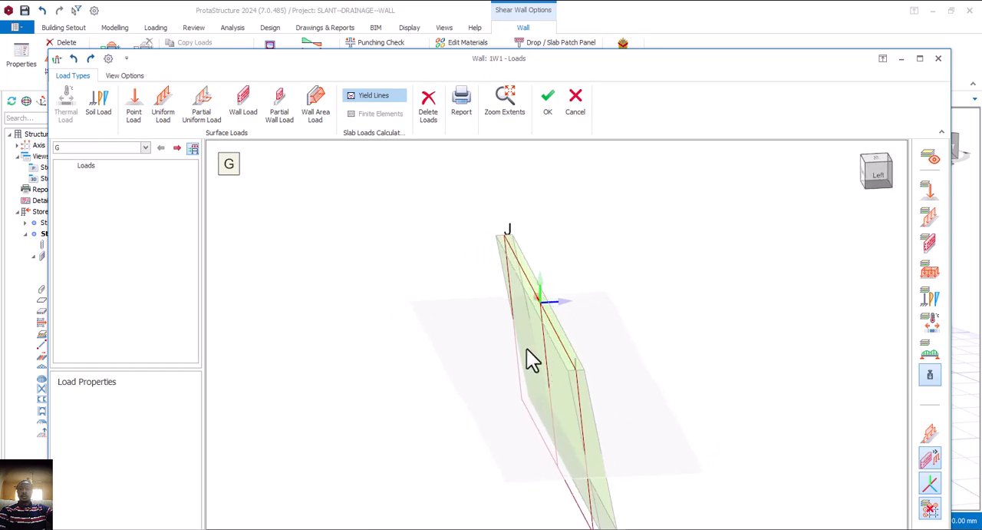
left_click(526, 350)
left_click(98, 110)
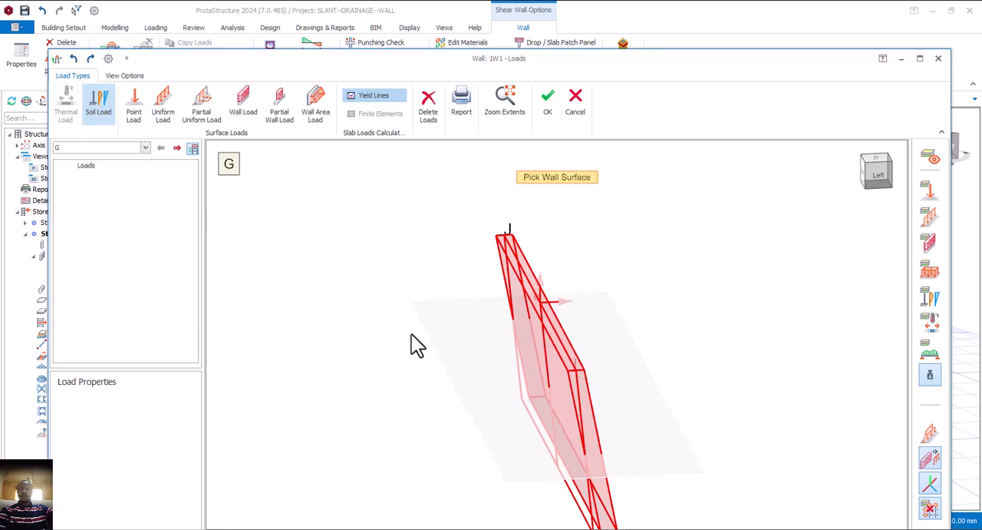
left_click(534, 347)
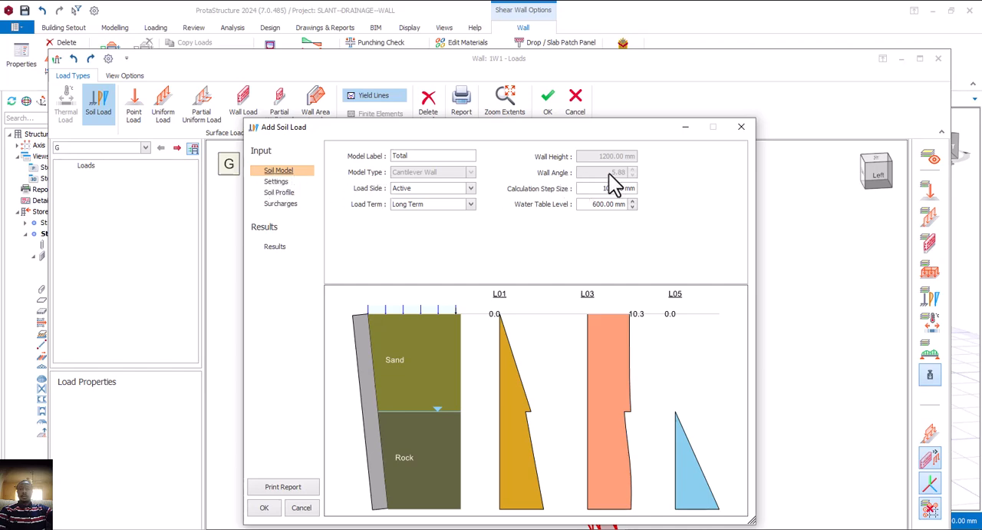
left_click(739, 128)
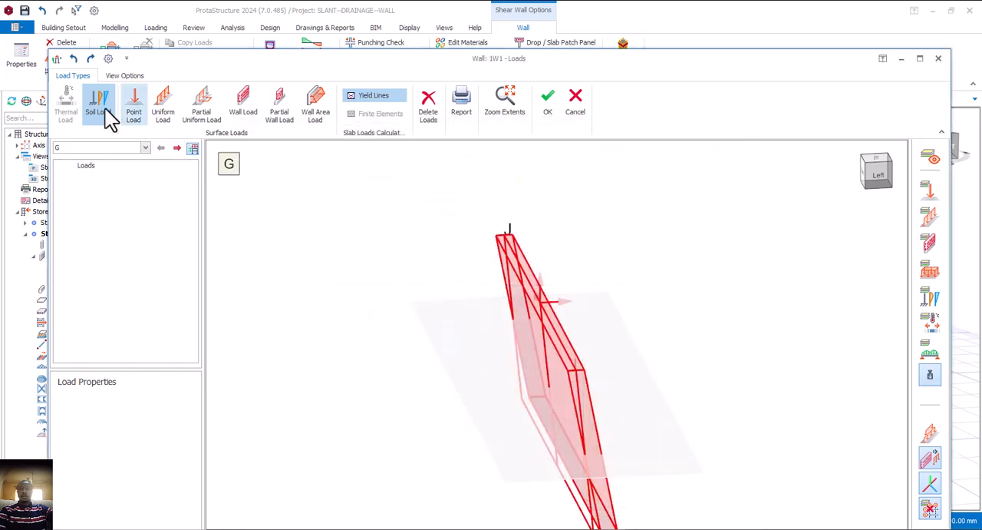
left_click(551, 368)
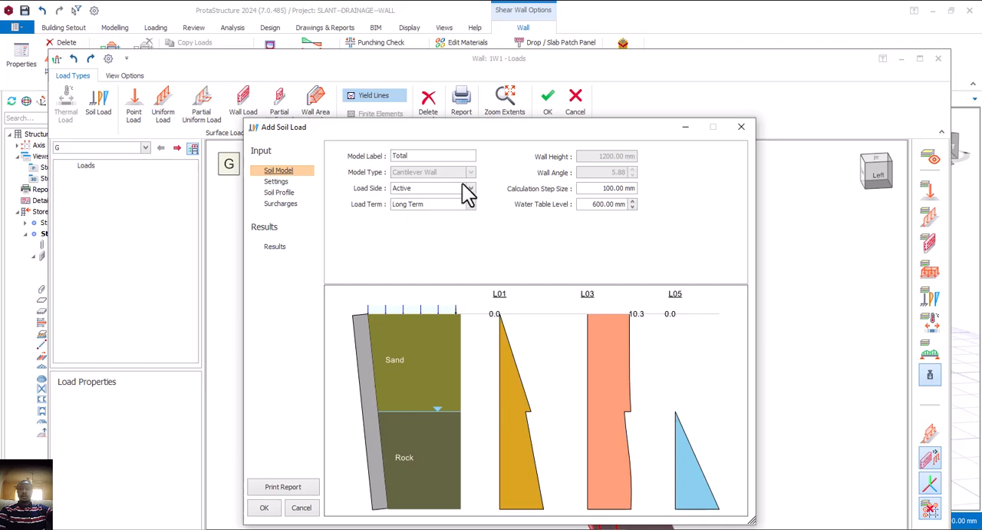
Remove the Rock layer from this wall's soil profile and set the Sand layer's depth to 1200 mm
left_click(276, 181)
left_click(280, 193)
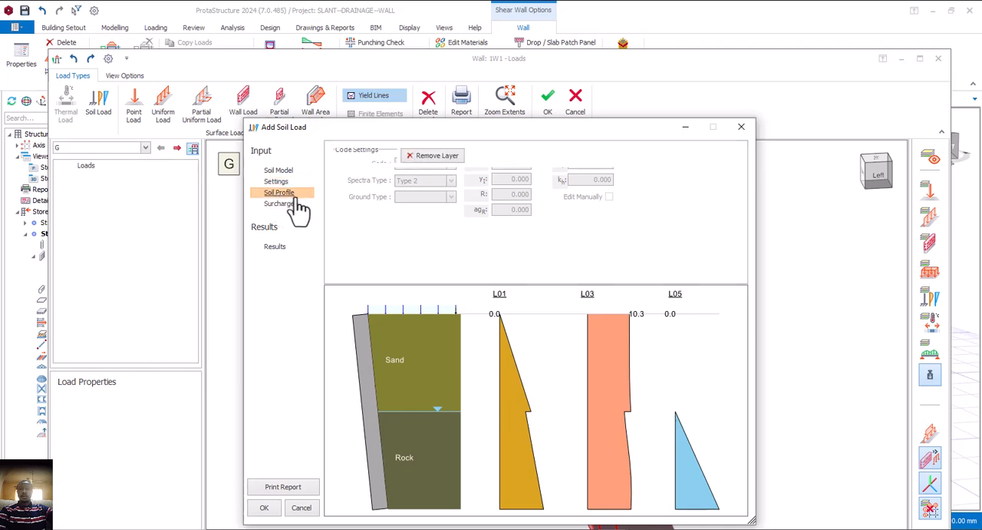
left_click(349, 224)
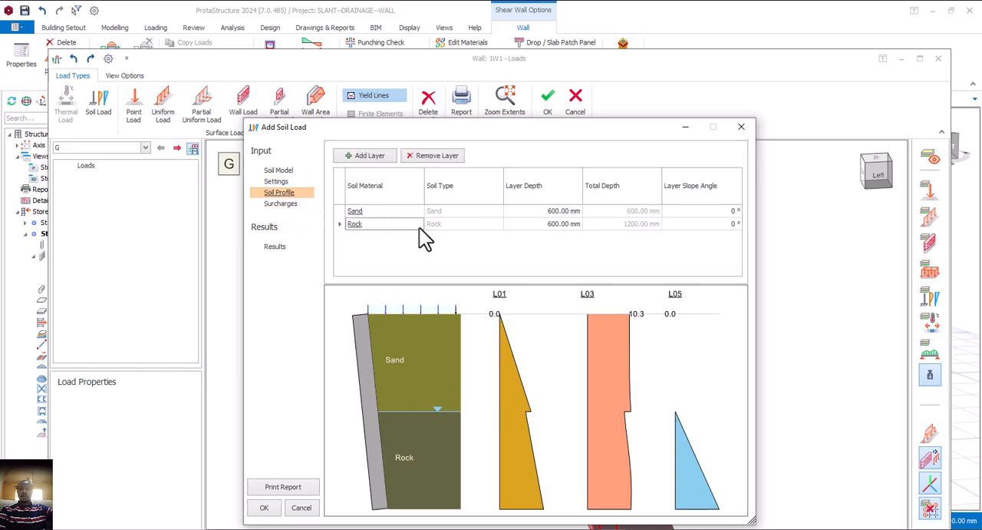
left_click(433, 156)
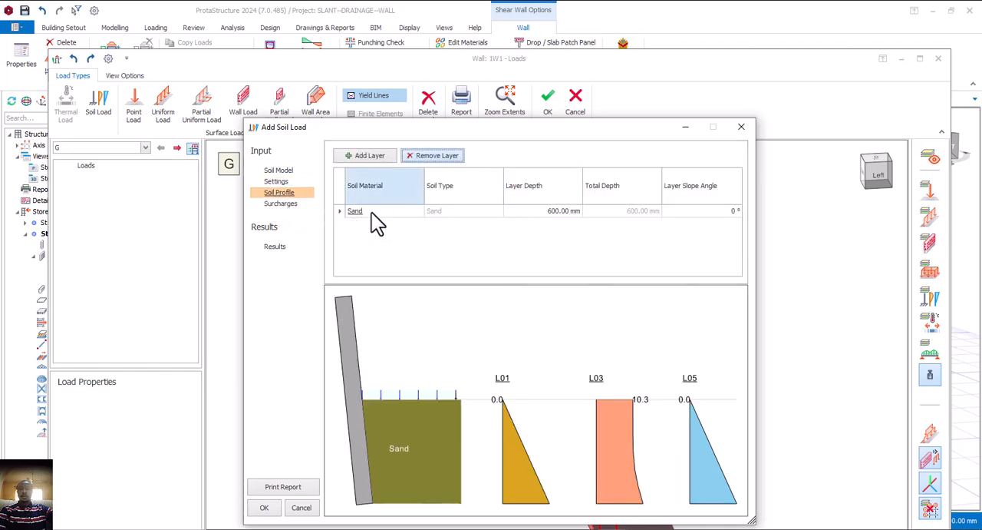
left_click(573, 212)
type("1200")
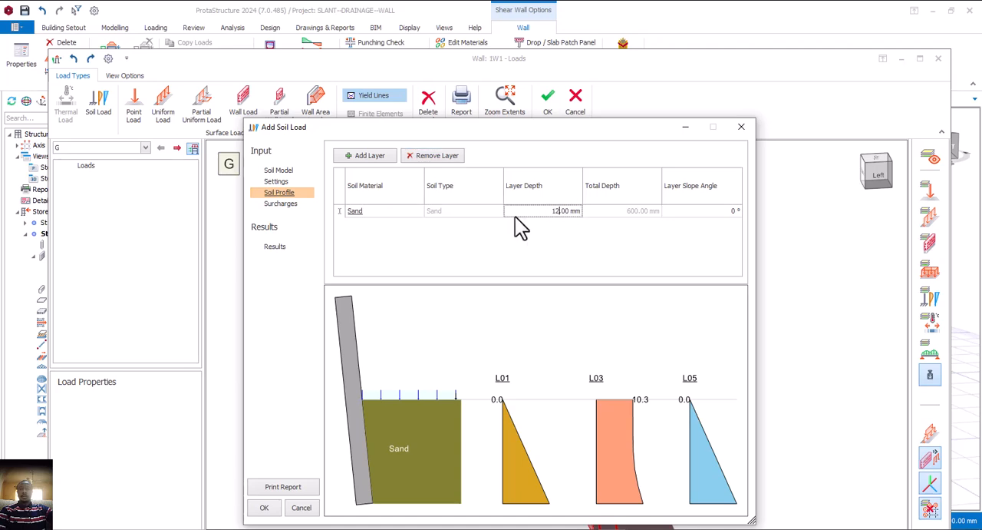
left_click(452, 214)
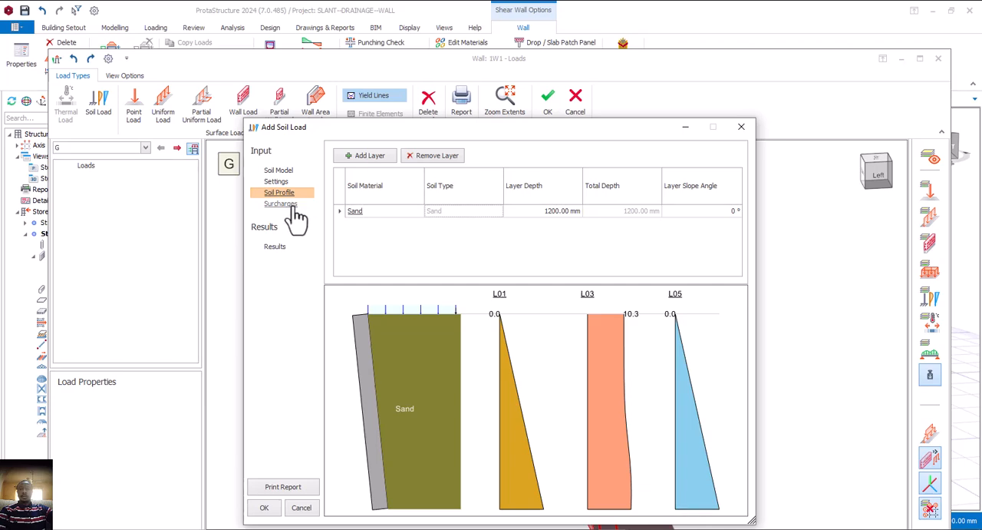
Remove the point load from the axis 3 wall's surcharges and set the surface load's magnitude to 20 kN/m2
left_click(281, 204)
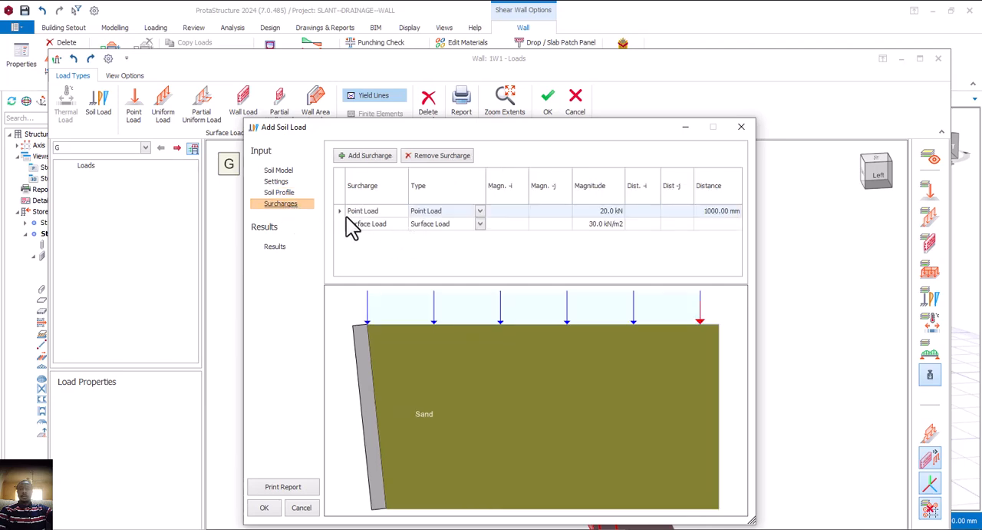
left_click(445, 158)
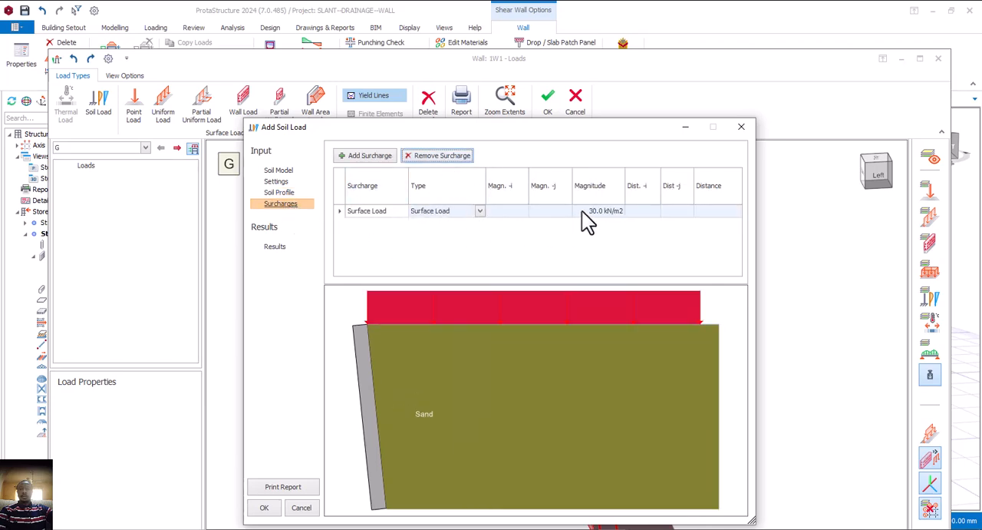
left_click(582, 212)
double_click(599, 212)
type("20")
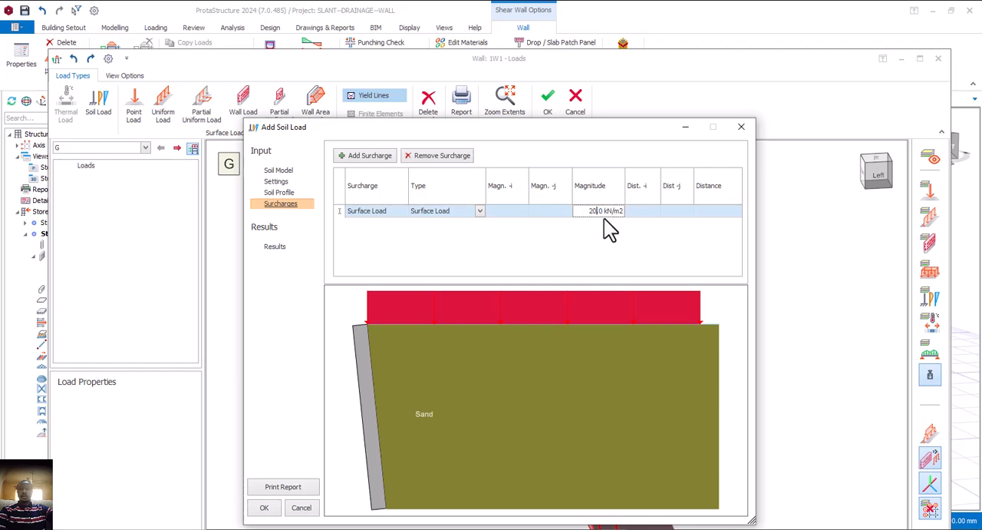
left_click(294, 193)
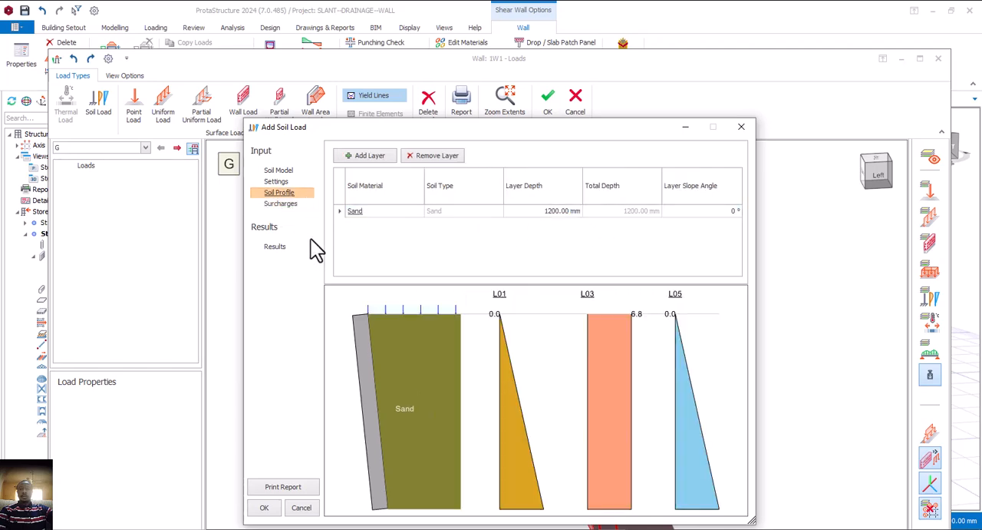
left_click(284, 204)
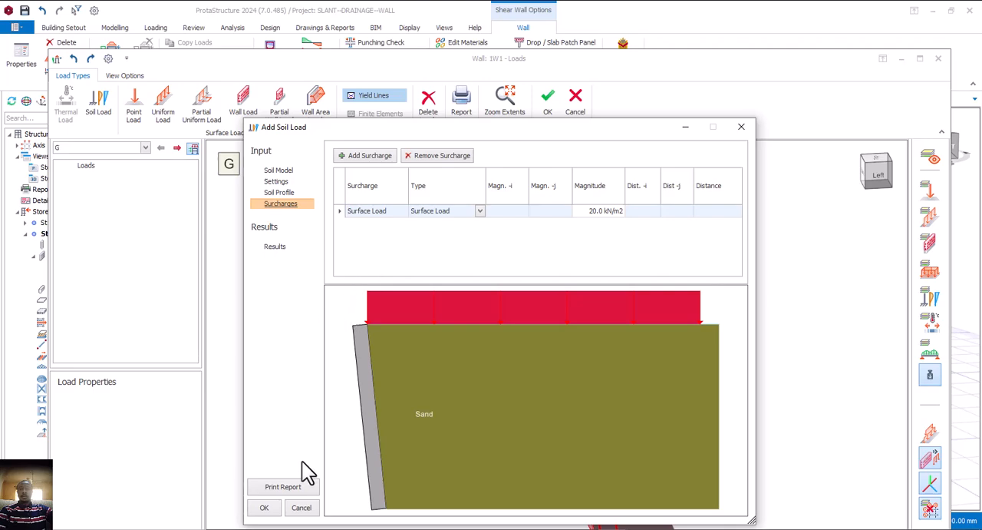
Add the soil load to the axis 3 wall, accept the wall's loads and deselect the wall
left_click(268, 510)
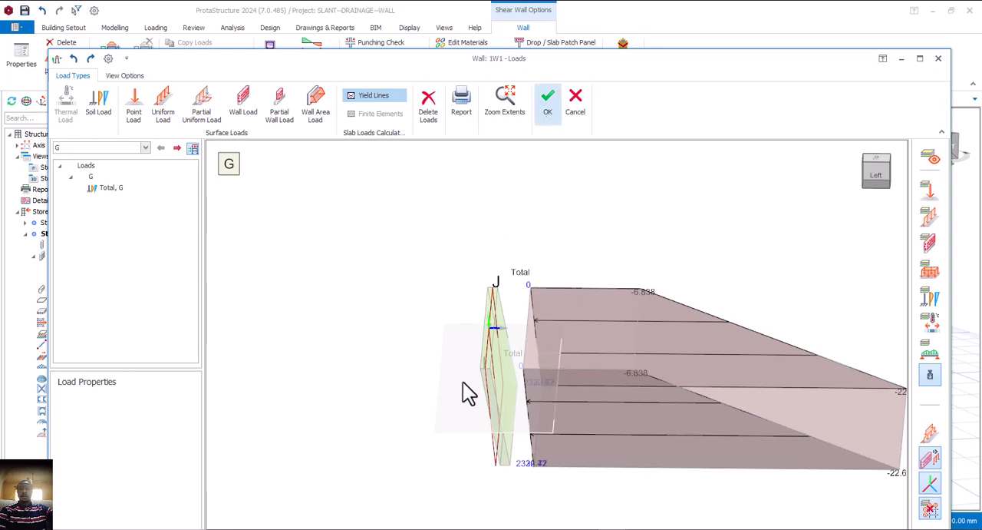
left_click(544, 112)
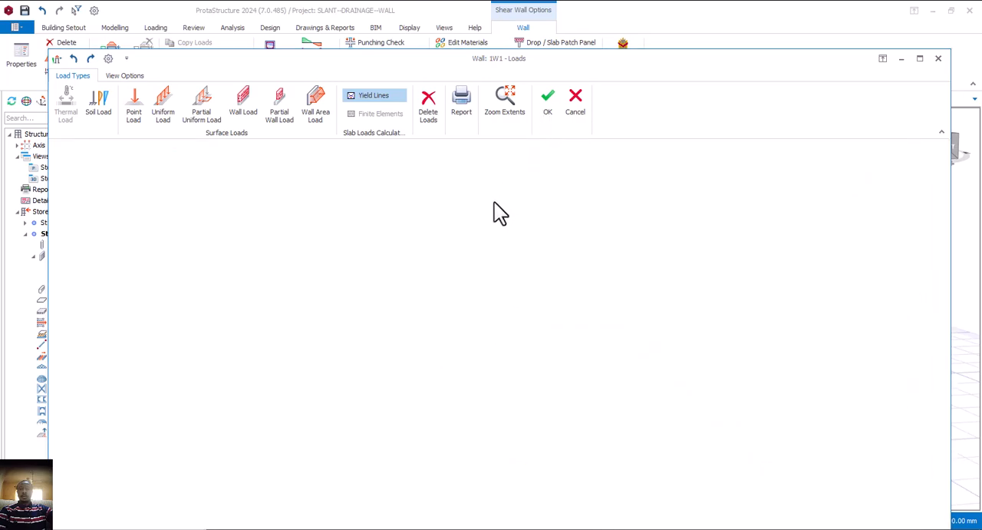
key("Escape")
mouse_move(586, 311)
middle_mouse_down()
mouse_move(572, 304)
mouse_move(591, 312)
mouse_move(581, 310)
mouse_move(620, 401)
middle_mouse_up()
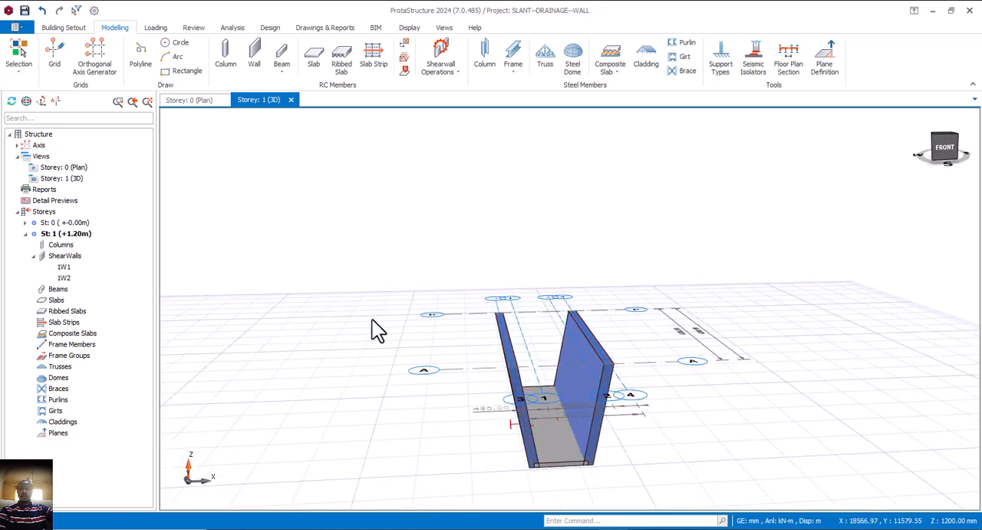
left_click(553, 461)
mouse_move(575, 466)
middle_mouse_down()
mouse_move(581, 457)
mouse_move(555, 463)
mouse_move(568, 464)
middle_mouse_up()
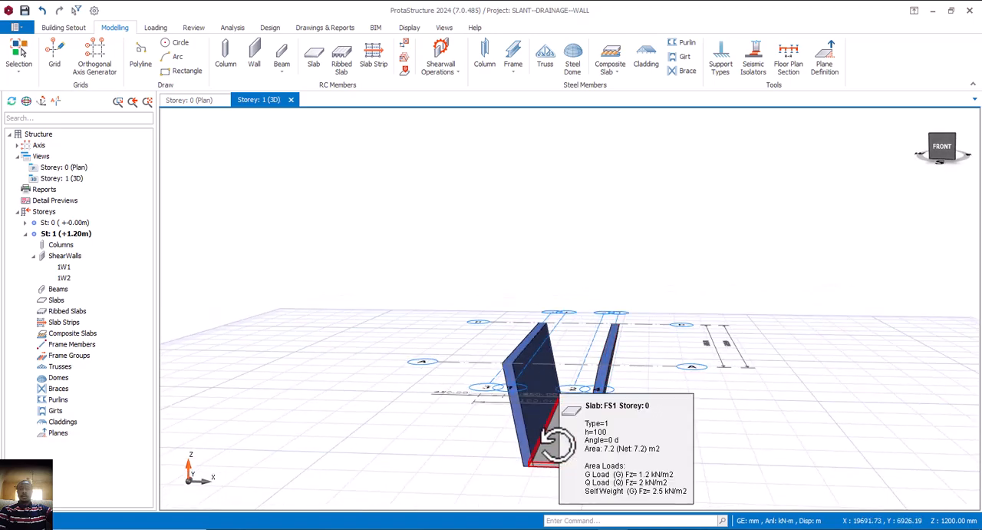
middle_click_drag(556, 444, 568, 467)
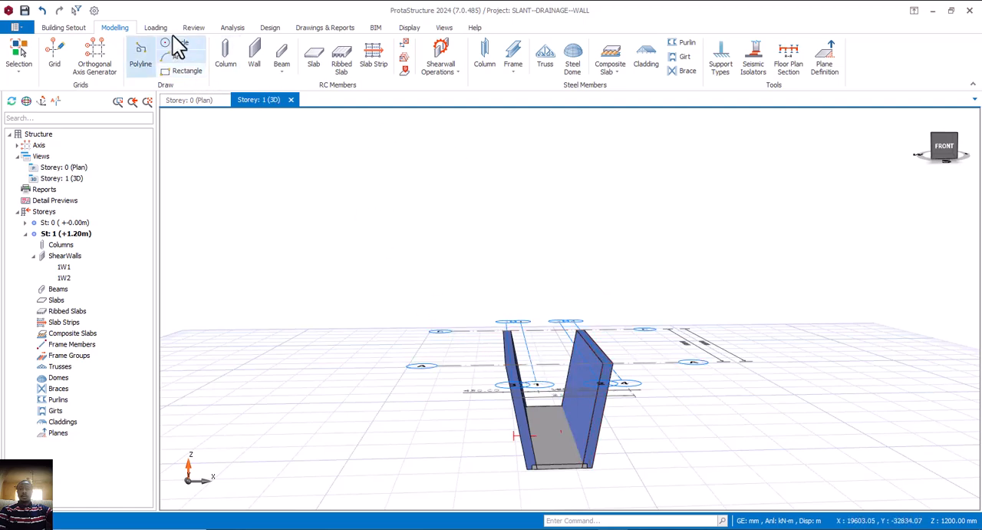
Run the building model check with all checks on all storeys and close it once complete
left_click(226, 29)
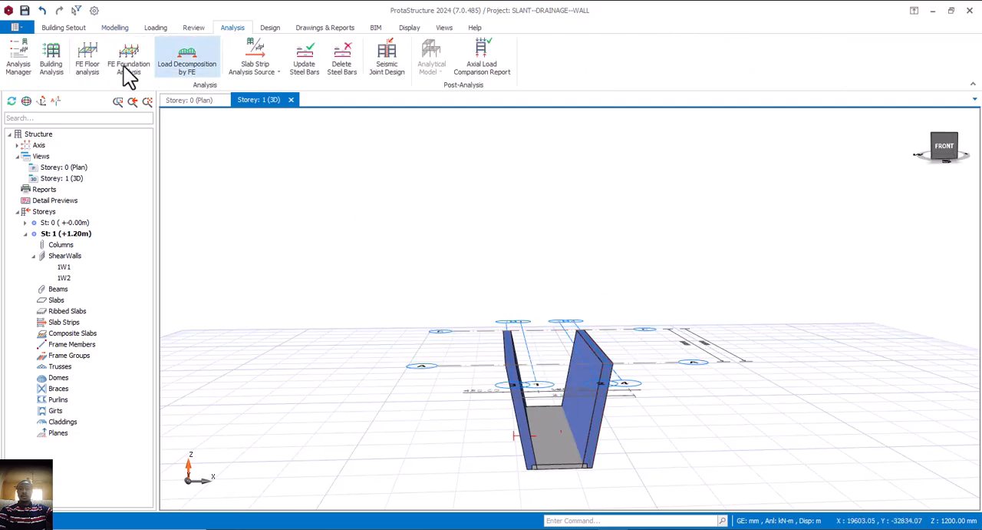
left_click(50, 60)
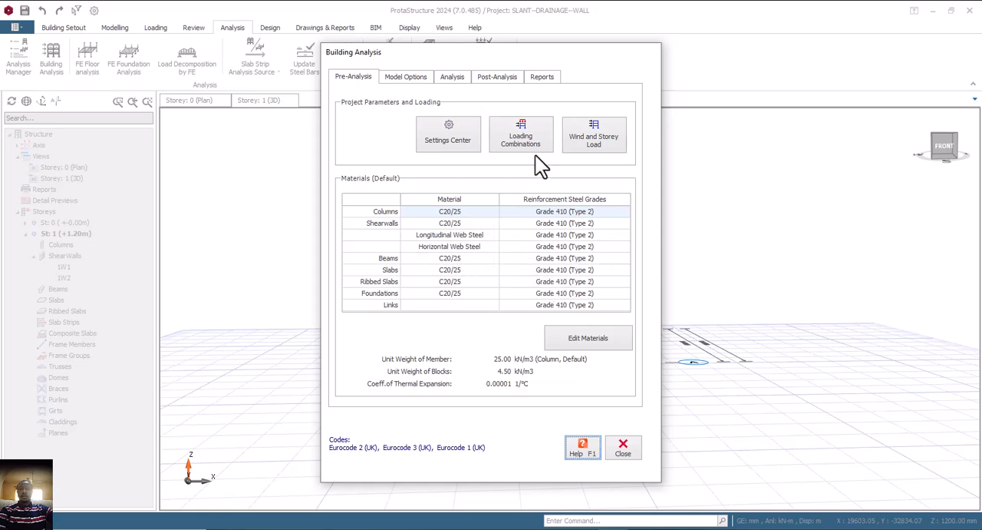
left_click(452, 78)
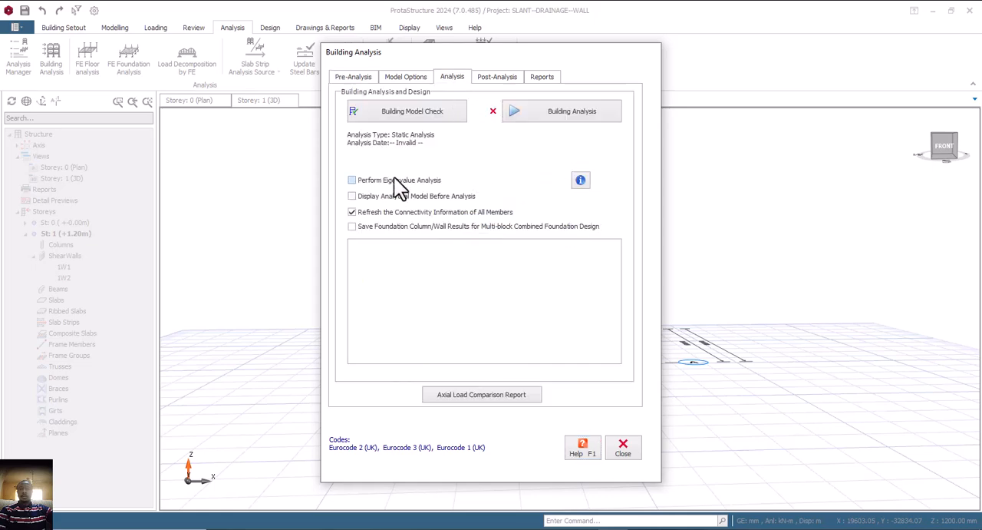
left_click(420, 115)
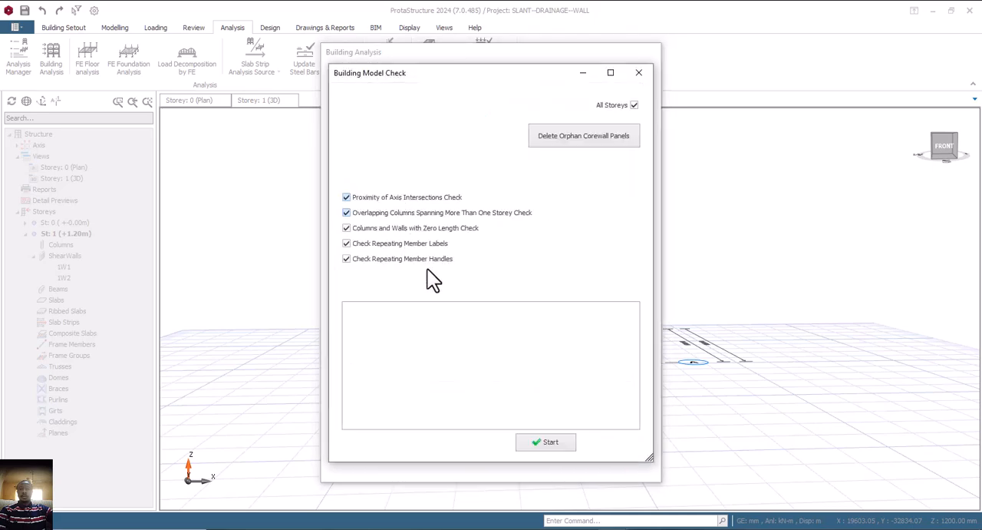
left_click(548, 442)
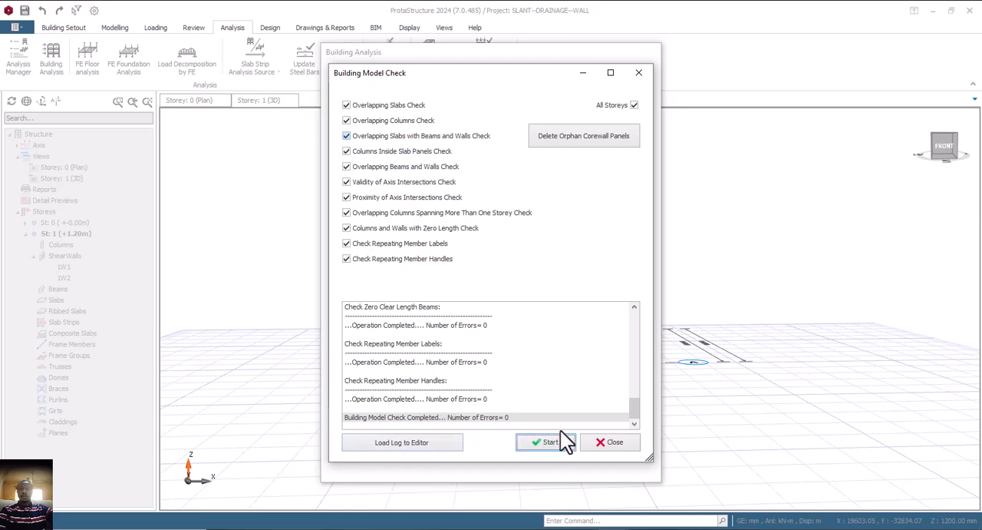
left_click(597, 446)
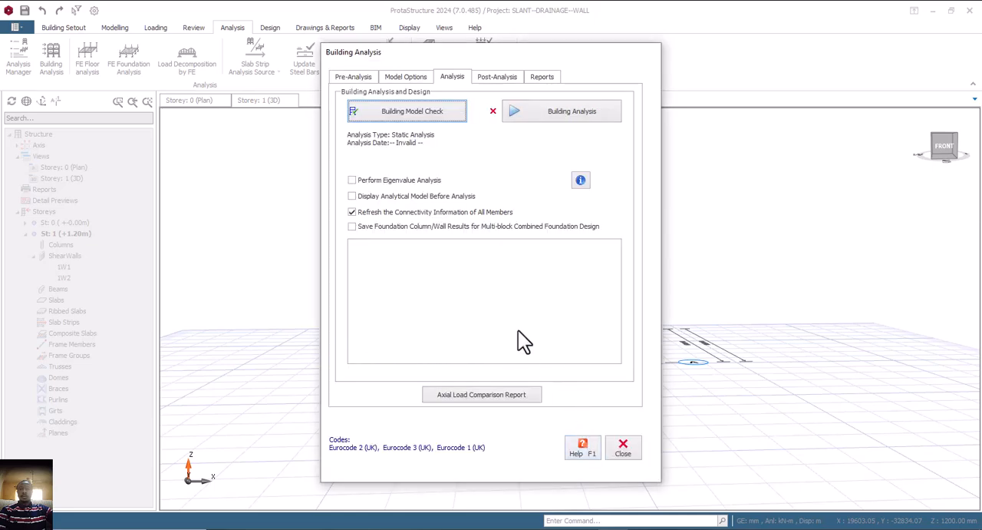
Run the building analysis with column/wall and beam reinforcement design, re-selecting the column/wall bars, and close the finished analysis
left_click(558, 107)
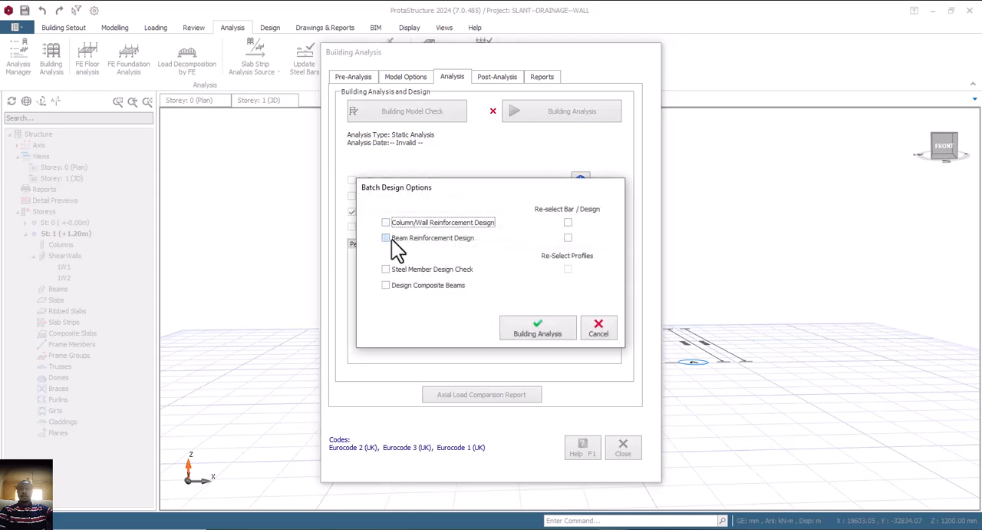
left_click(387, 239)
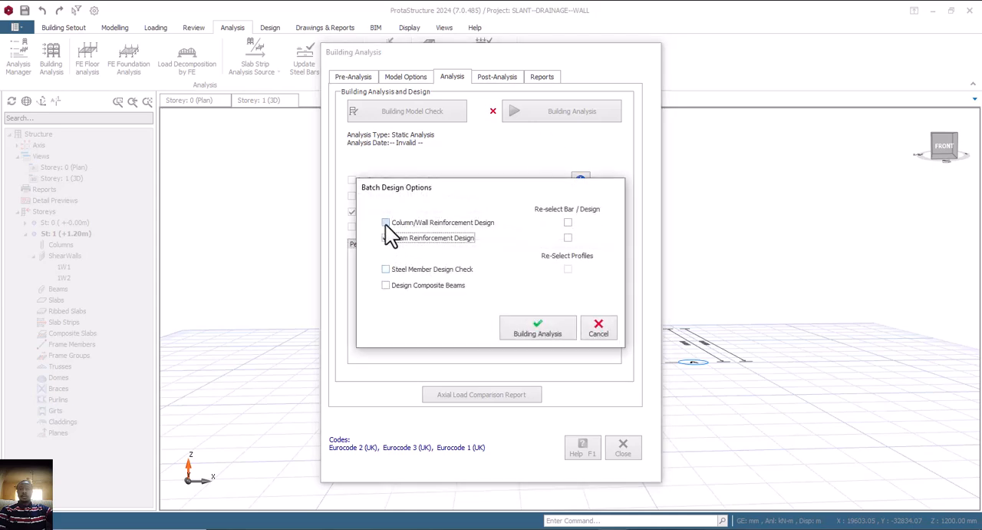
left_click(385, 223)
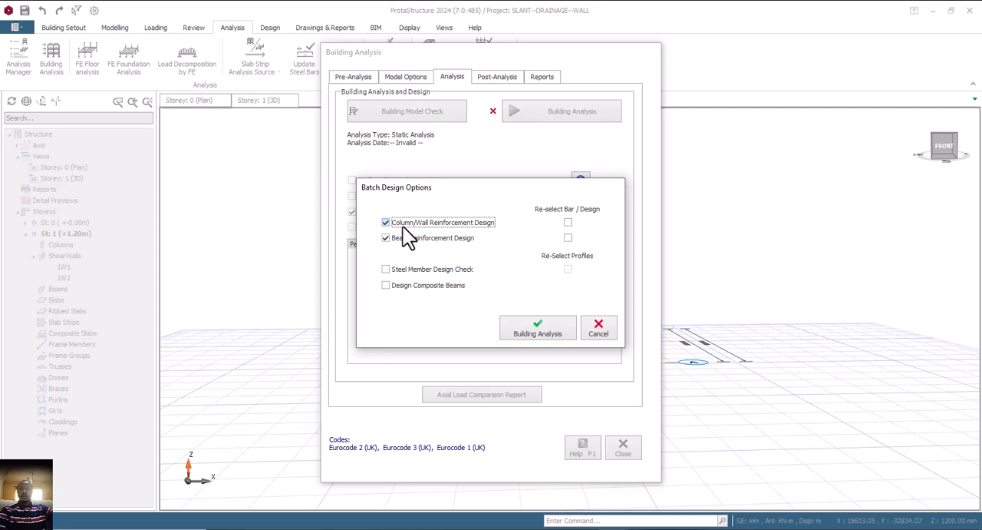
left_click(567, 222)
left_click(547, 327)
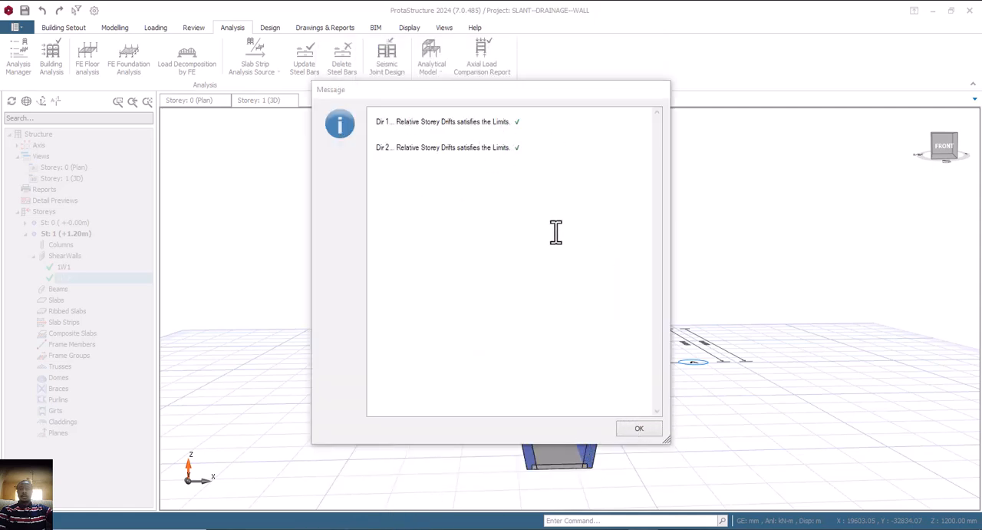
left_click(639, 428)
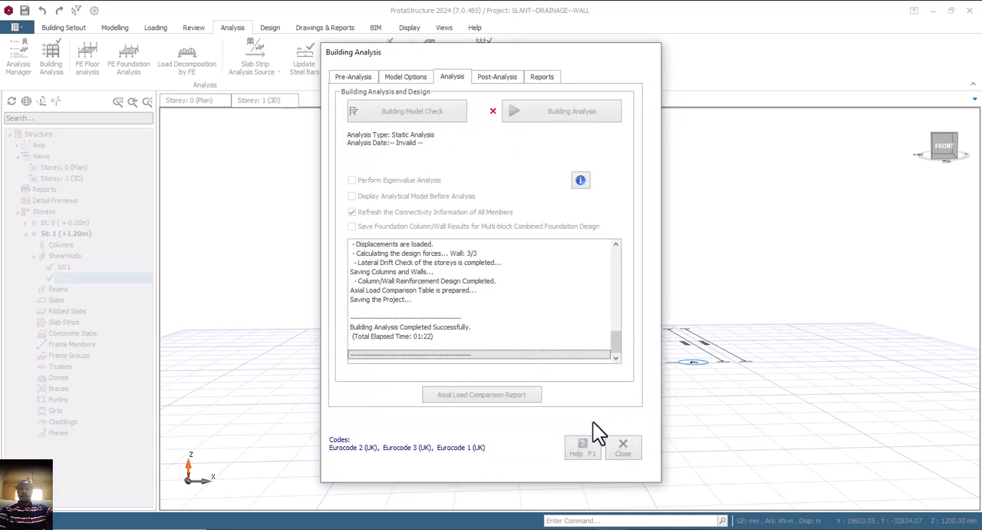
left_click(624, 448)
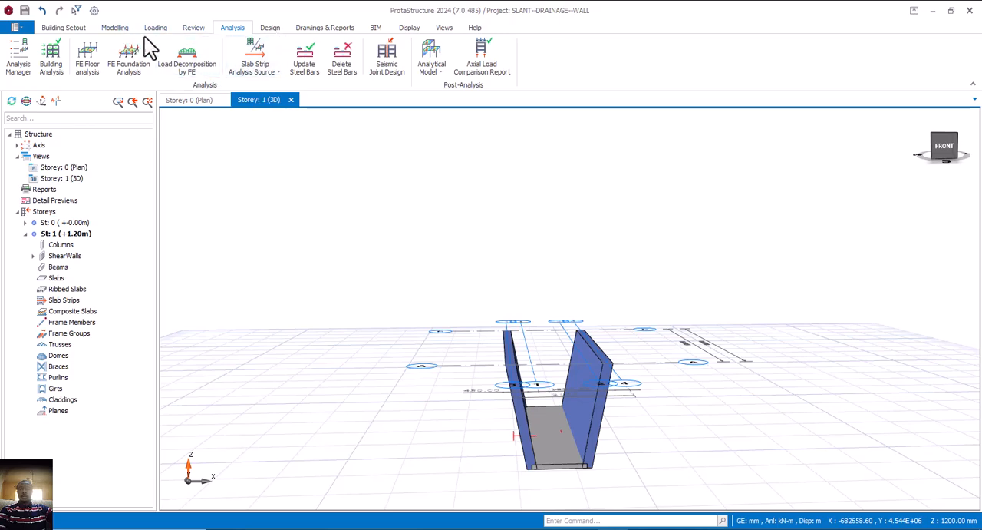
Display the members' design status colours and examine both slanted walls in the 3D view
left_click(193, 27)
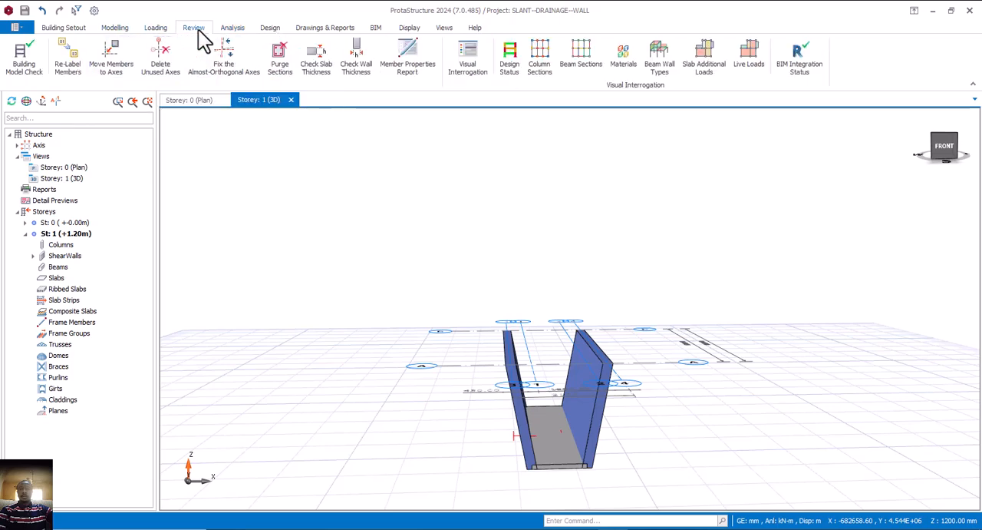
left_click(509, 62)
middle_click_drag(587, 353, 642, 414)
middle_click_drag(643, 350, 637, 396)
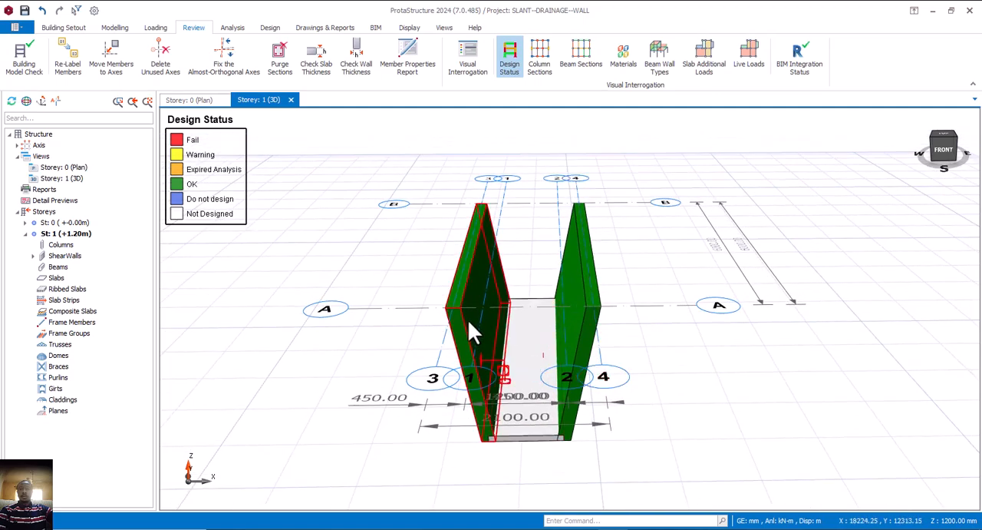
scroll(467, 318, "up", 1)
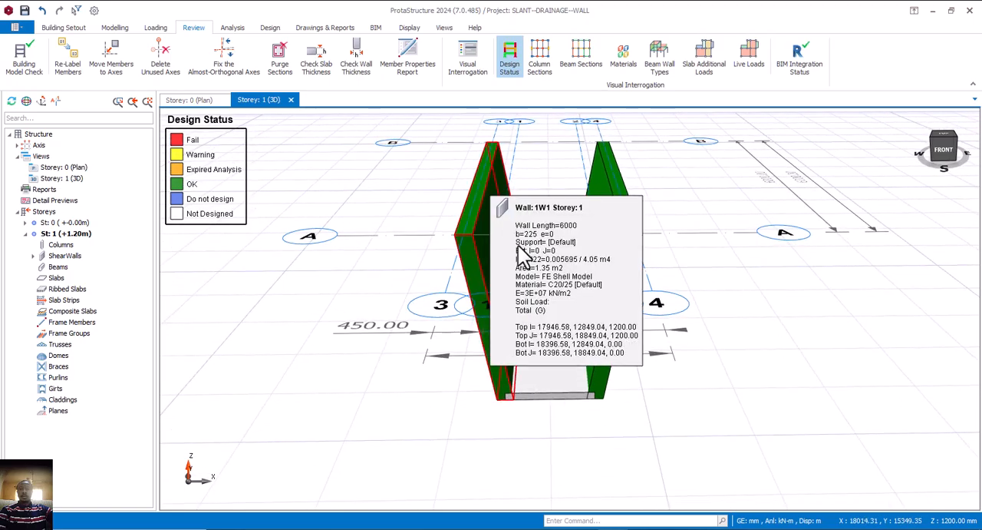
scroll(568, 412, "up", 3)
mouse_move(575, 407)
middle_mouse_down()
mouse_move(590, 409)
mouse_move(587, 392)
mouse_move(591, 403)
middle_mouse_up()
scroll(581, 399, "down", 3)
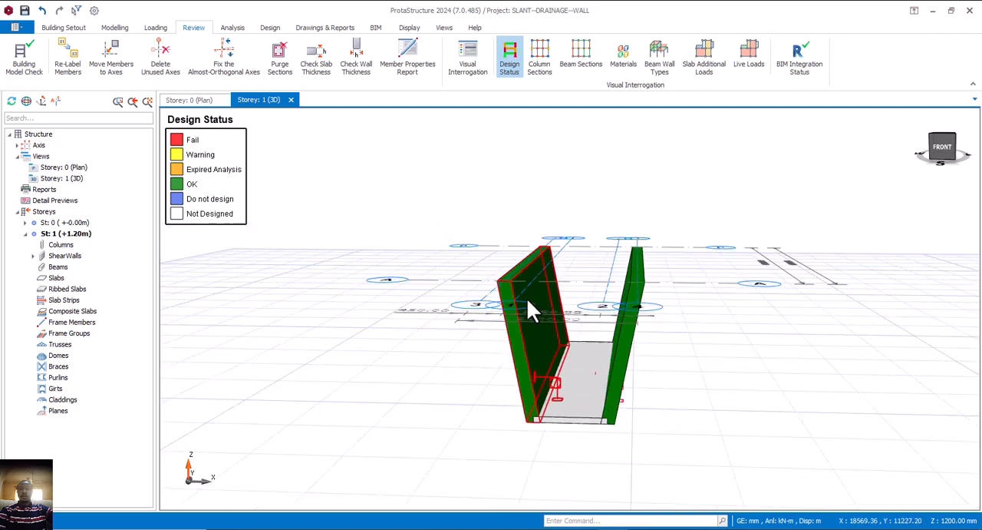
middle_click_drag(495, 308, 501, 310)
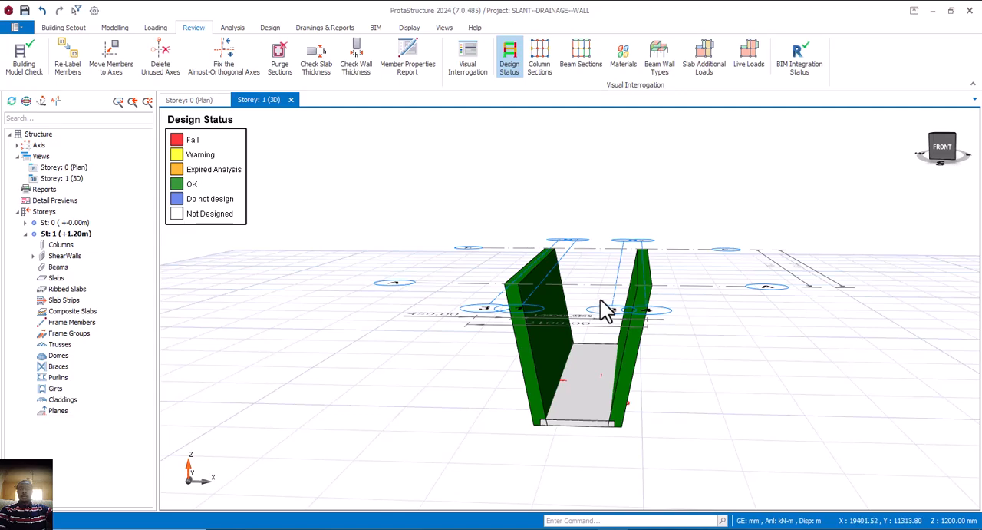
Review the section design of the slanted wall on axis 3 and accept it
right_click(520, 276)
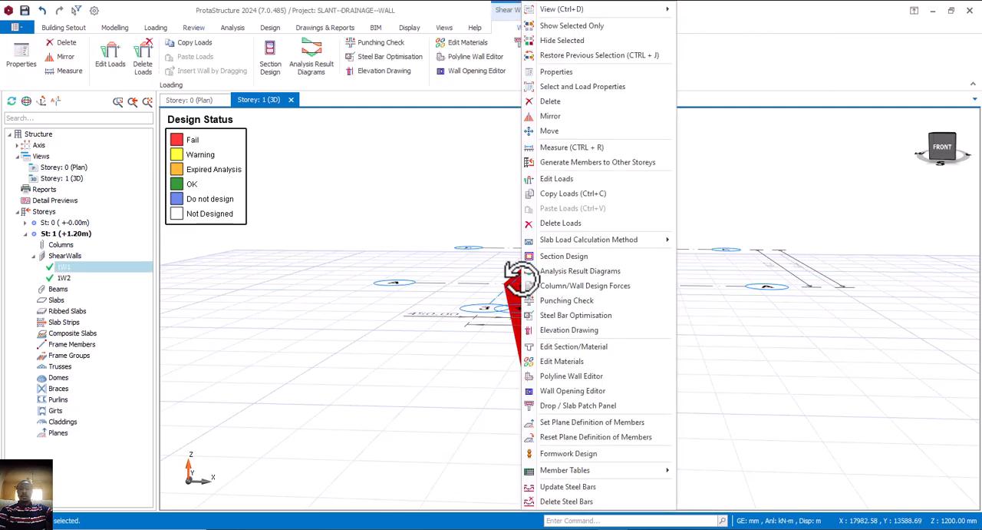
left_click(556, 260)
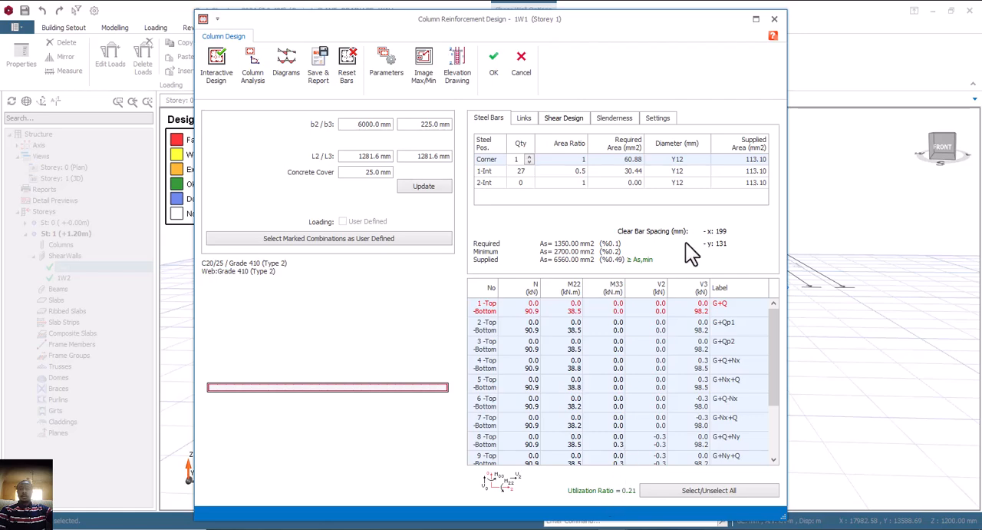
left_click(496, 68)
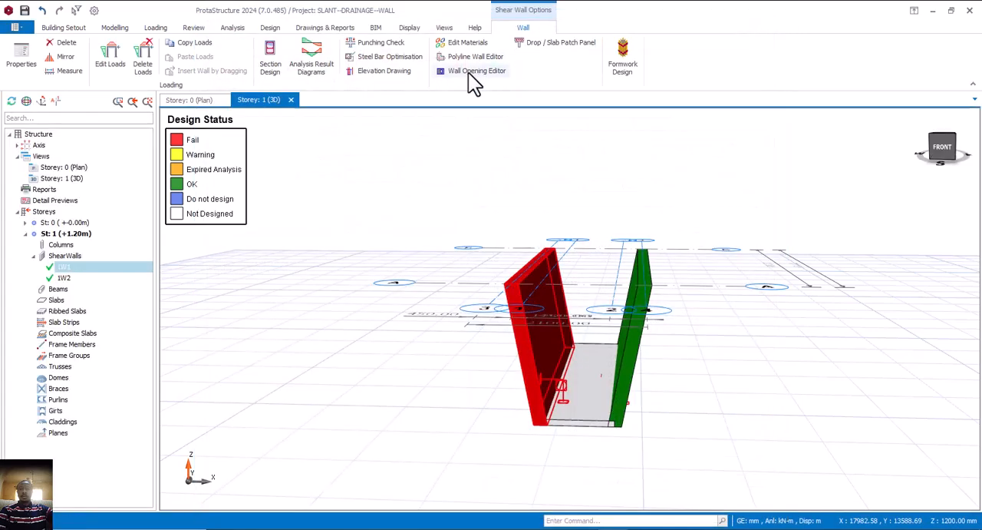
Review both walls in the column reinforcement design table, close it and deselect the wall
left_click(270, 28)
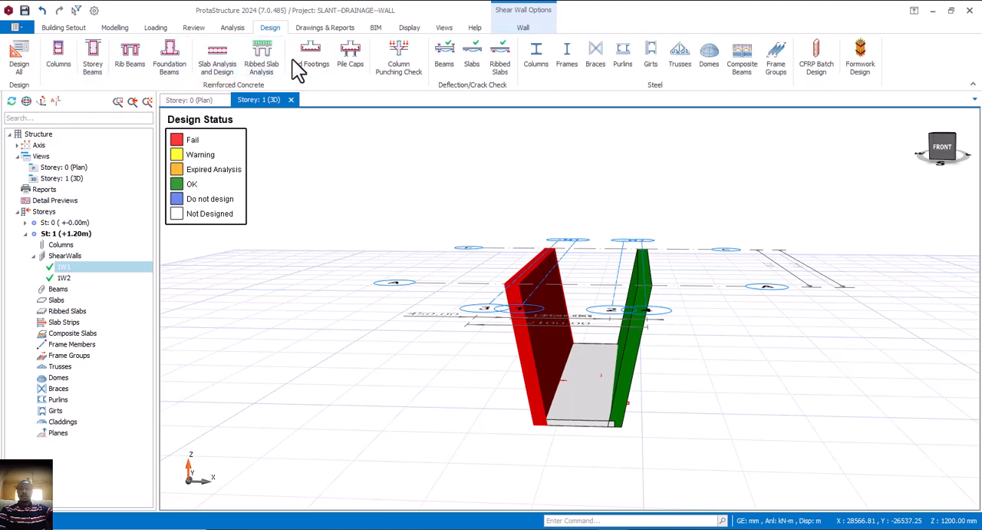
left_click(60, 62)
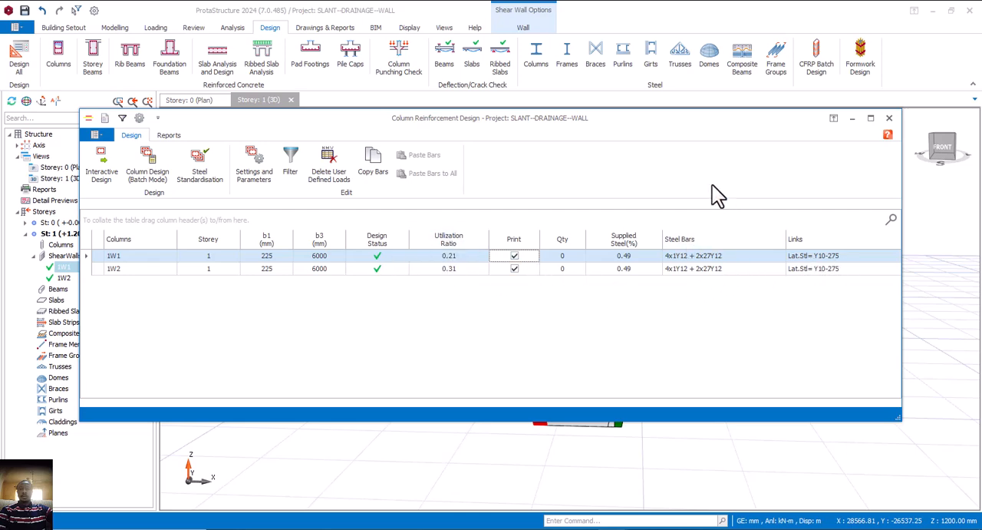
left_click(888, 117)
left_click(606, 218)
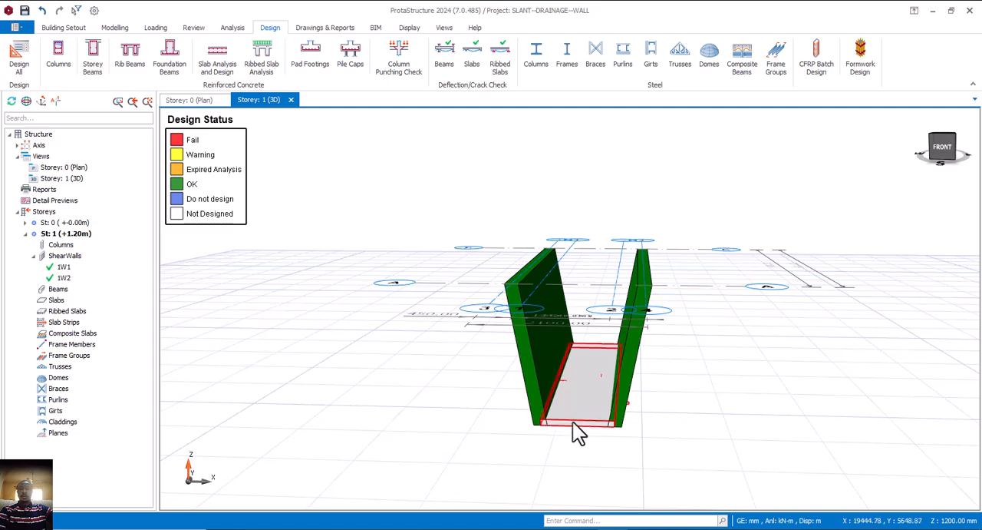
Switch to the Storey 0 plan view, select the base slab between the walls and deselect it
mouse_move(580, 434)
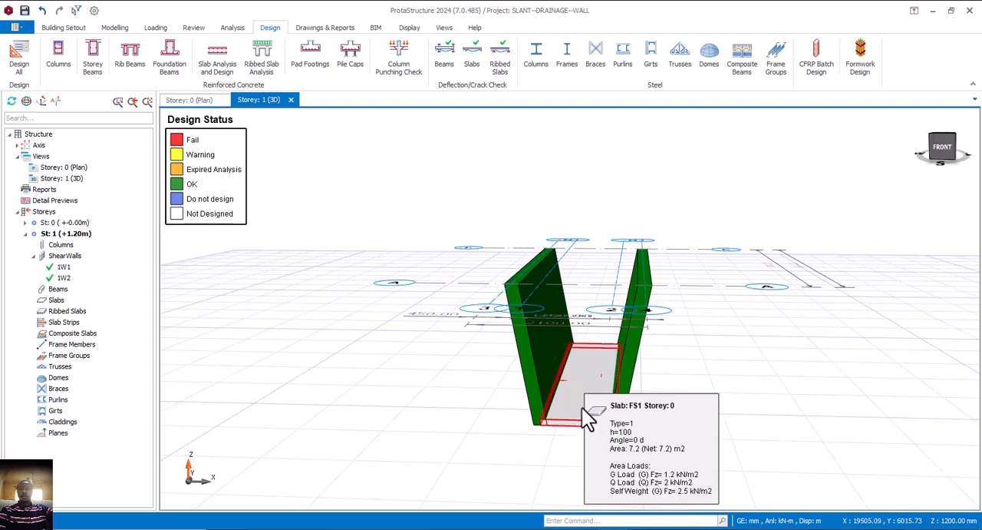
left_click(180, 103)
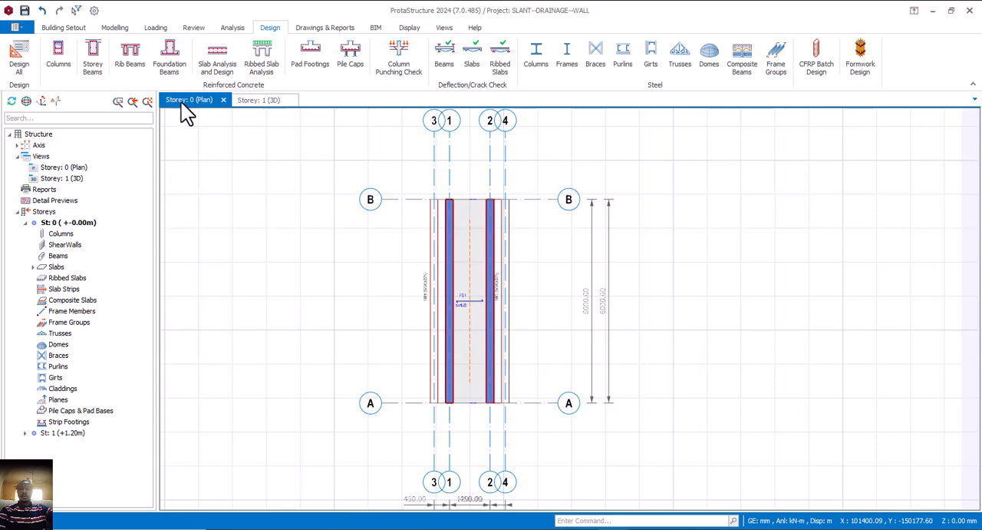
left_click(471, 267)
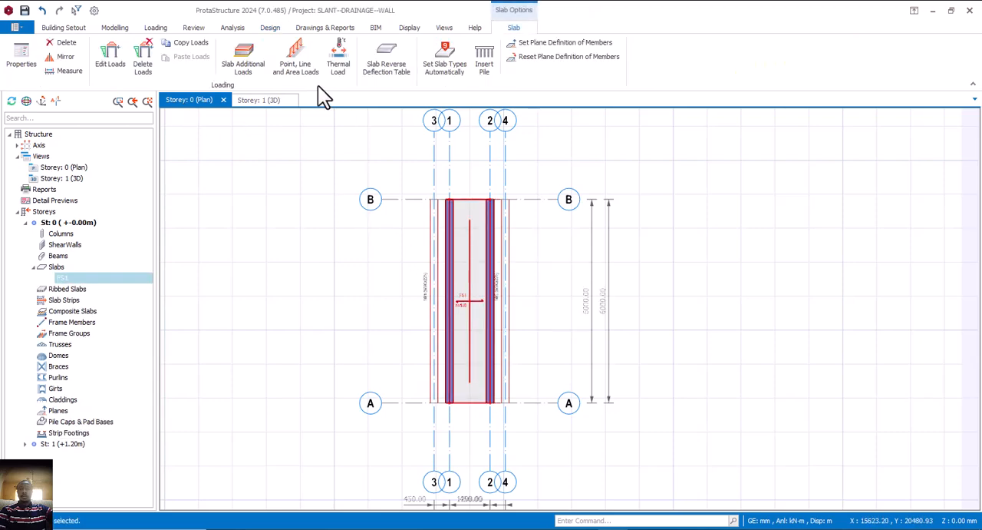
left_click(264, 204)
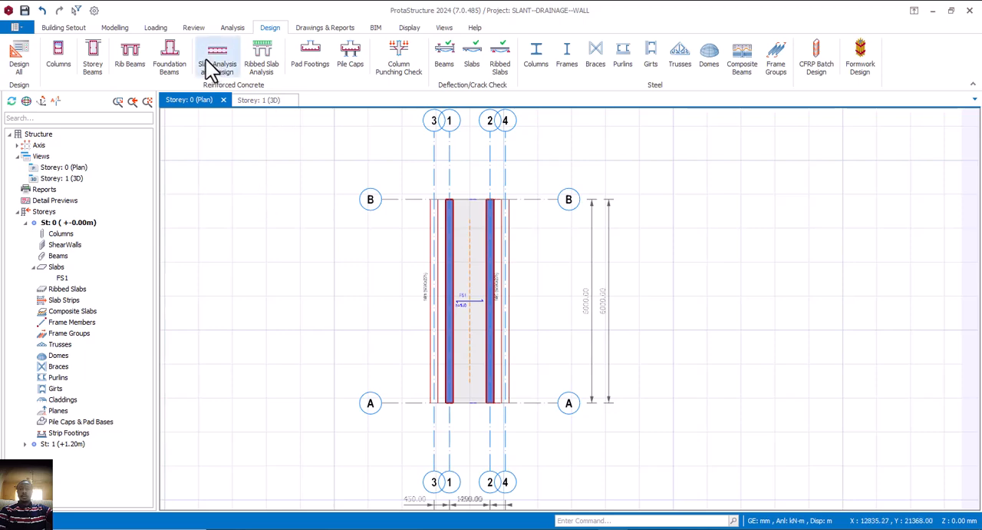
left_click(115, 28)
left_click(373, 57)
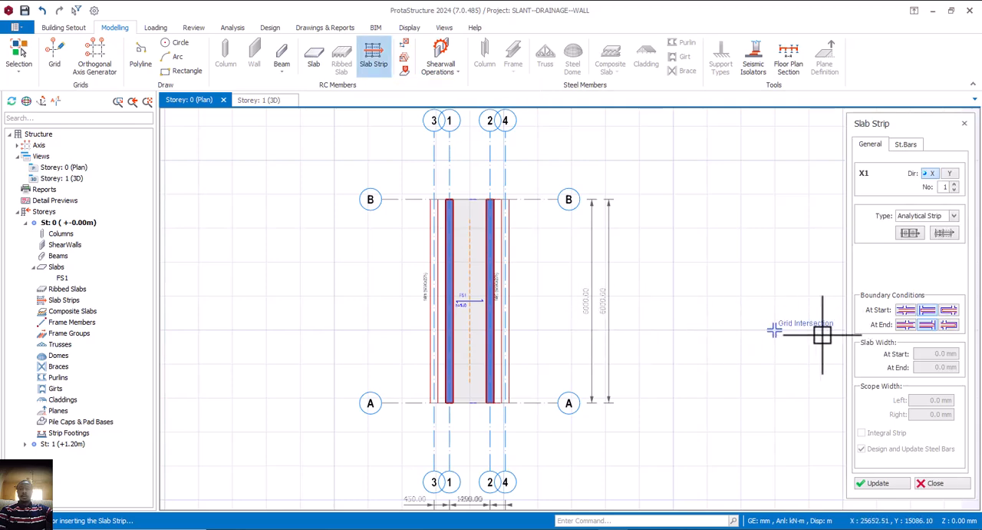
left_click(938, 484)
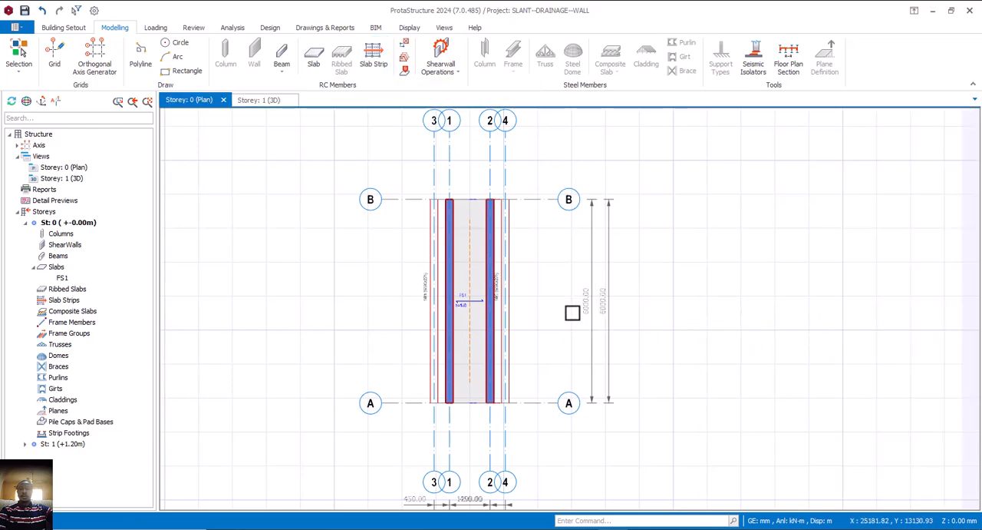
Offset axis B by -3000 mm to add an axis midway between axes A and B
left_click(535, 199)
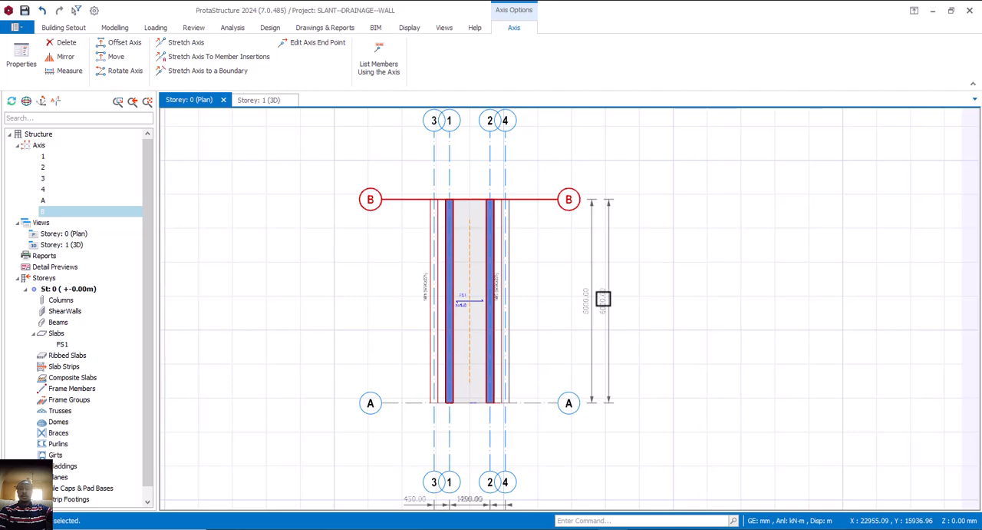
scroll(605, 296, "up", 2)
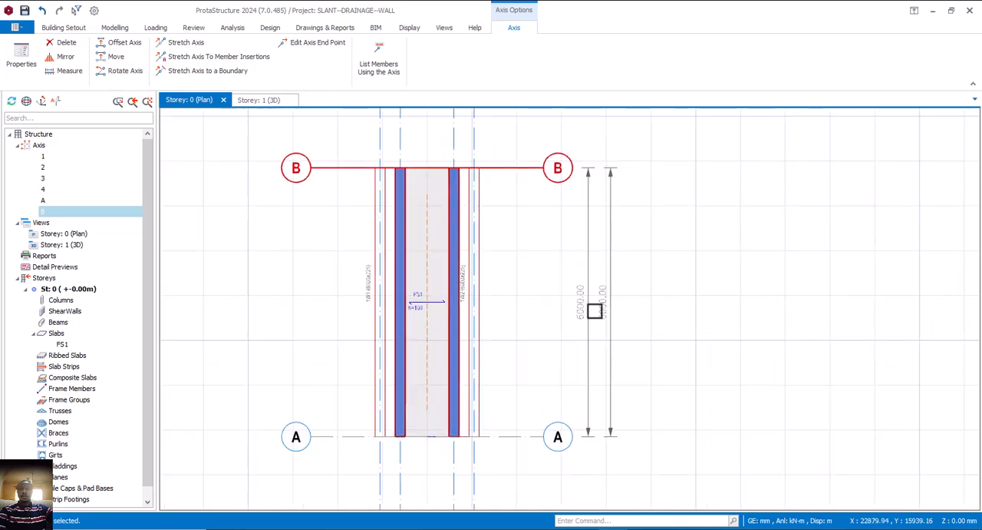
right_click(512, 187)
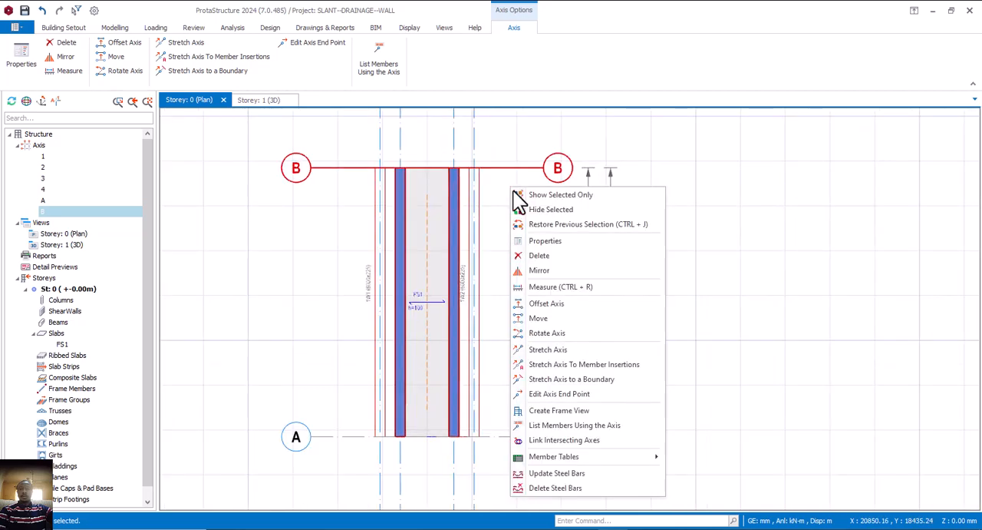
left_click(543, 302)
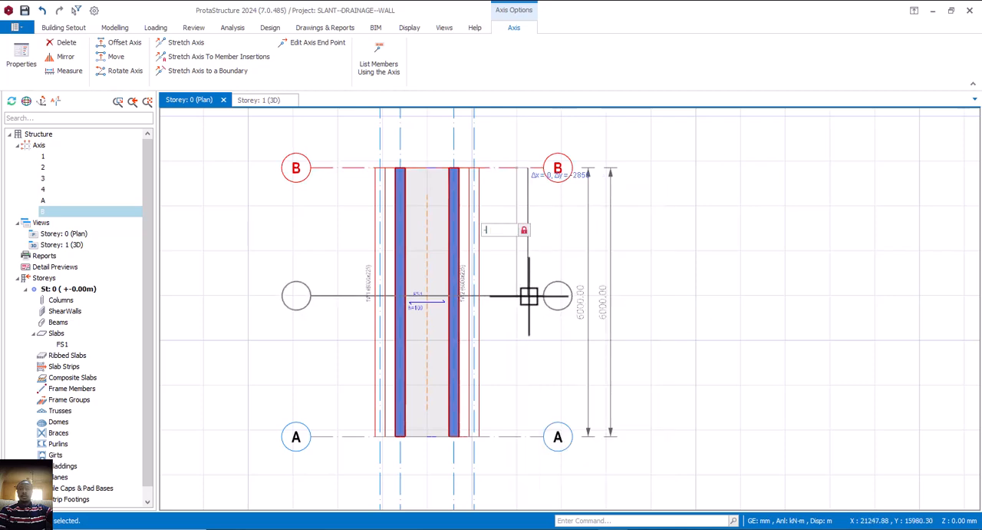
type("-3000")
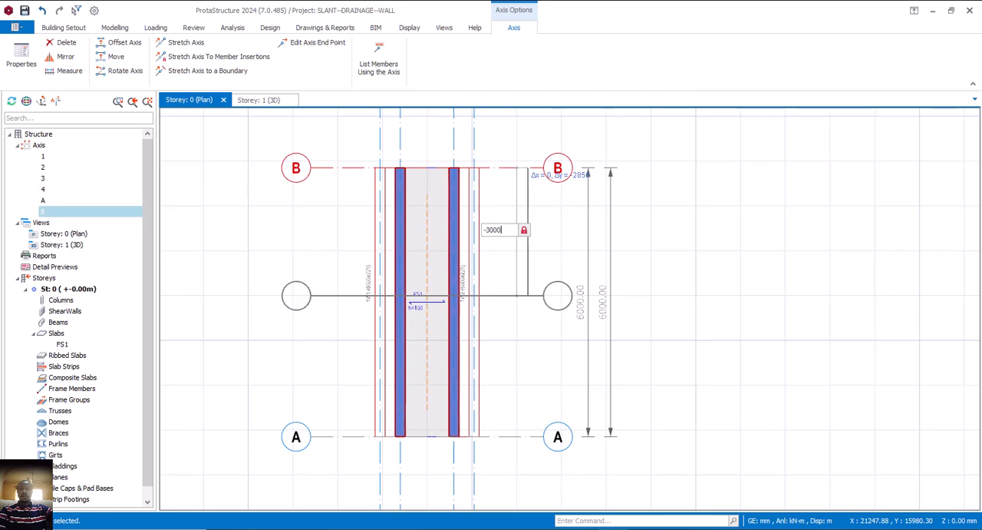
key("Return")
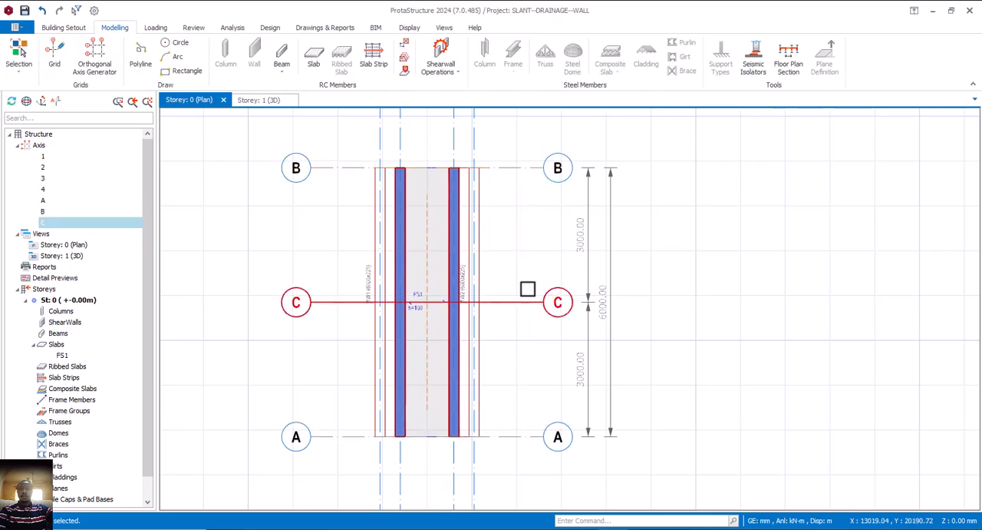
Set up a slab strip as the second FE Strip variant, with left and right scope widths of 3000 mm
left_click(373, 56)
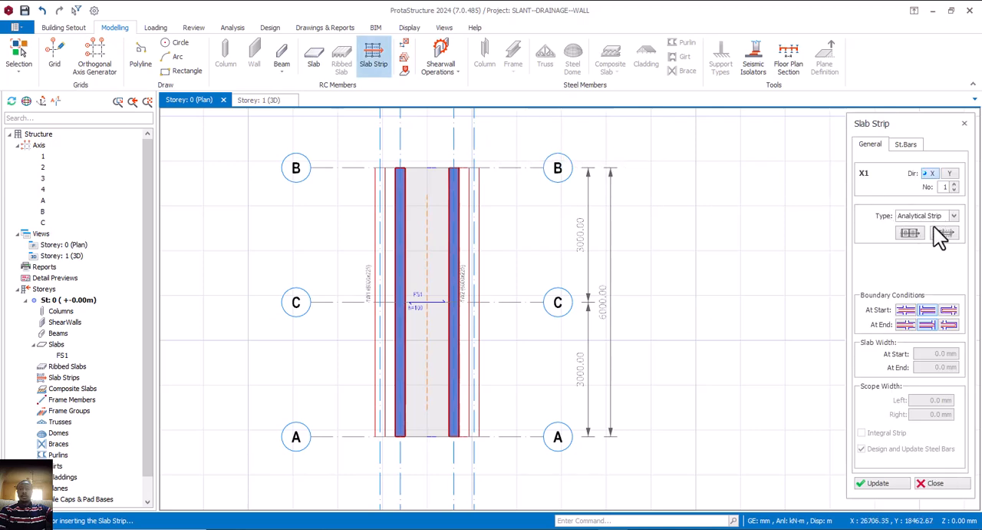
left_click(951, 216)
left_click(918, 237)
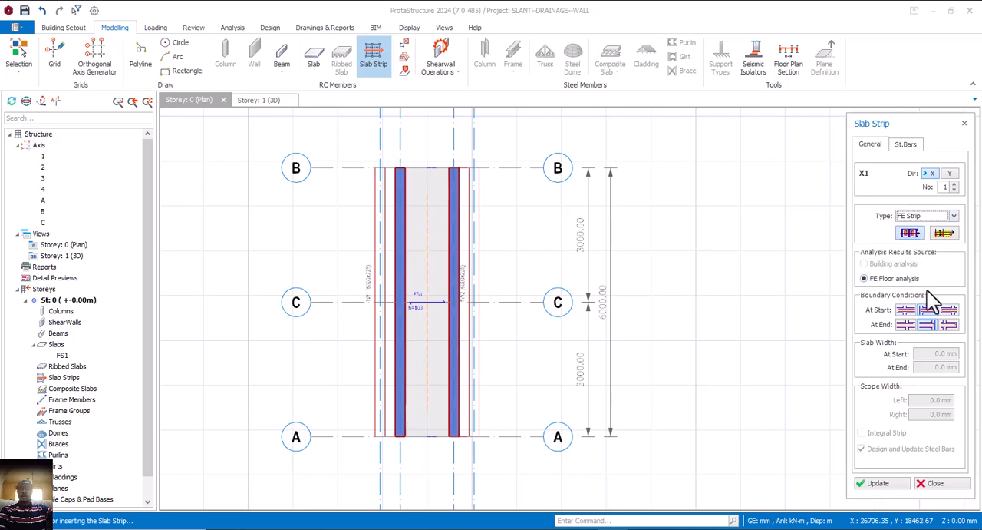
left_click(934, 236)
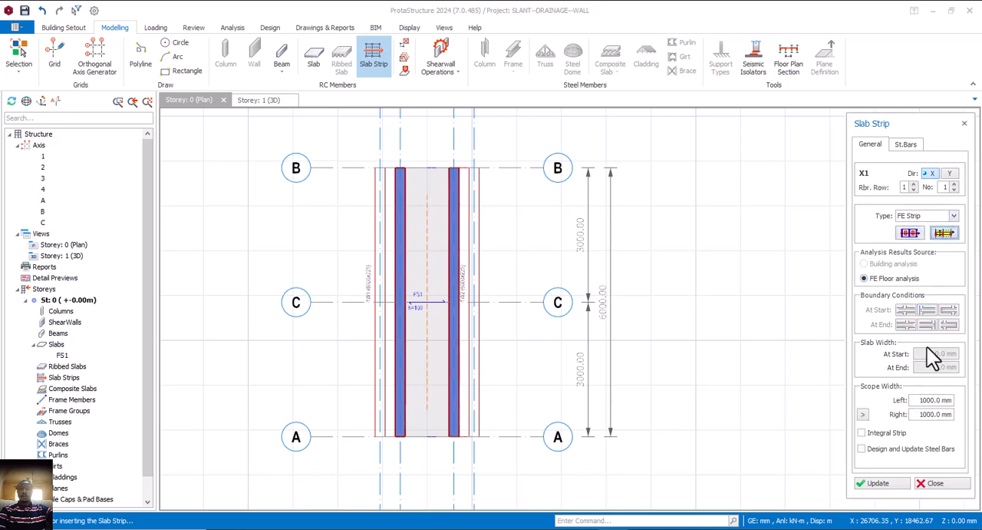
left_click_drag(920, 401, 946, 401)
type("3000")
left_click_drag(921, 414, 949, 415)
type("3000")
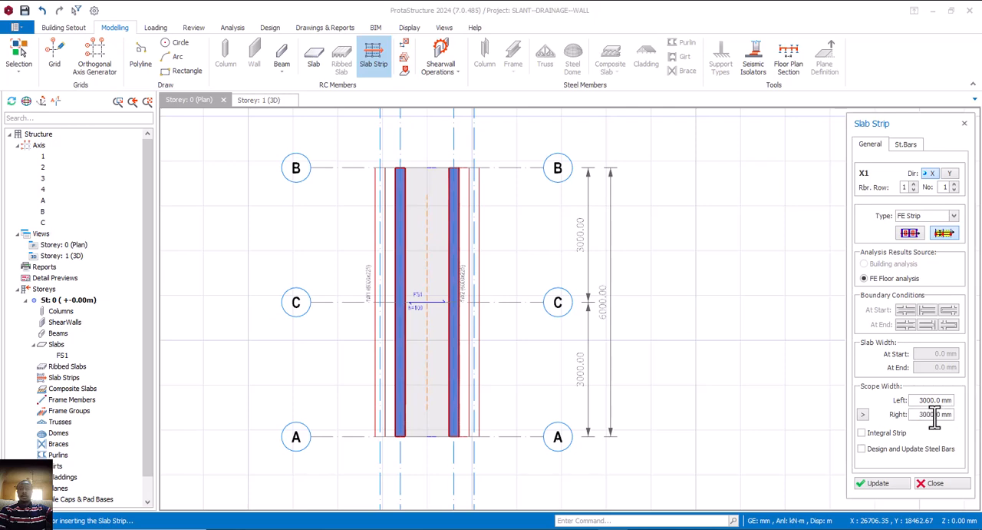
Place the X-direction FE strip along axis C across the base slab, about 1600 mm long from the left wall's outer edge, and finish inserting strips
left_click(949, 173)
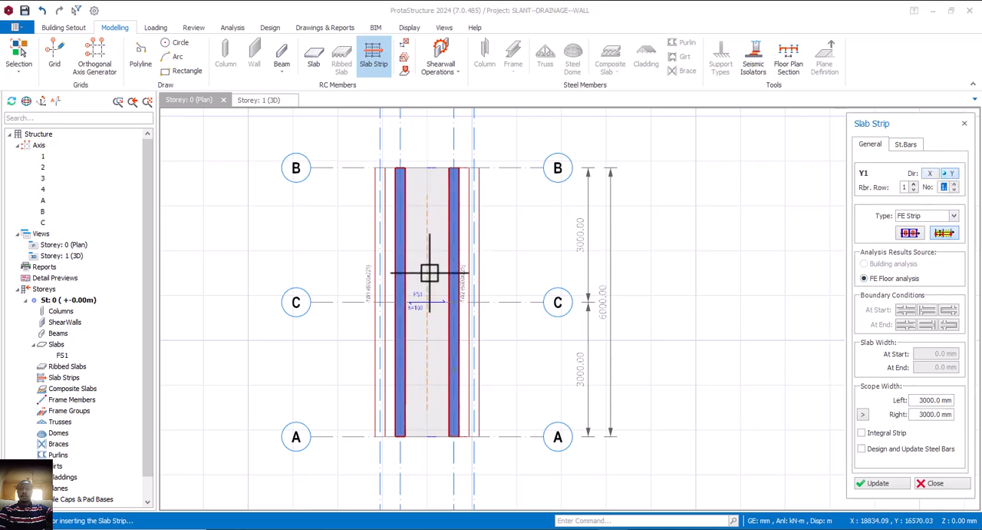
left_click(929, 174)
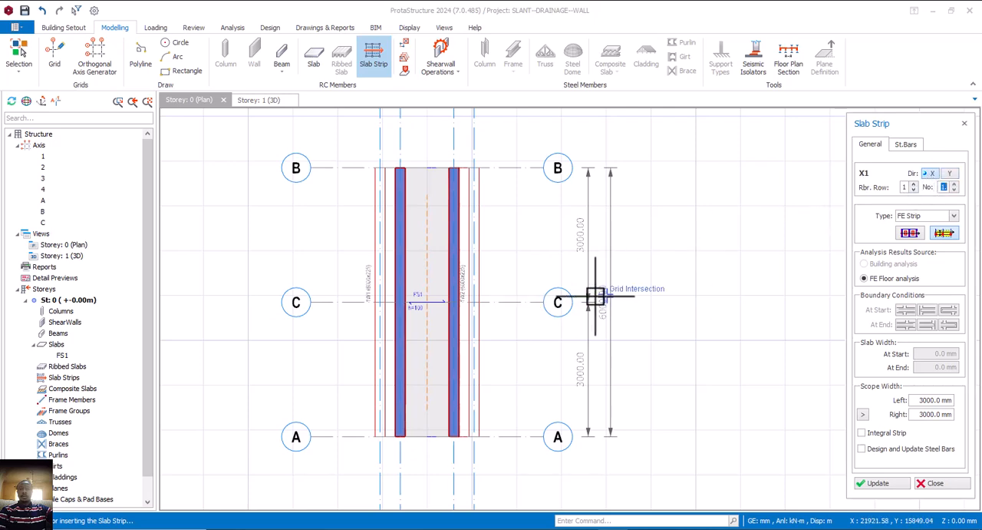
scroll(397, 303, "up", 2)
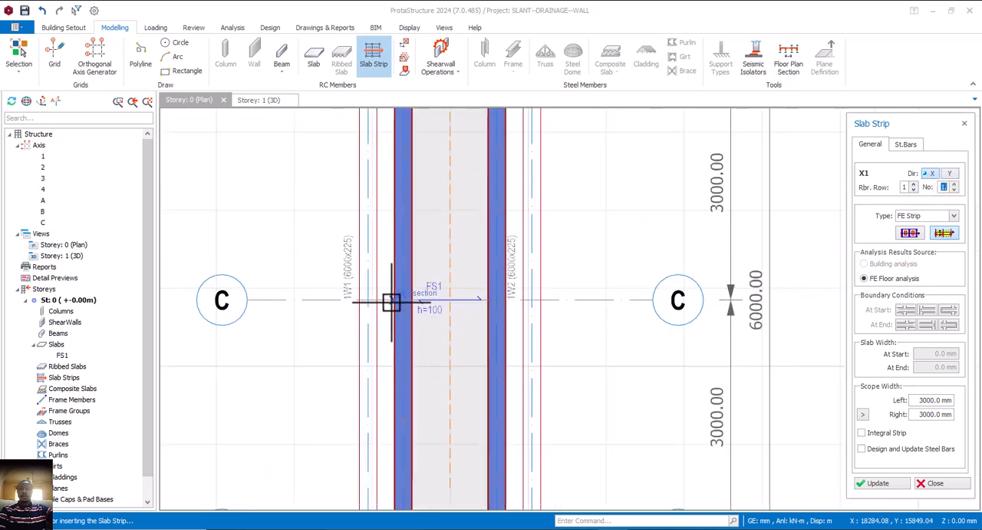
left_click(392, 301)
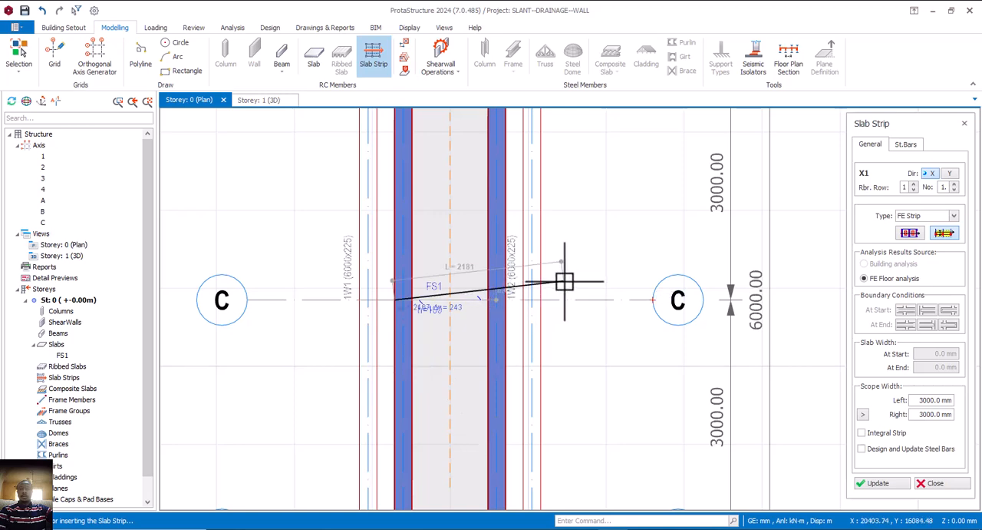
left_click(515, 295)
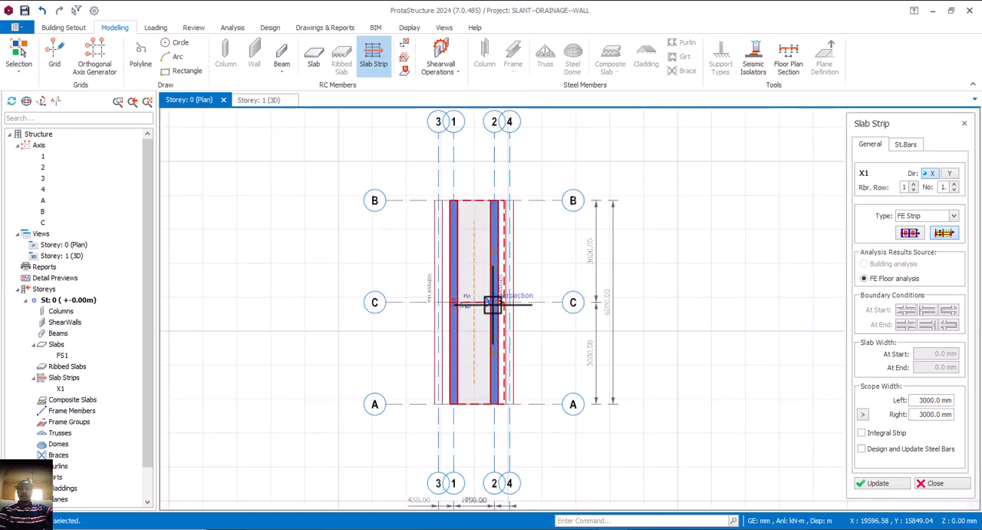
scroll(499, 291, "down", 3)
scroll(478, 217, "up", 3)
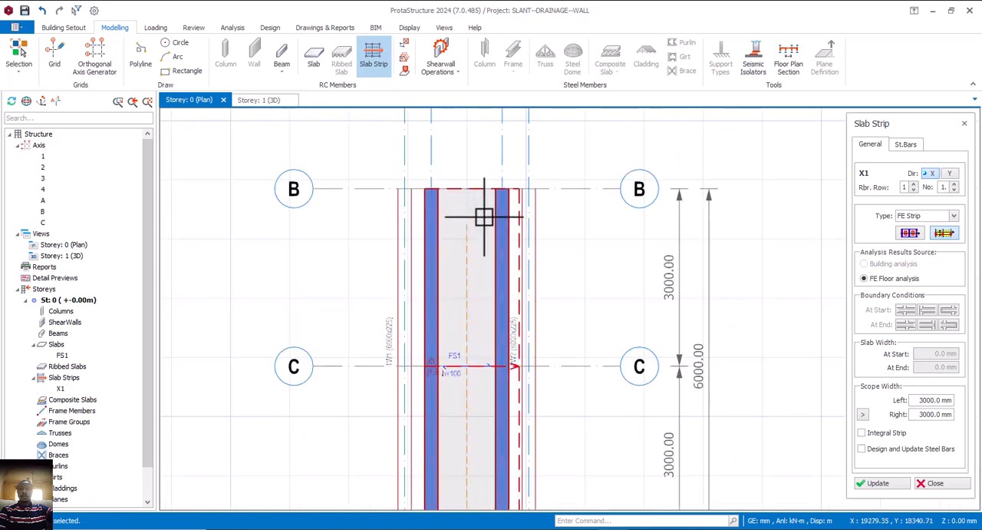
scroll(469, 193, "down", 3)
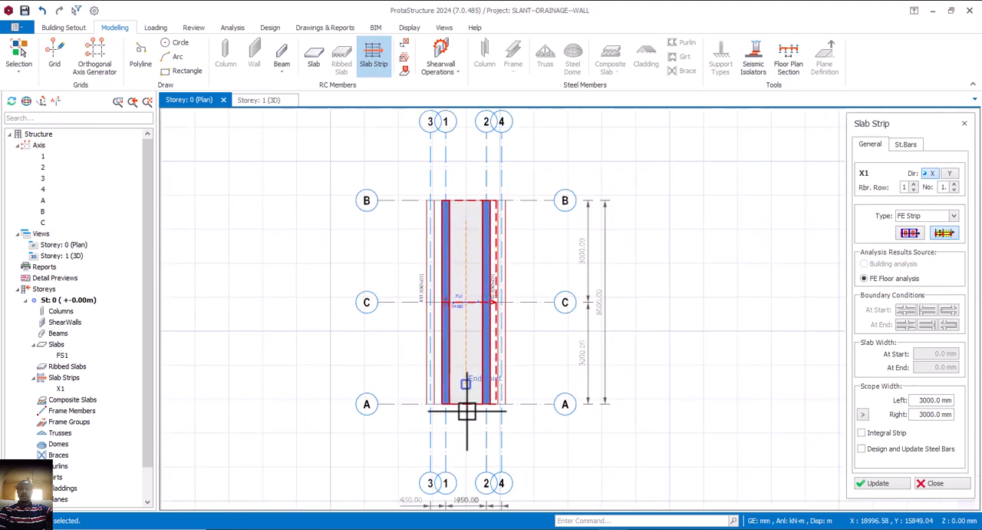
left_click(932, 483)
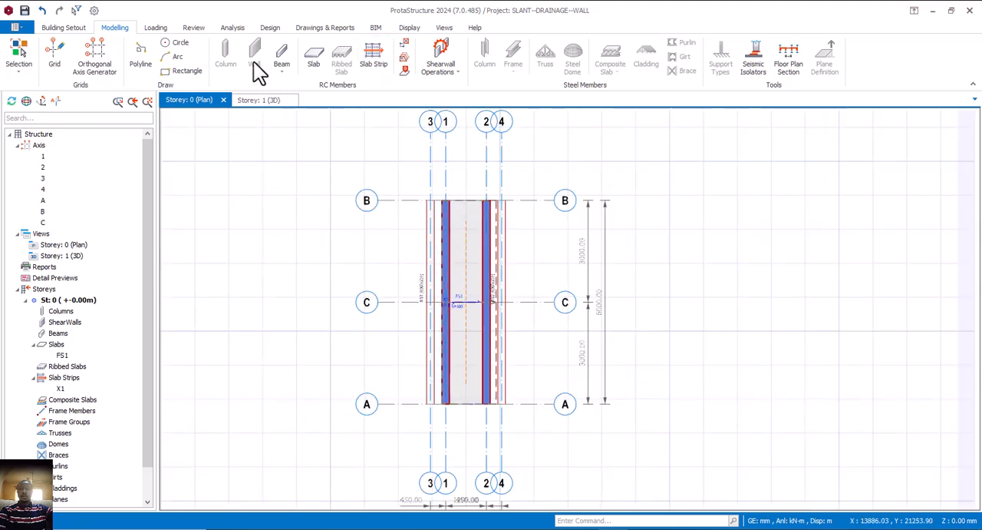
Run the FE foundation analysis for Storey 0 with slab-assigned subgrade reaction values, column sections and live load reduction enabled
left_click(229, 28)
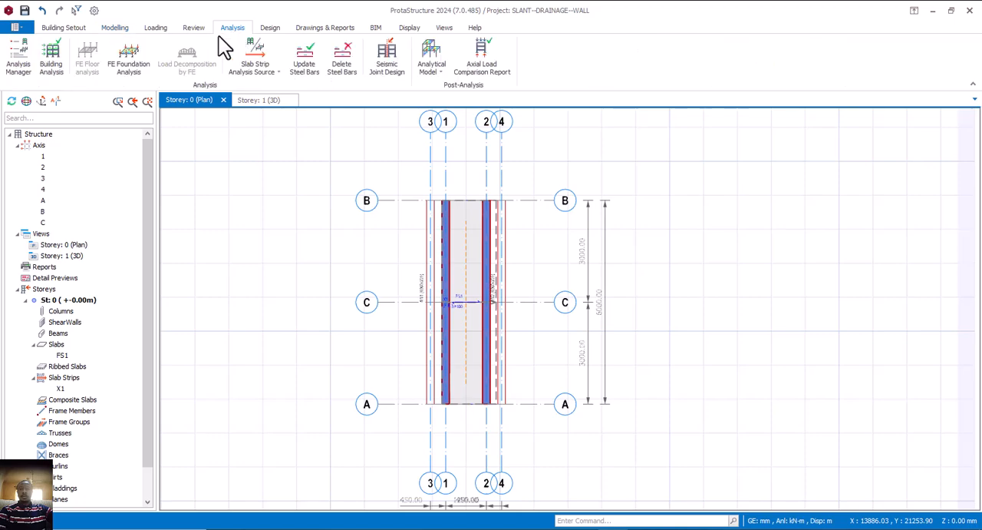
left_click(135, 64)
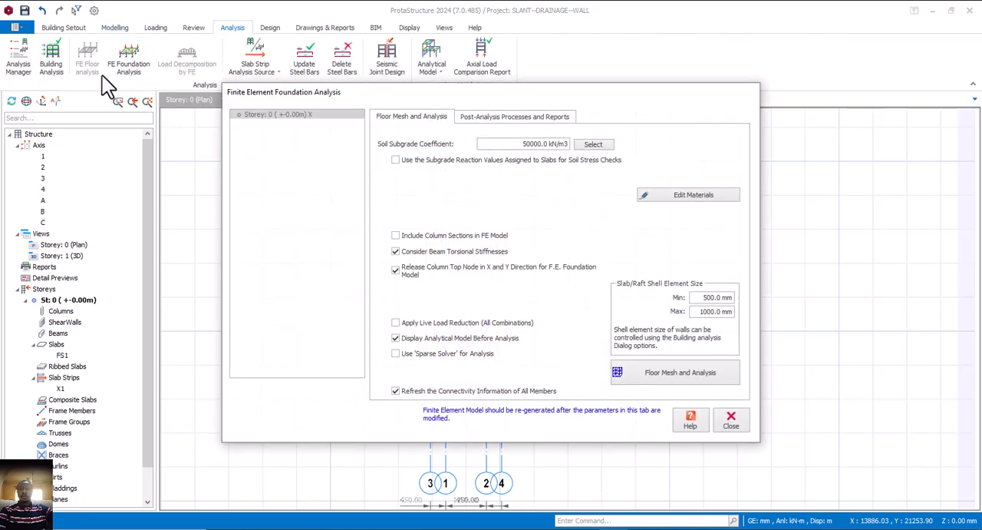
left_click(403, 160)
left_click(395, 235)
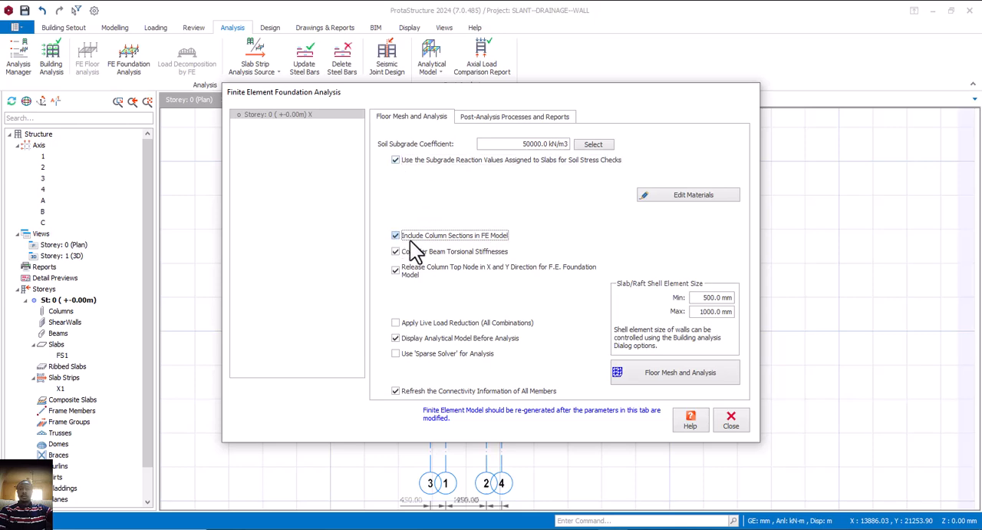
left_click(425, 323)
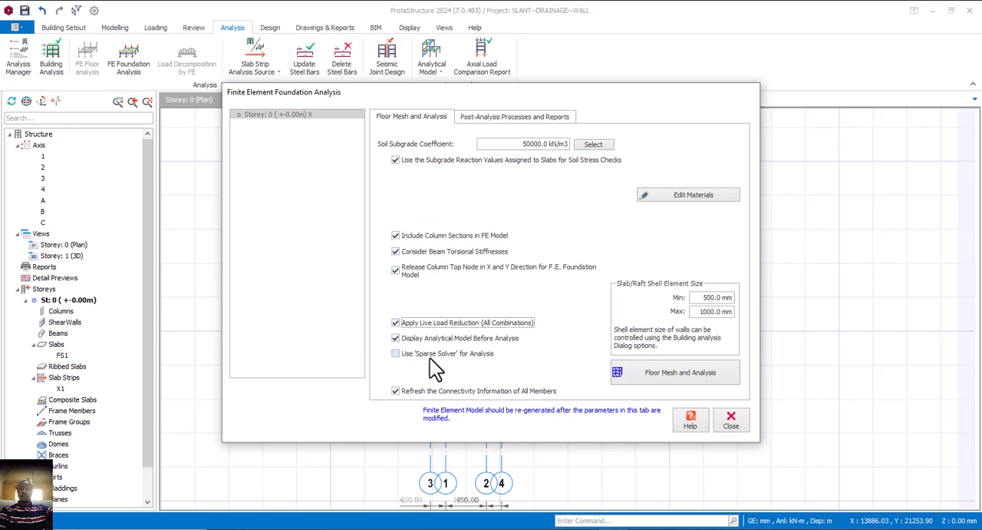
left_click(698, 376)
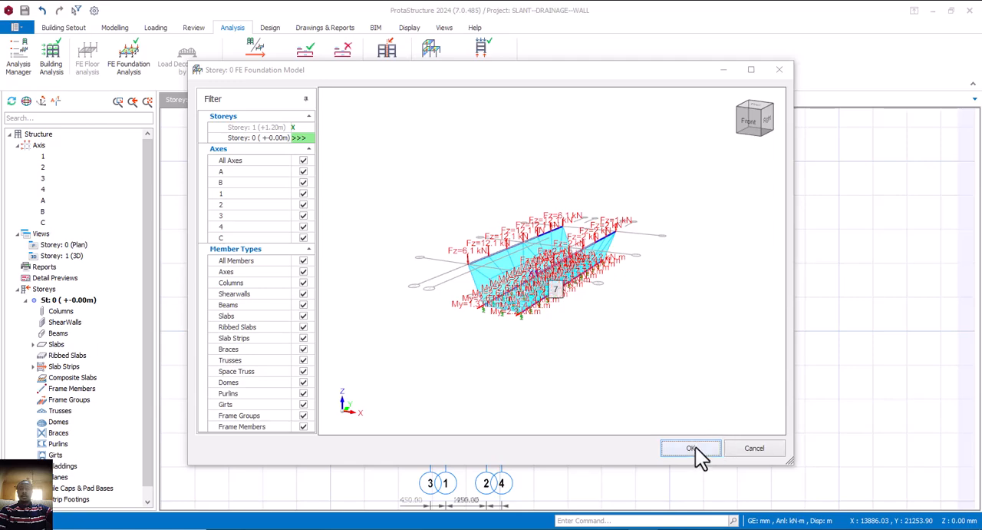
left_click(694, 448)
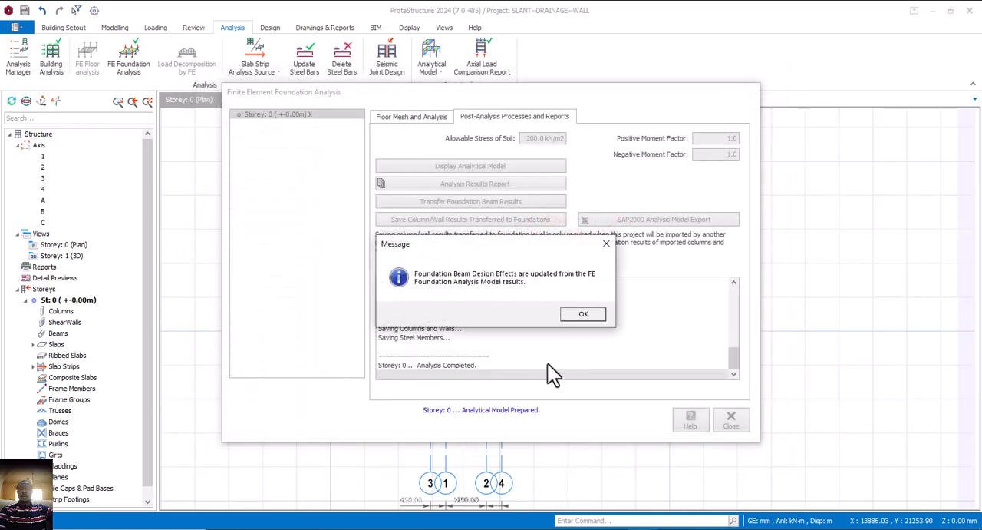
left_click(577, 316)
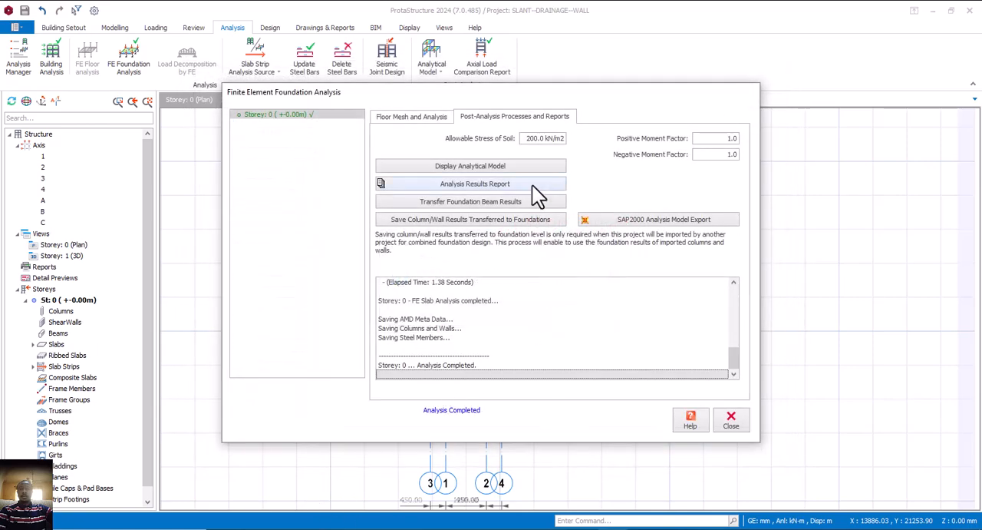
Set the allowable soil stress to 100 kN/m2 and open the foundation's analytical model with contour display
left_click_drag(541, 139, 515, 137)
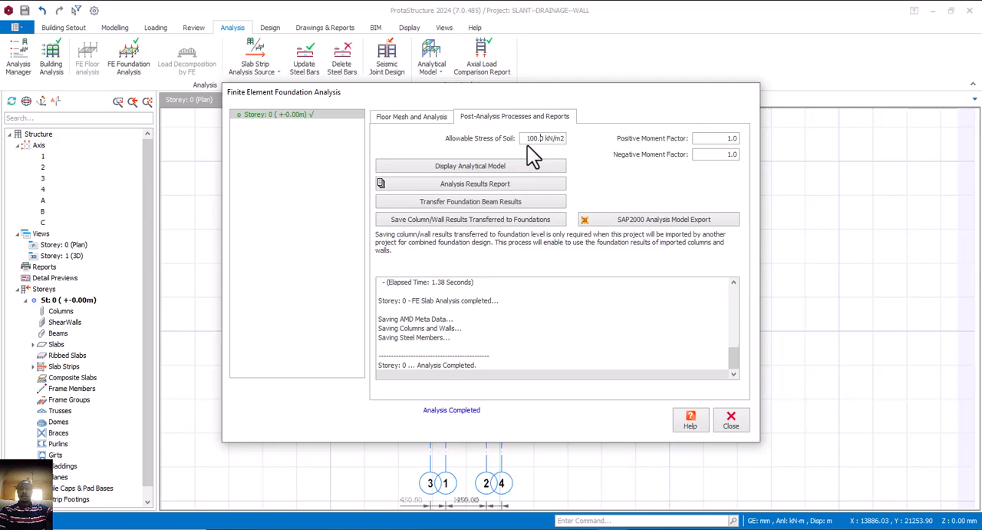
left_click(498, 166)
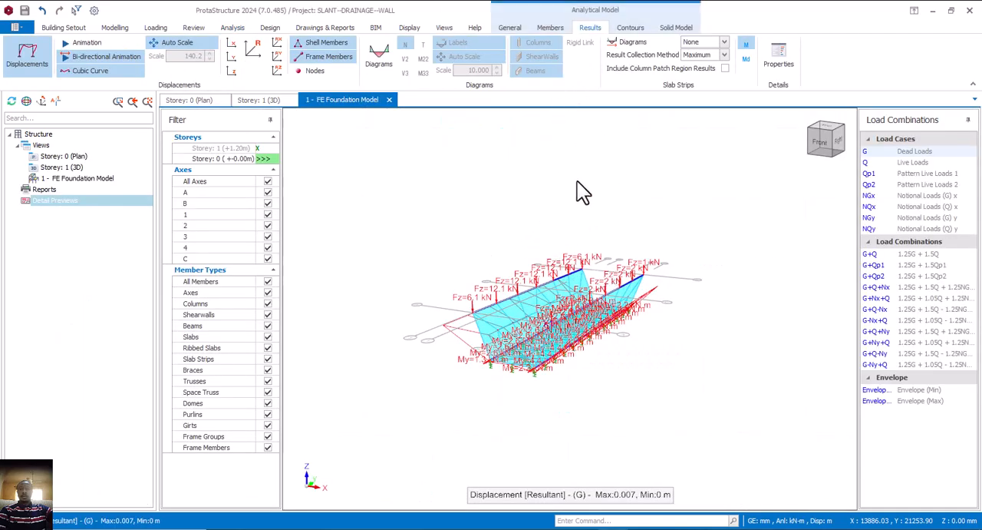
left_click(630, 28)
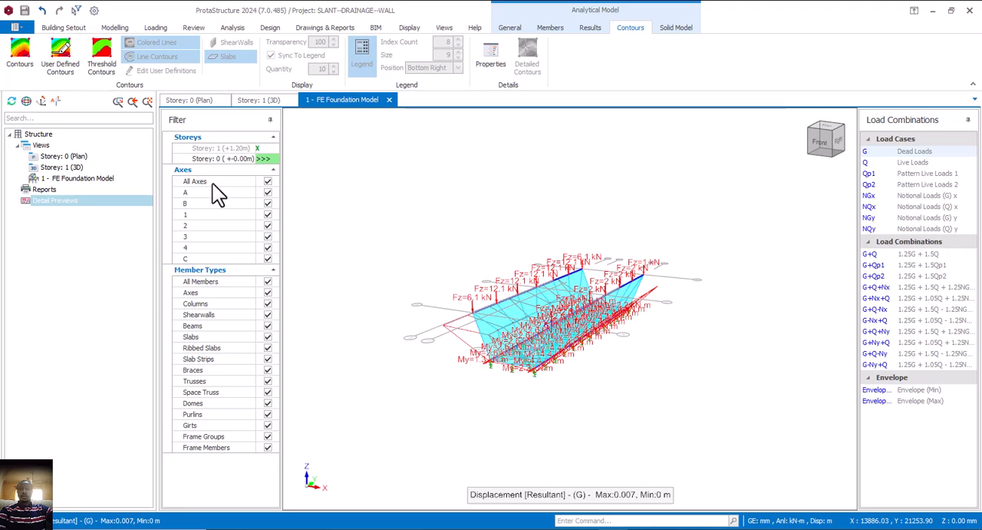
left_click(27, 58)
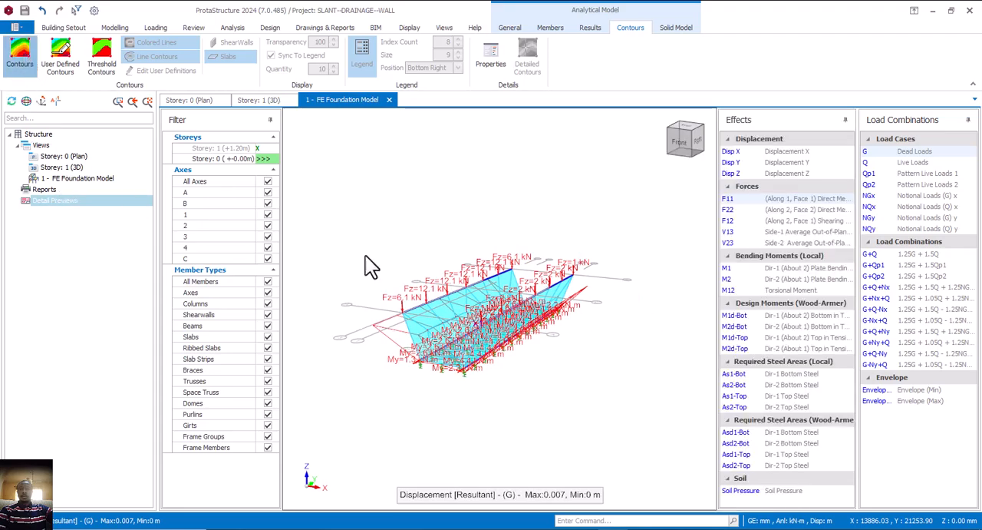
Examine the base slab's contours for bending moments M1, M2 and M12 and the Wood-Armer design moments at bottom and top
left_click(726, 268)
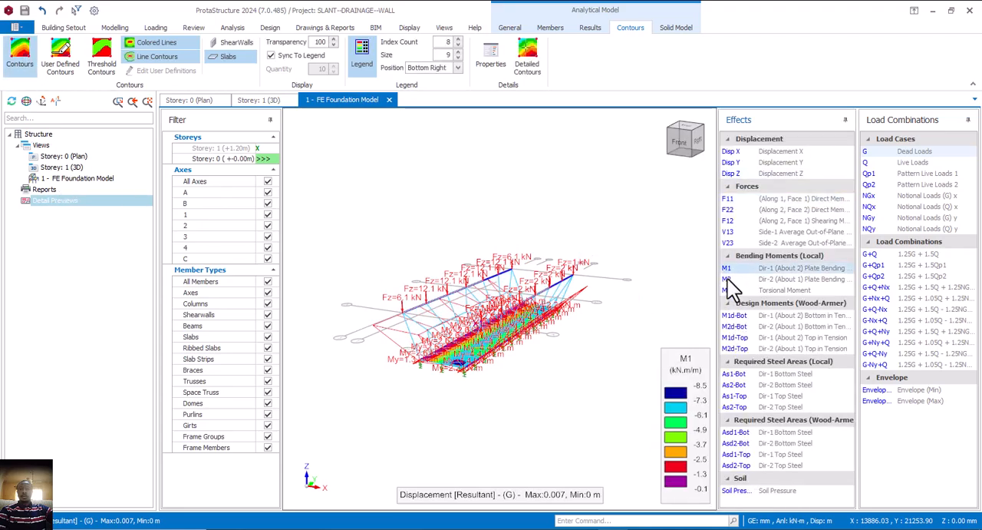
left_click(726, 279)
left_click(727, 290)
left_click(733, 315)
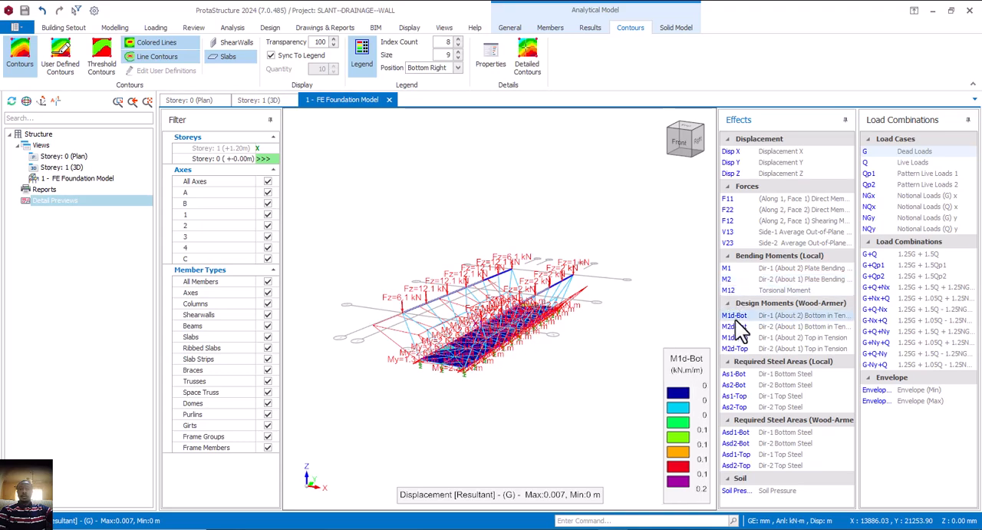
left_click(733, 326)
left_click(735, 337)
left_click(734, 349)
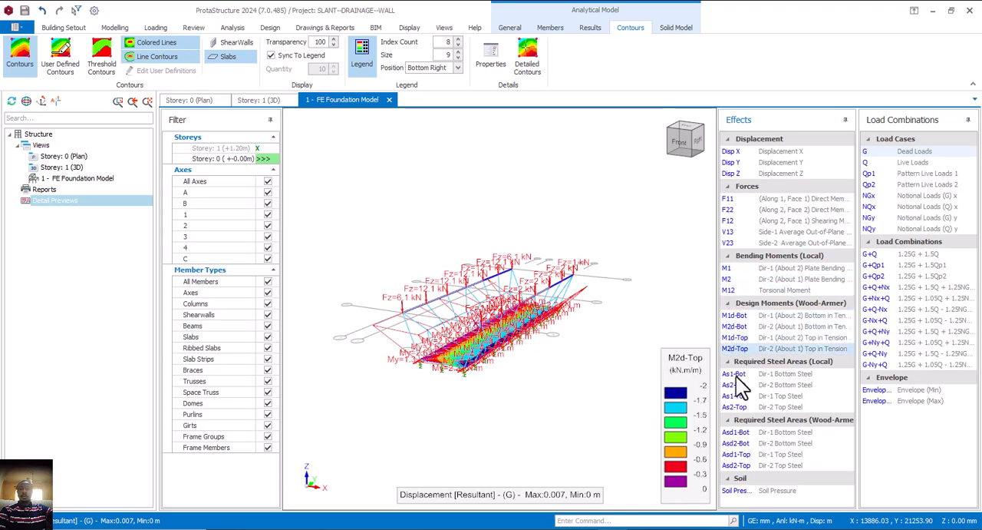
Examine the base slab's required steel area contours, both local and Wood-Armer, and the soil pressure contour
left_click(734, 374)
left_click(733, 385)
left_click(733, 396)
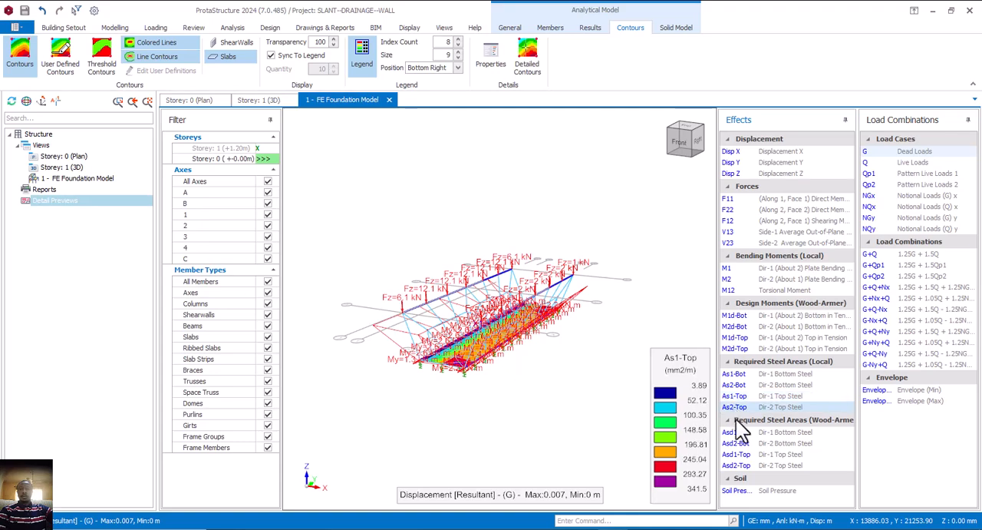
left_click(733, 406)
left_click(735, 432)
left_click(737, 455)
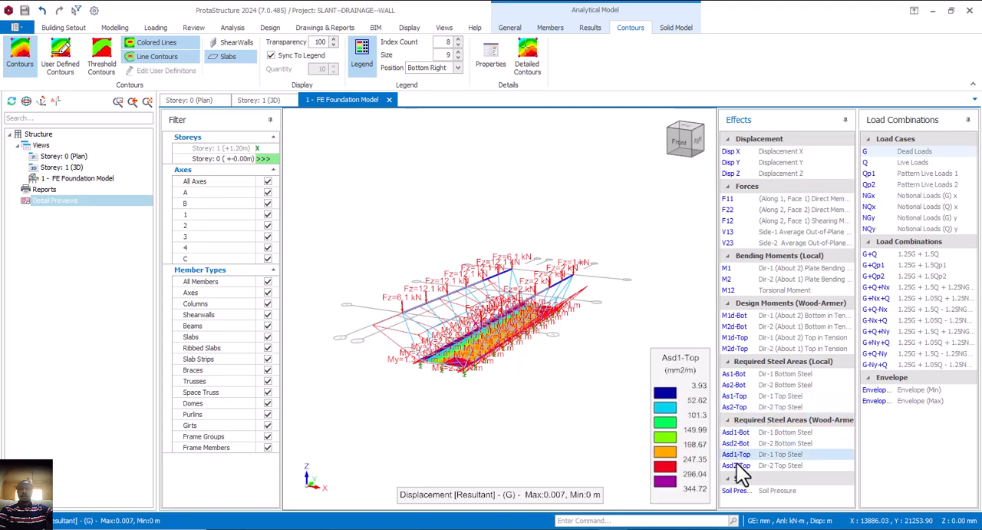
left_click(737, 466)
left_click(736, 490)
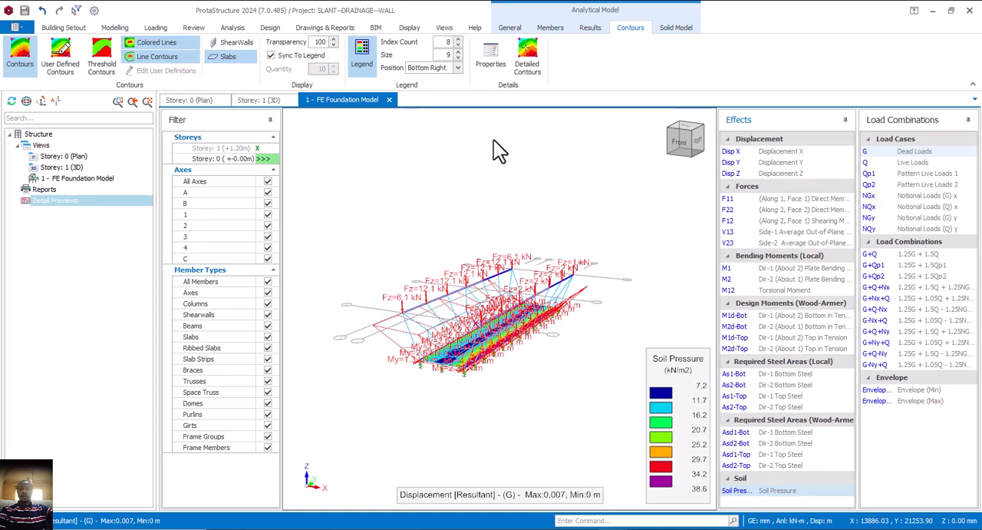
Update the steel bars in the Storey 0 plan and inspect the slab reinforcement along axis C
left_click(194, 100)
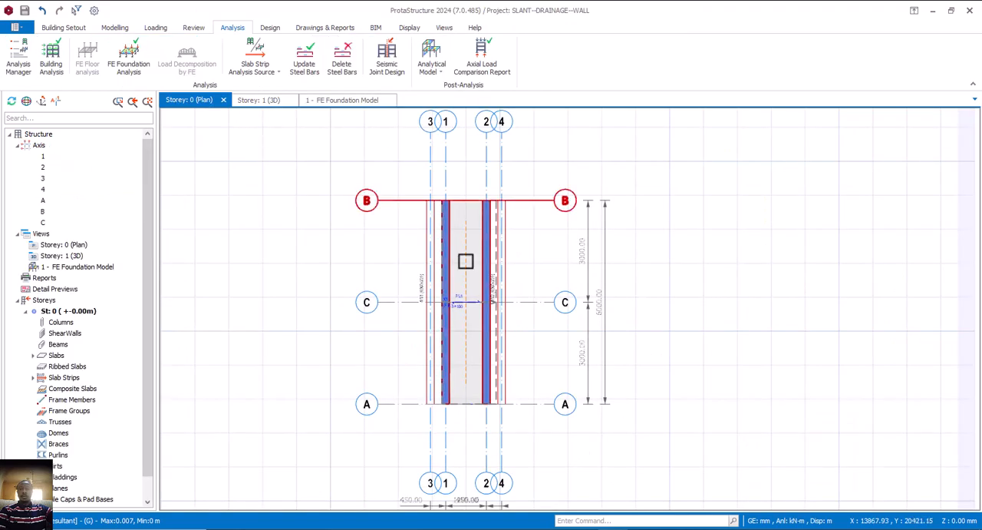
right_click(517, 284)
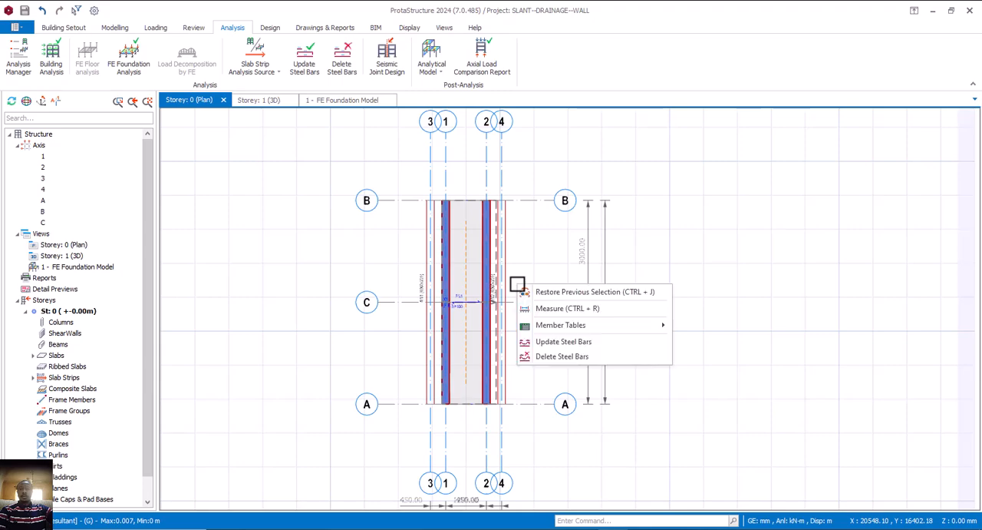
left_click(559, 342)
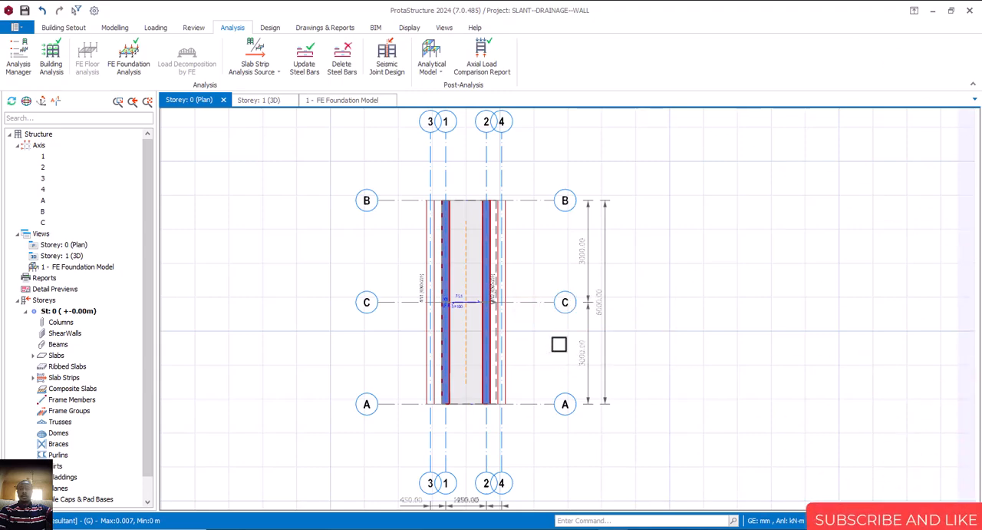
scroll(468, 311, "up", 7)
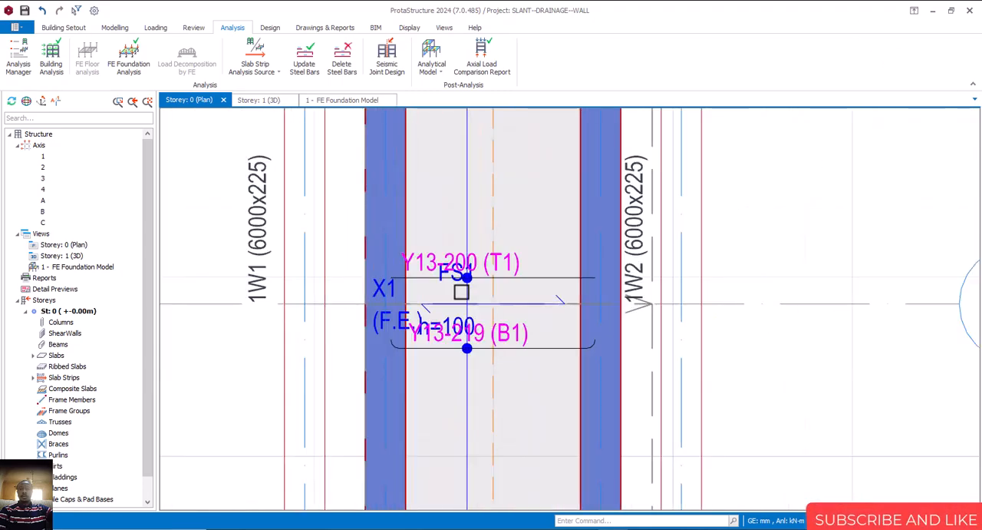
scroll(456, 278, "down", 7)
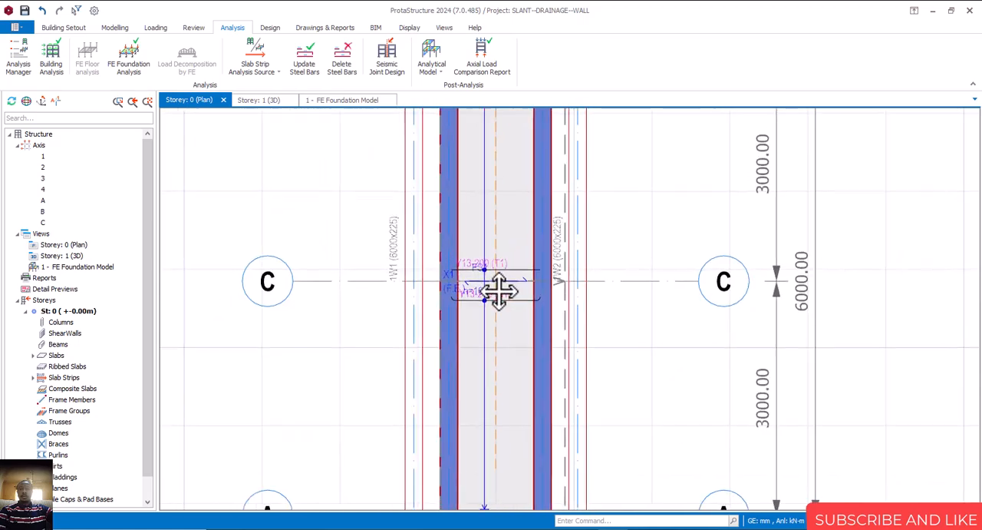
scroll(471, 305, "up", 5)
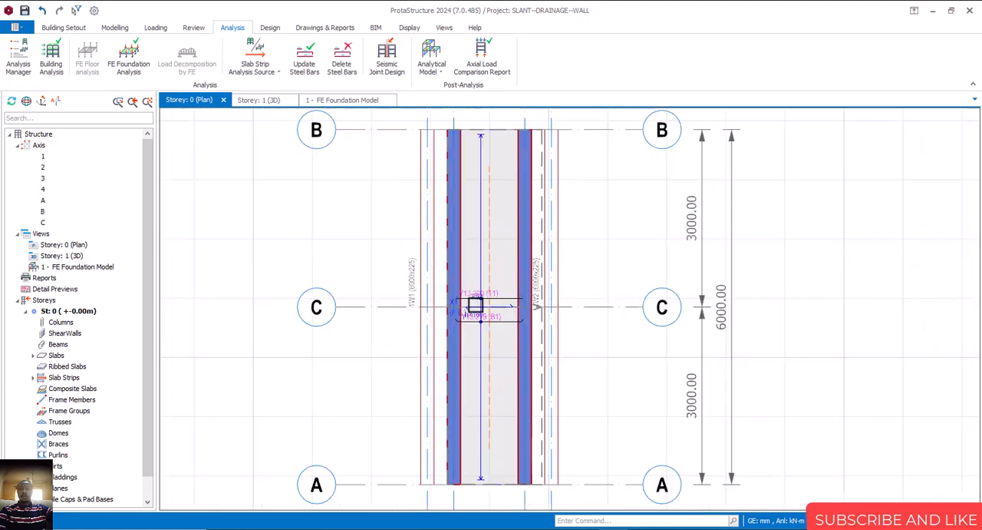
scroll(507, 311, "down", 4)
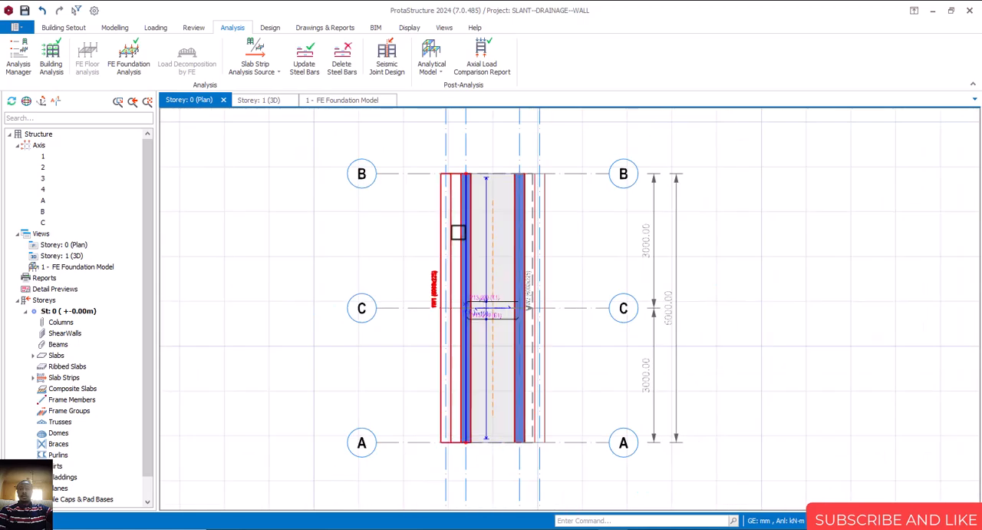
Inspect the design status of the slanted walls and base slab in the Storey 1 3D view
left_click(255, 101)
scroll(591, 428, "up", 4)
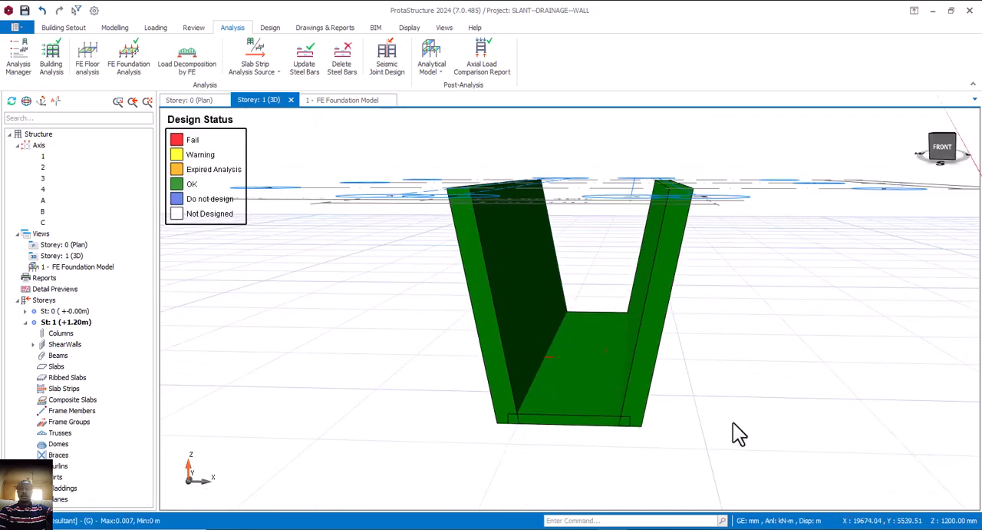
mouse_move(734, 422)
middle_mouse_down()
mouse_move(713, 417)
mouse_move(720, 420)
middle_mouse_up()
scroll(447, 373, "down", 3)
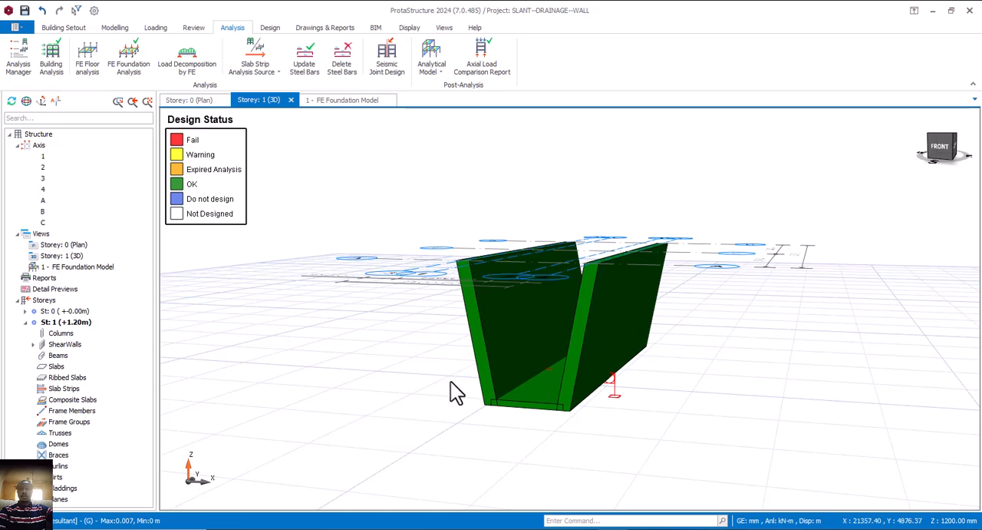
mouse_move(534, 404)
middle_mouse_down()
mouse_move(555, 395)
mouse_move(535, 394)
mouse_move(573, 386)
mouse_move(541, 380)
mouse_move(610, 441)
mouse_move(611, 389)
middle_mouse_up()
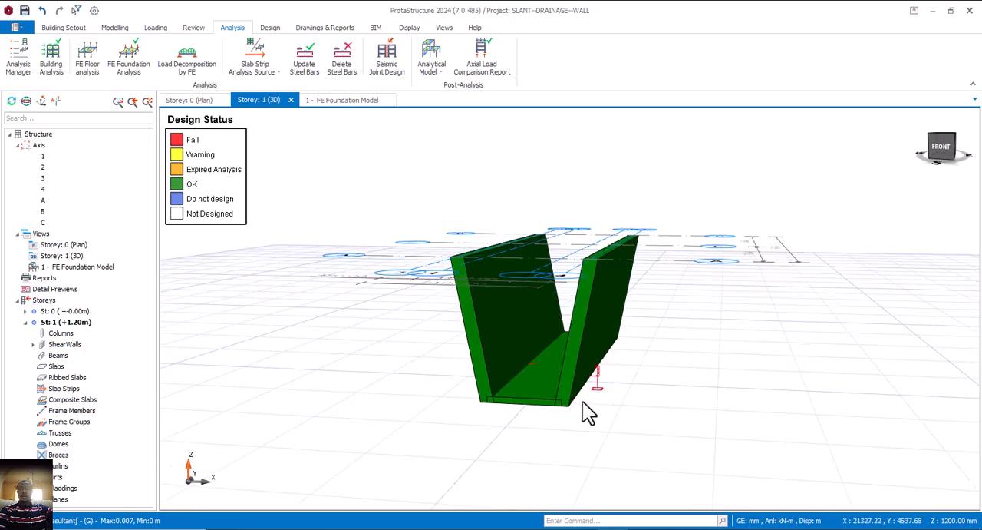